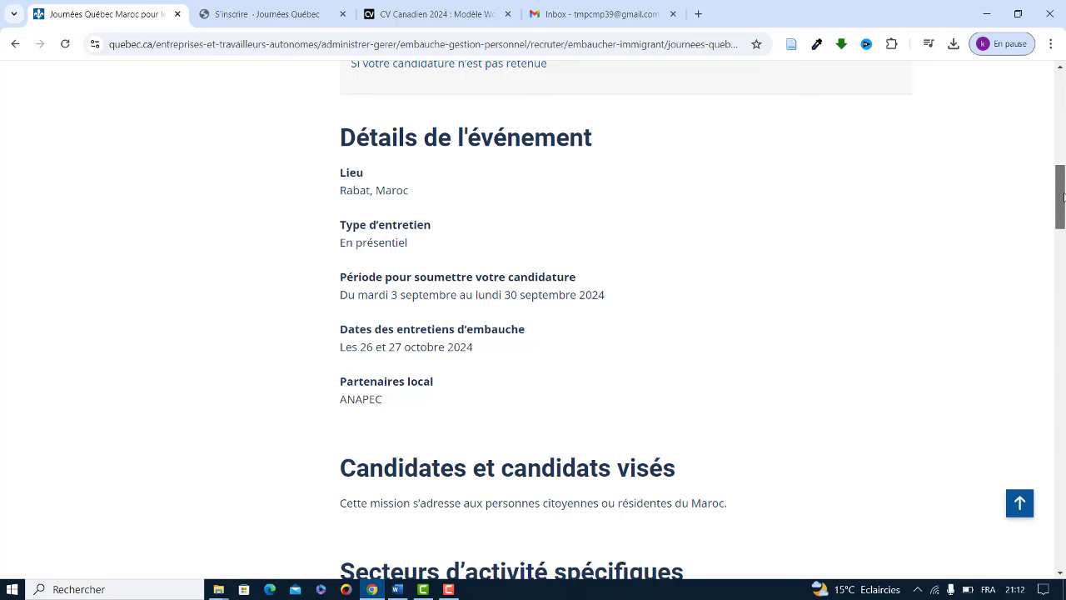
Step: Scroll through the Journées Québec Maroc event page, then switch to the registration form tab
drag(1062, 200, 1061, 238)
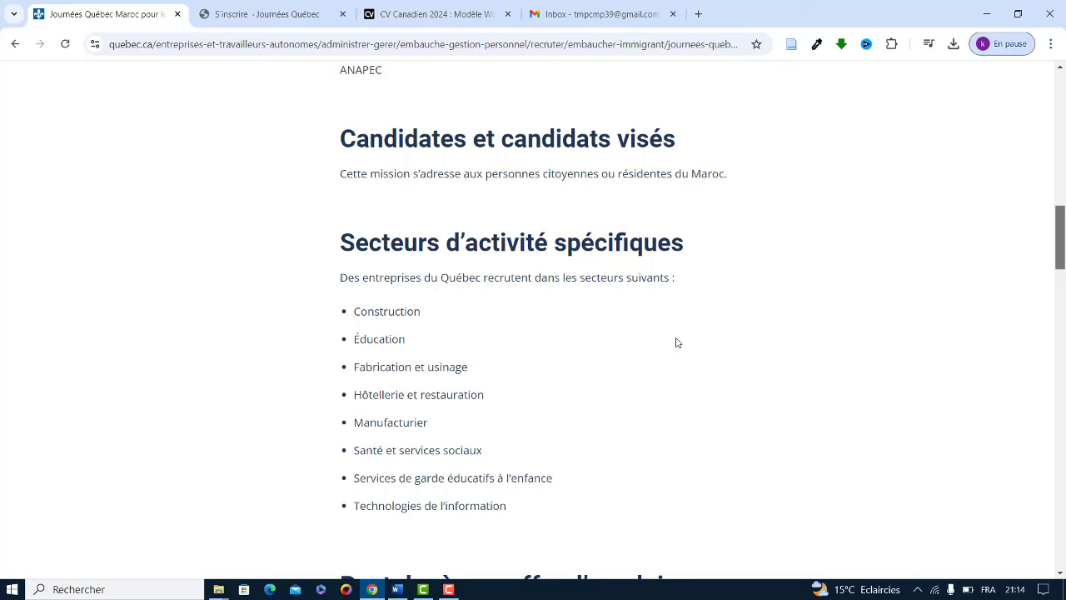
click(250, 14)
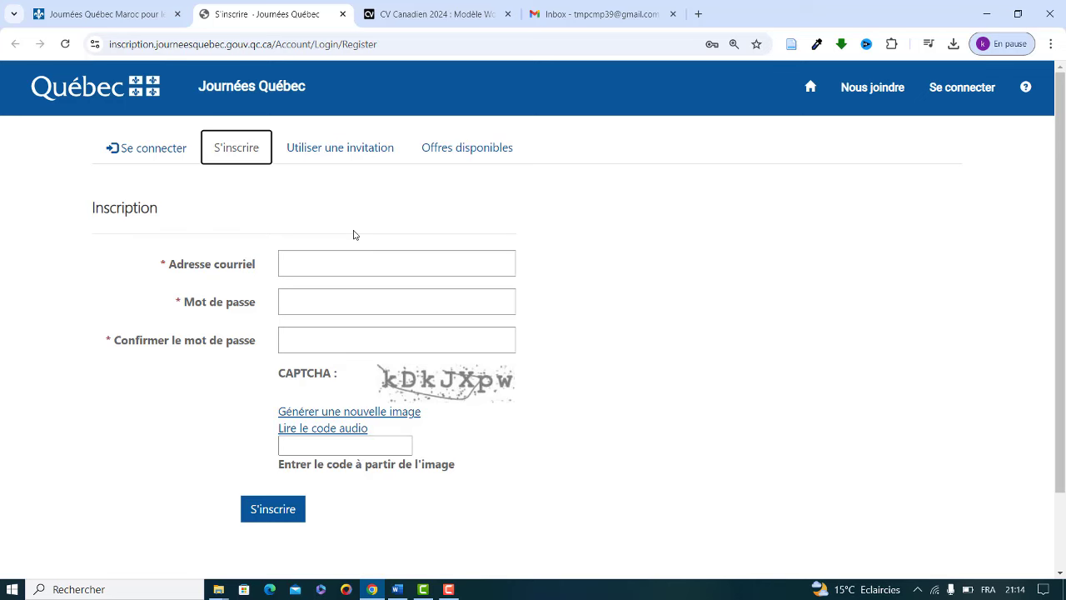
Step: Copy the Gmail account's e-mail address from the account panel and return to the form's e-mail field
click(583, 16)
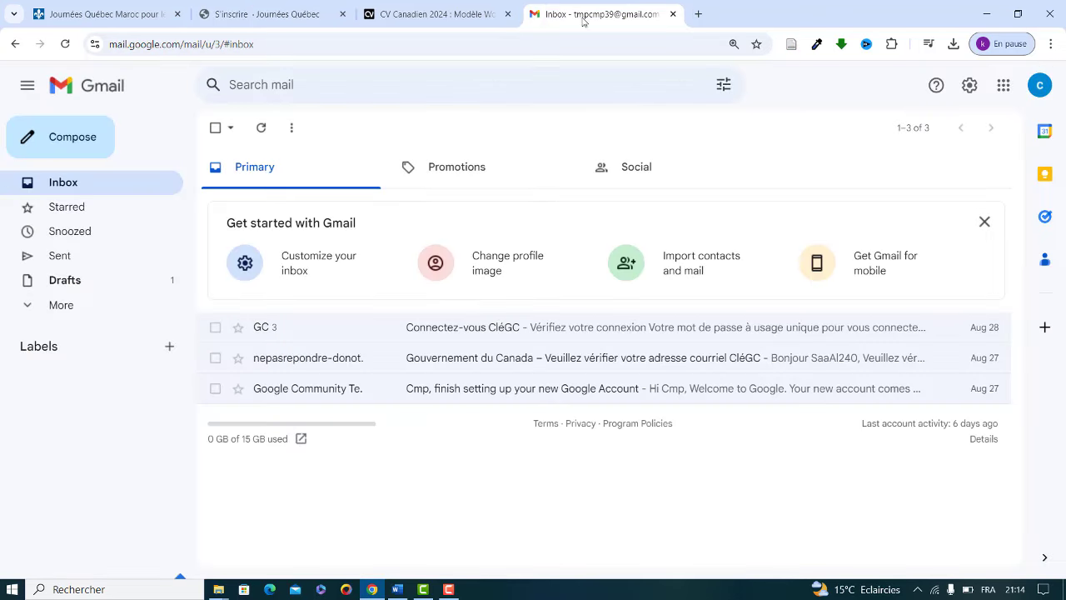
click(1040, 86)
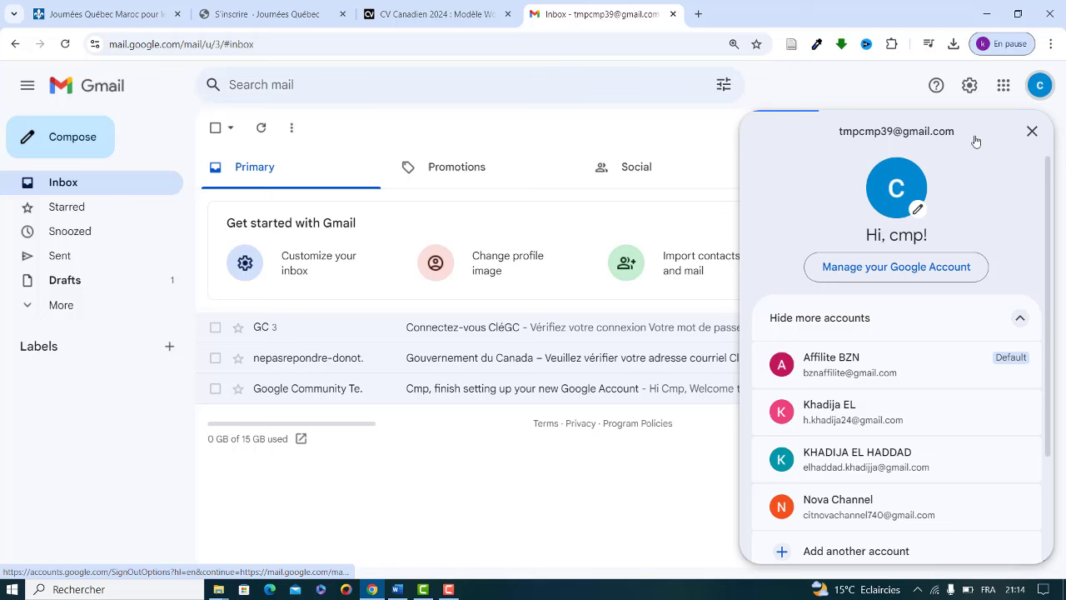
triple_click(839, 132)
key(ctrl+c)
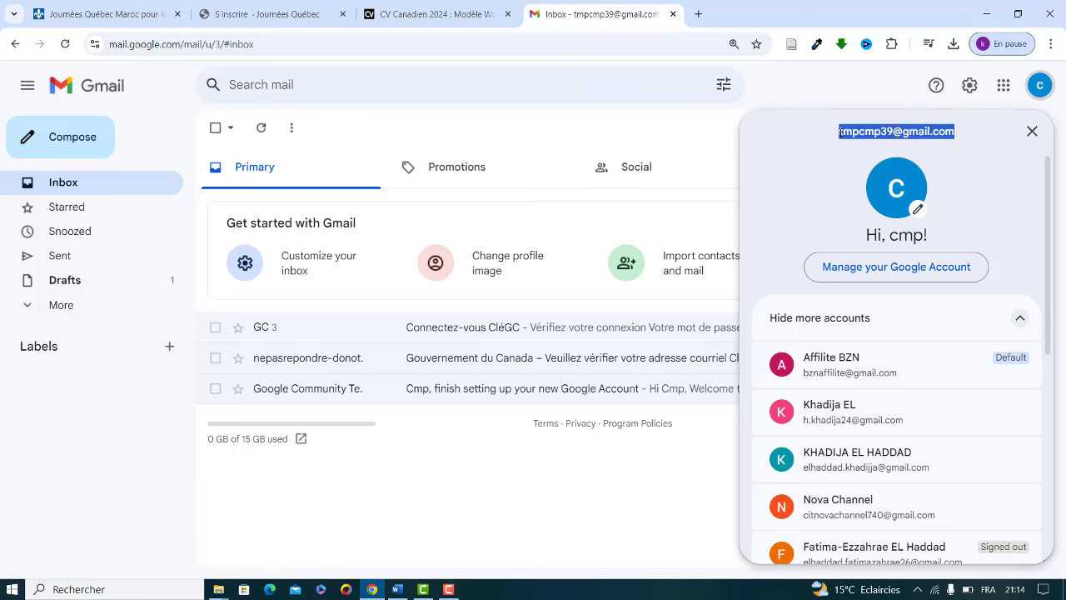
click(271, 12)
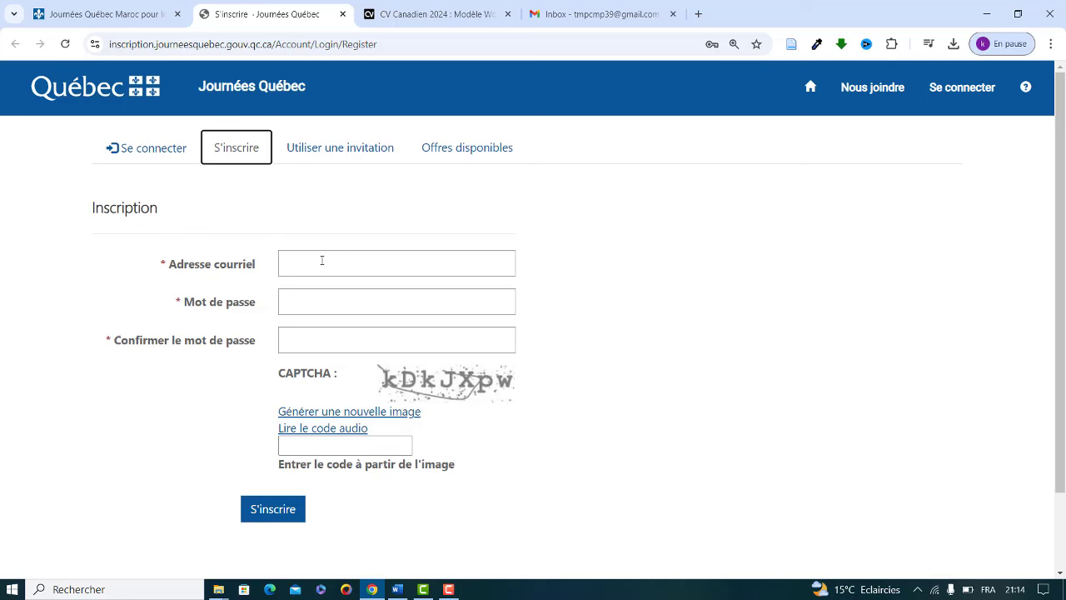
click(321, 260)
Step: Paste the account e-mail and enter the chosen password in both password fields
key(ctrl+v)
click(298, 304)
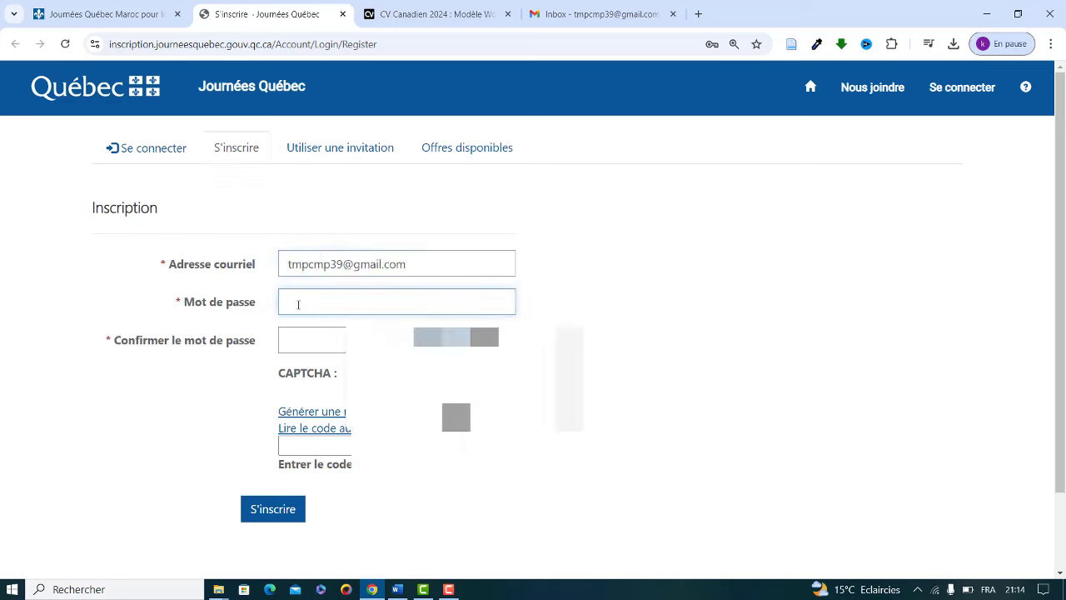
text(•••)
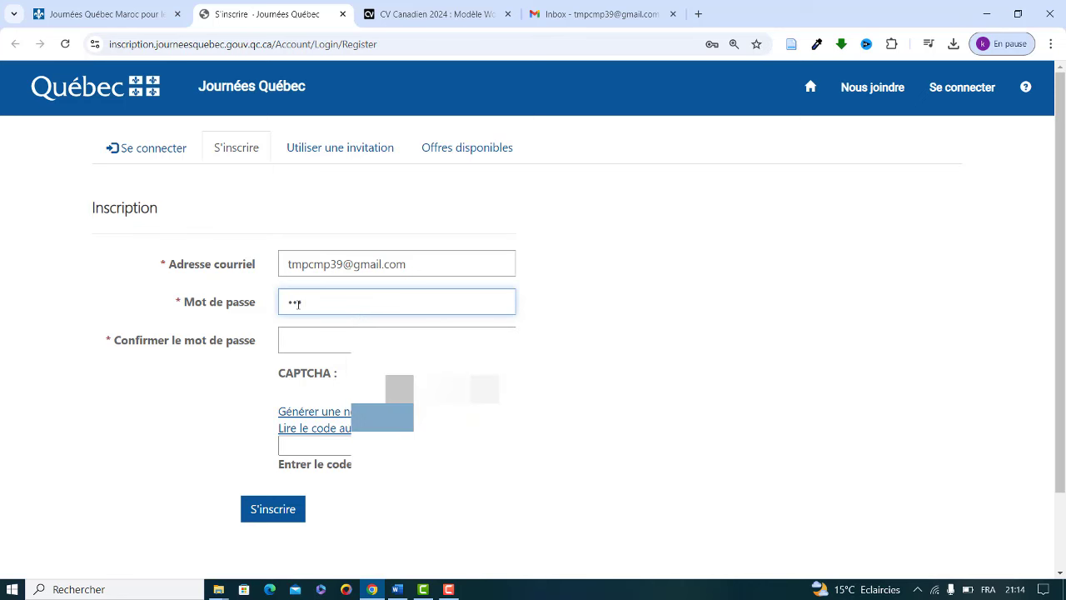
text(••••••••••)
click(320, 332)
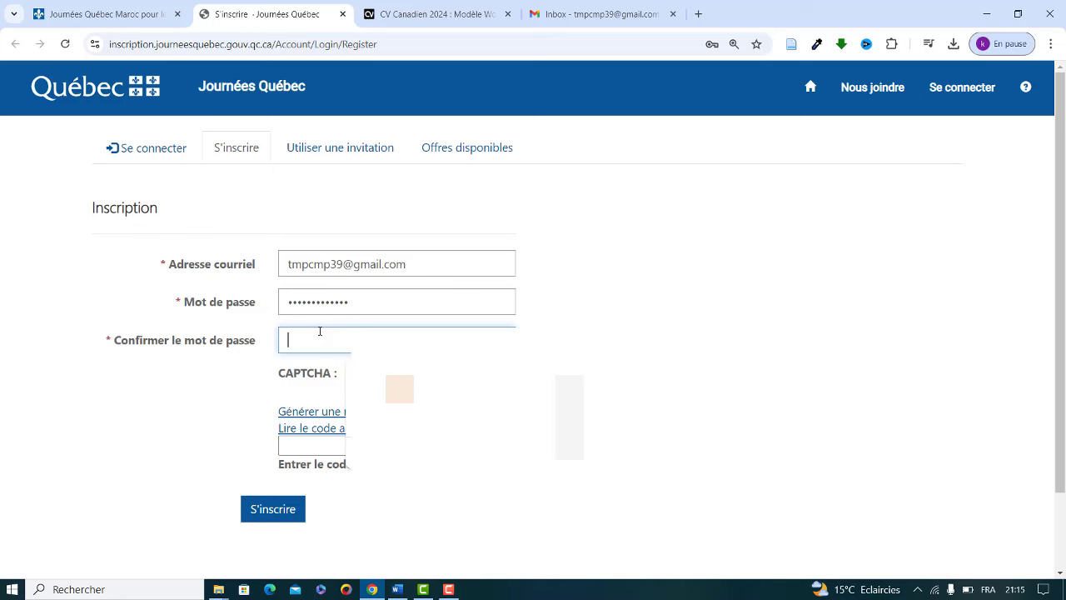
text(•)
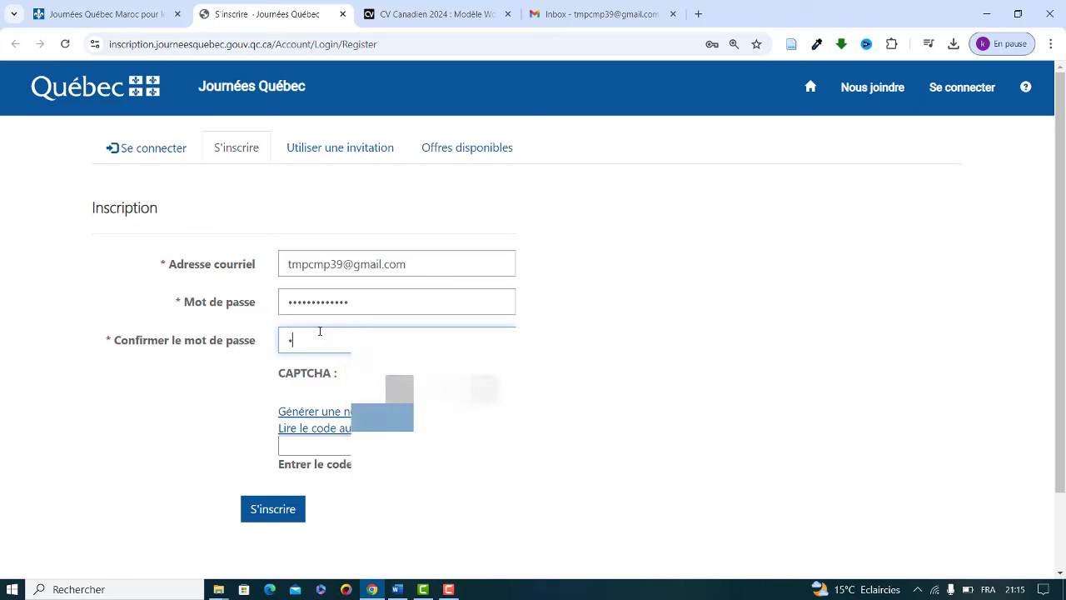
text(•••••••••)
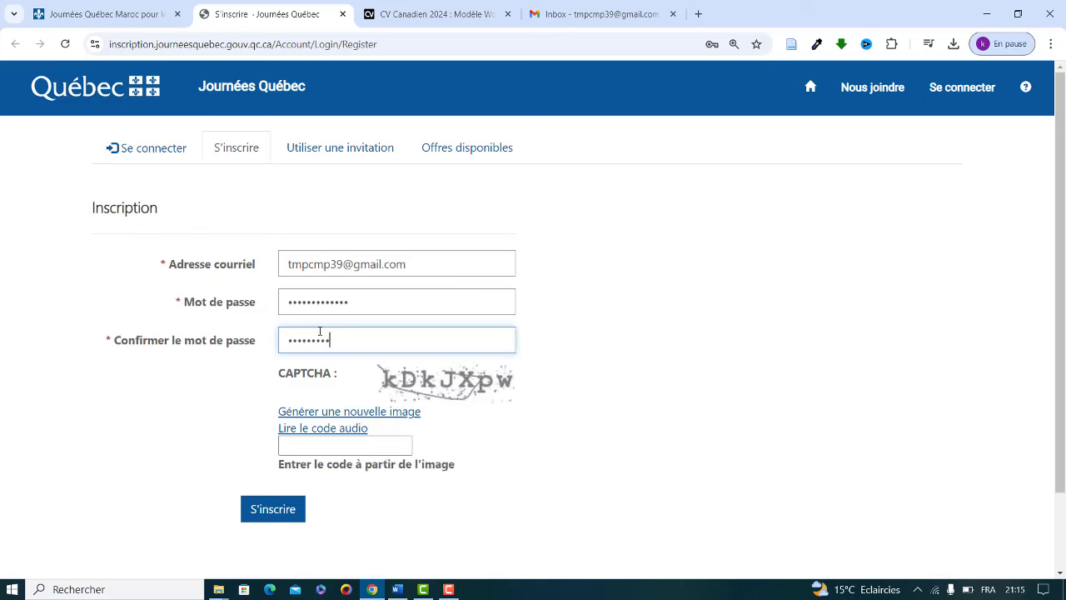
text(•••)
Step: Enter the CAPTCHA code, fixing its last character, and submit the registration
click(337, 448)
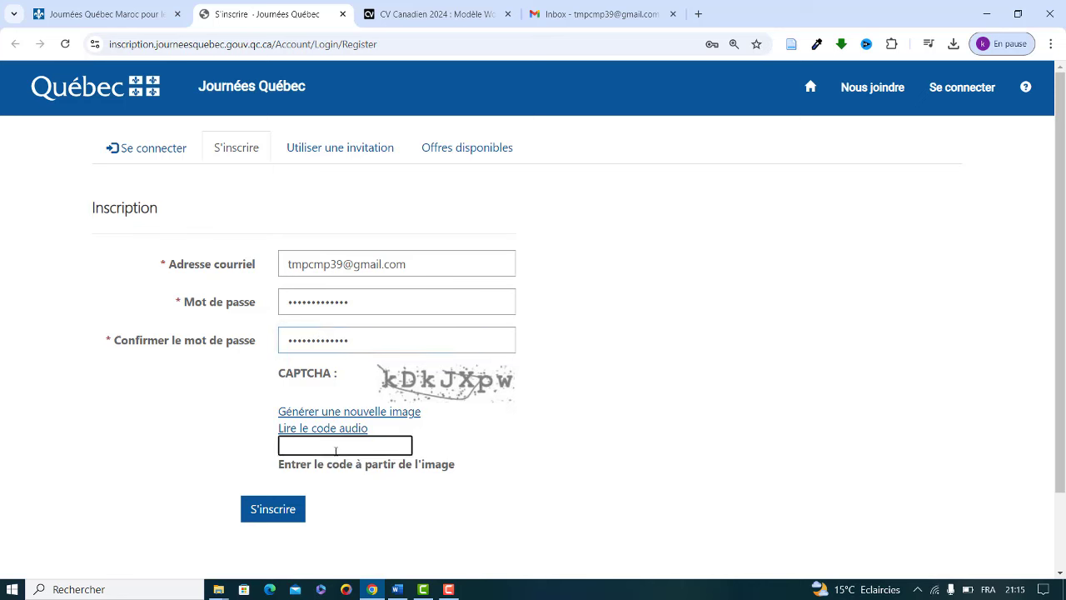
text(KDKJXpz)
key(BackSpace)
text(w)
click(278, 511)
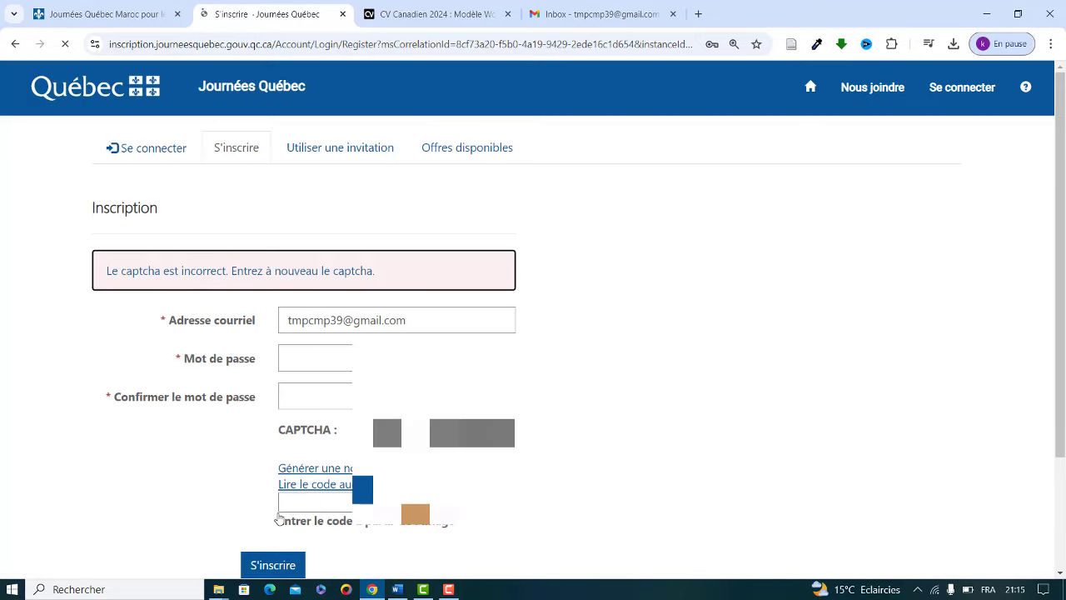
Step: Retype the password and its confirmation, then enter the new CAPTCHA code
click(395, 358)
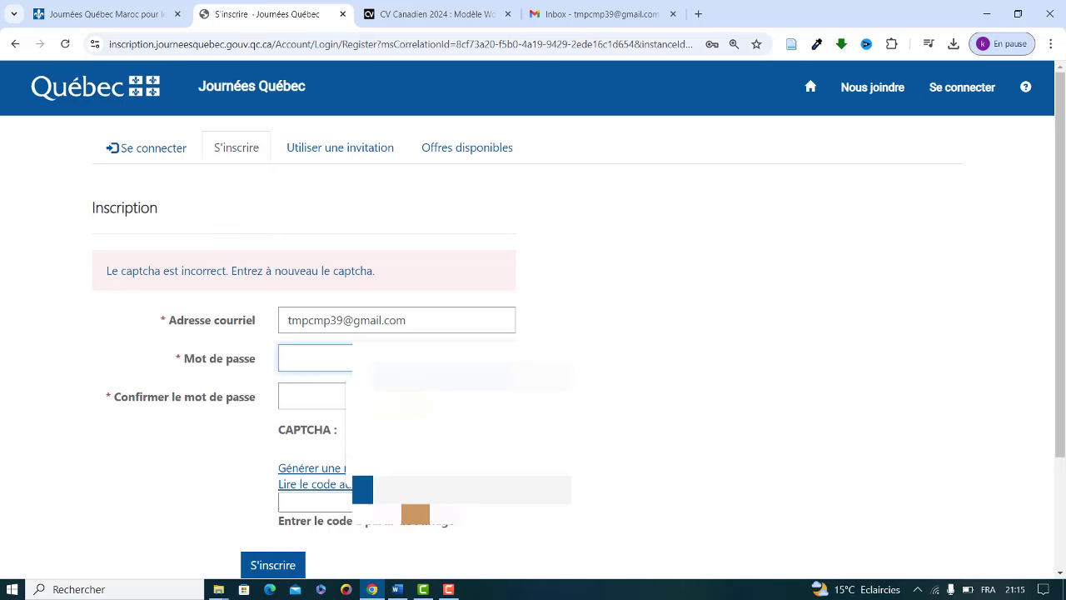
text(•)
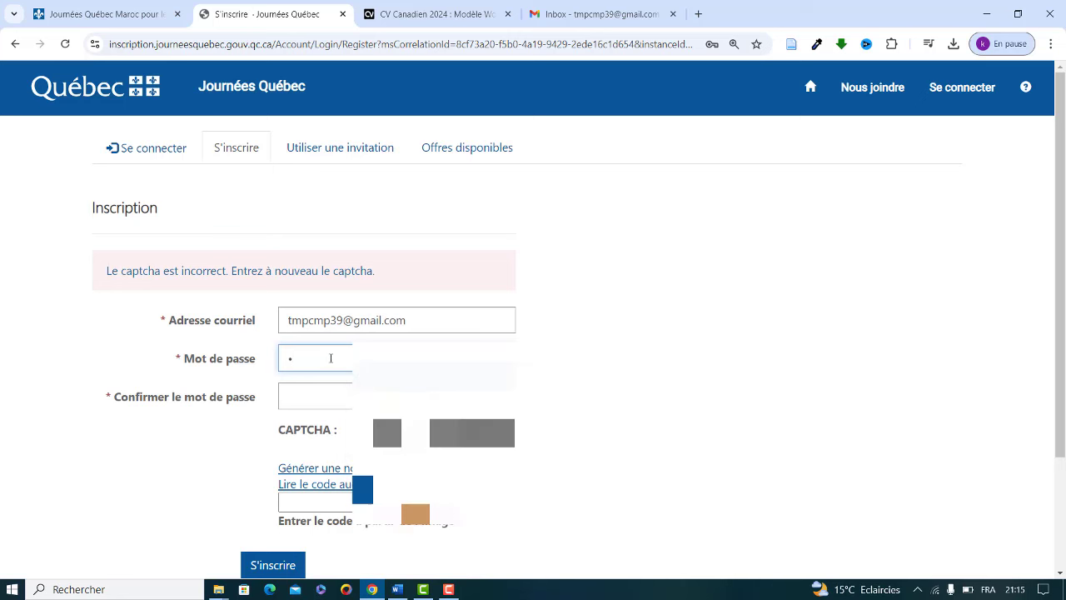
text(••••••••••••)
click(323, 388)
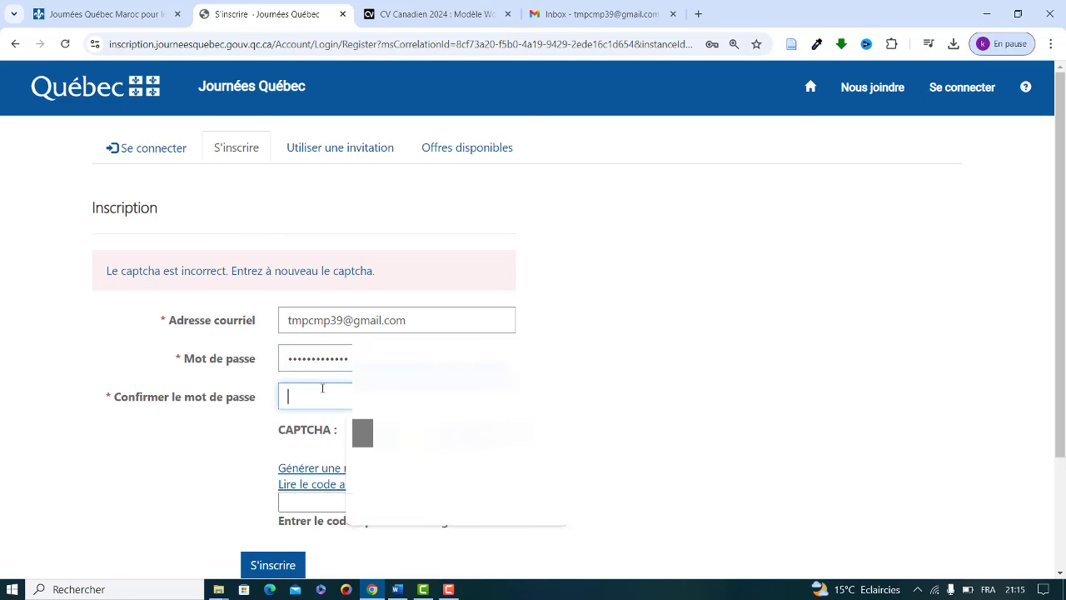
text(•••)
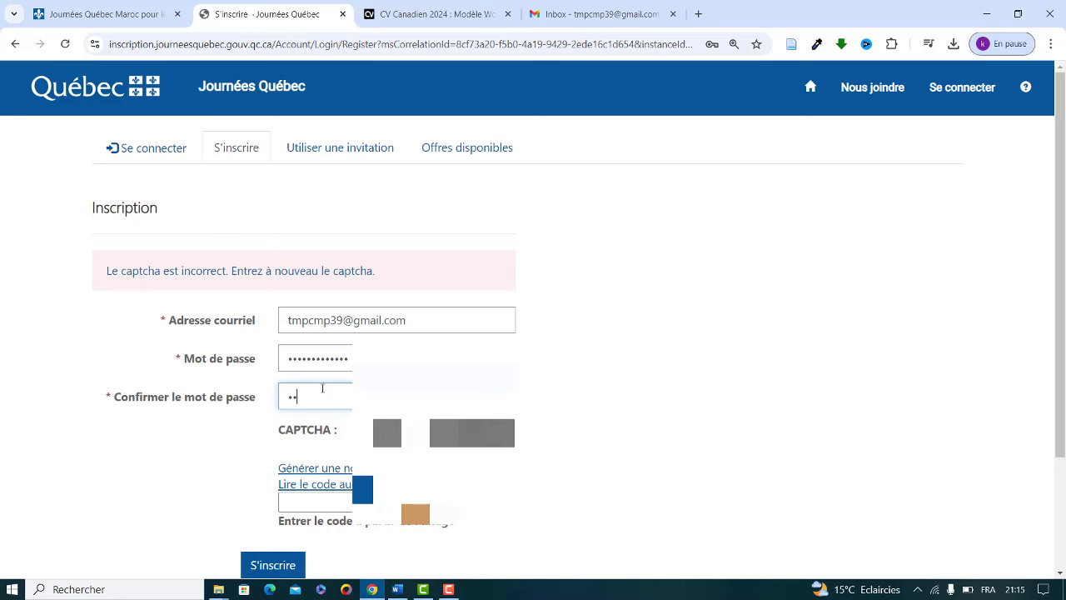
text(••••••••••)
click(291, 502)
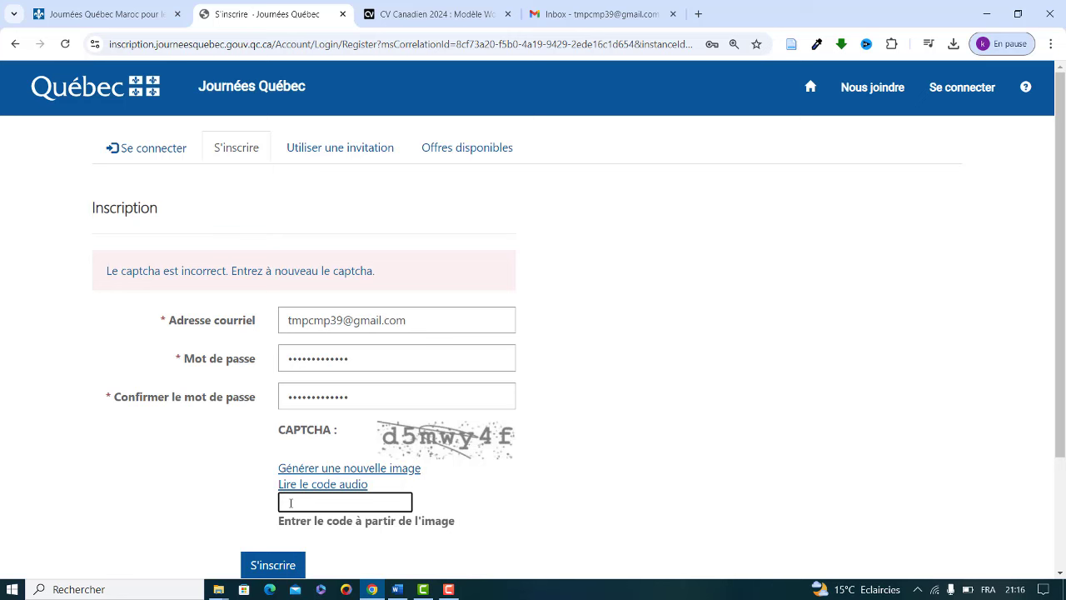
text(d5)
text(mwy4f)
Step: Resubmit the registration, decline saving the password, and choose the PERSONNE CANDIDATE profile type
click(266, 570)
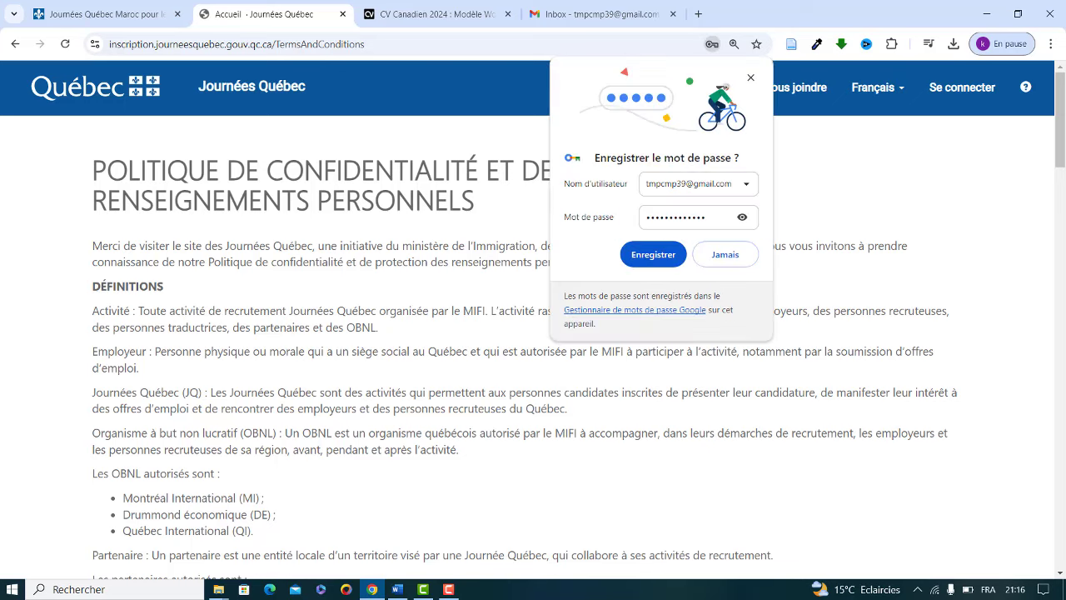
click(750, 77)
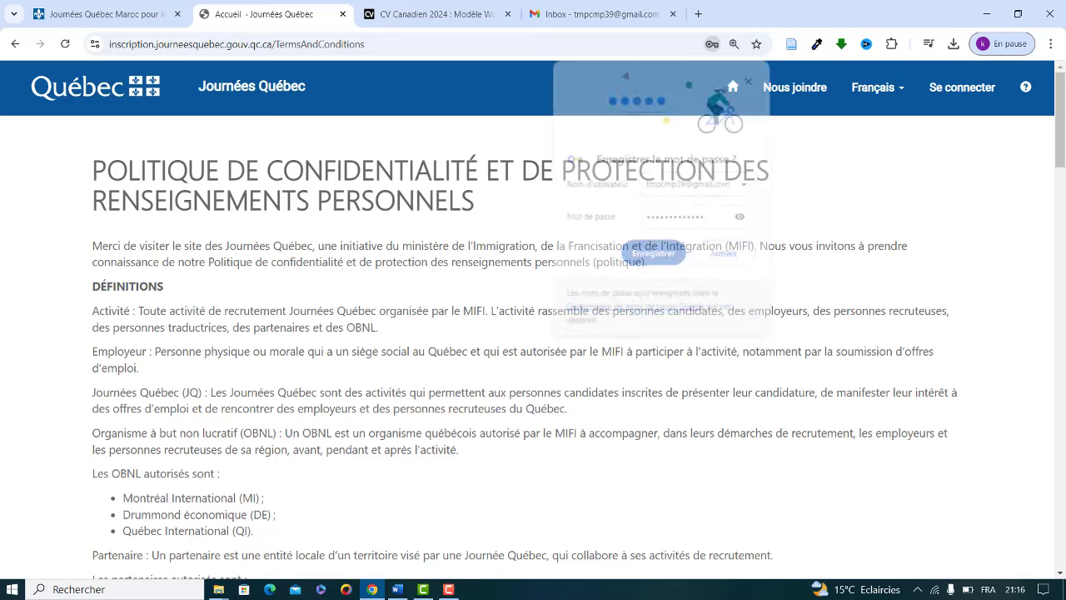
scroll(1033, 356, down, 15)
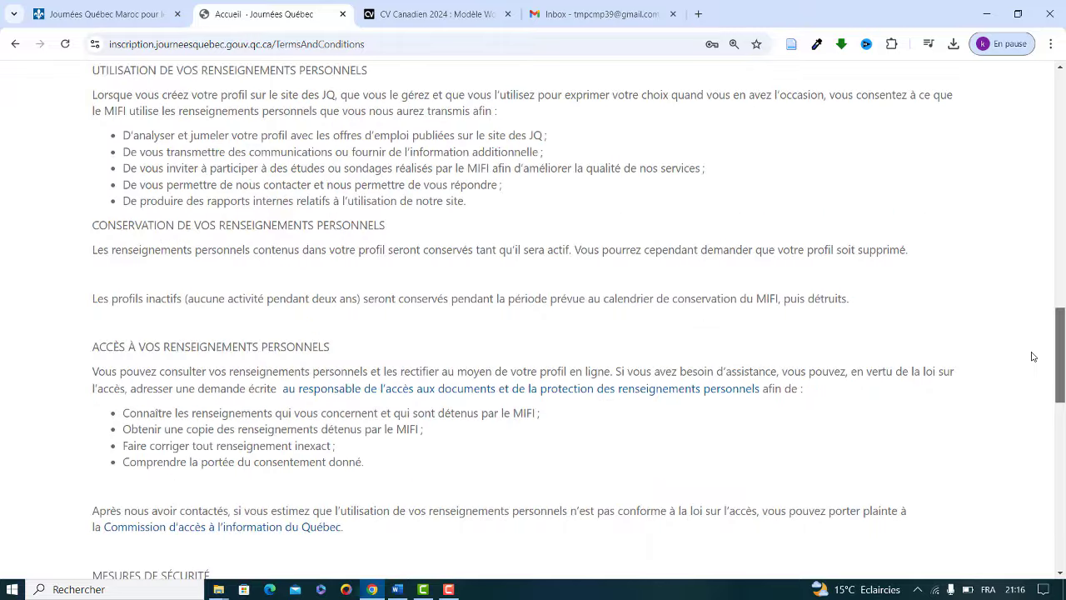
scroll(1032, 356, down, 10)
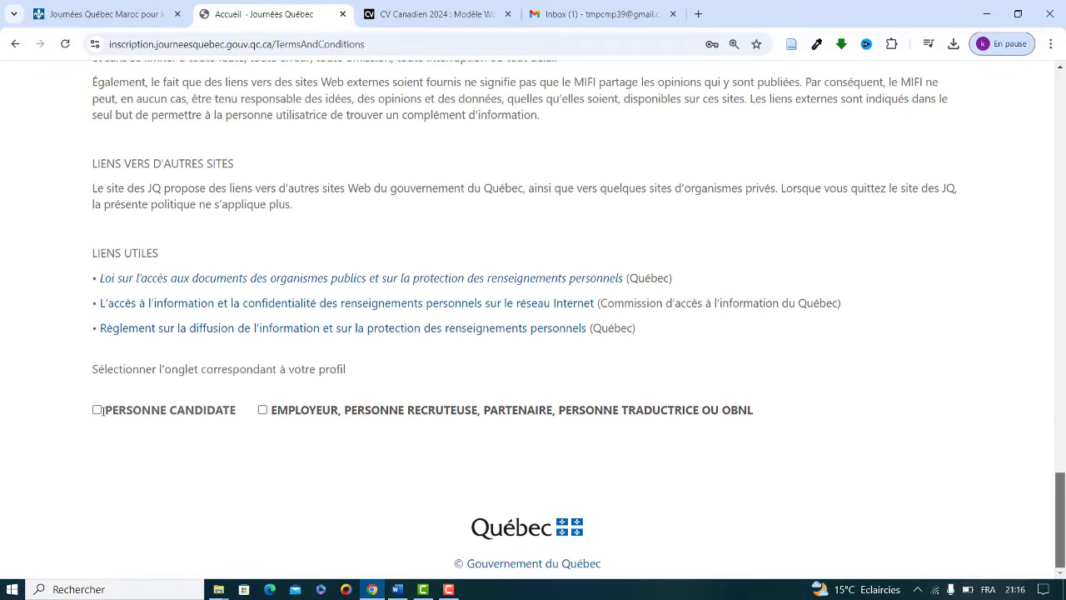
click(97, 410)
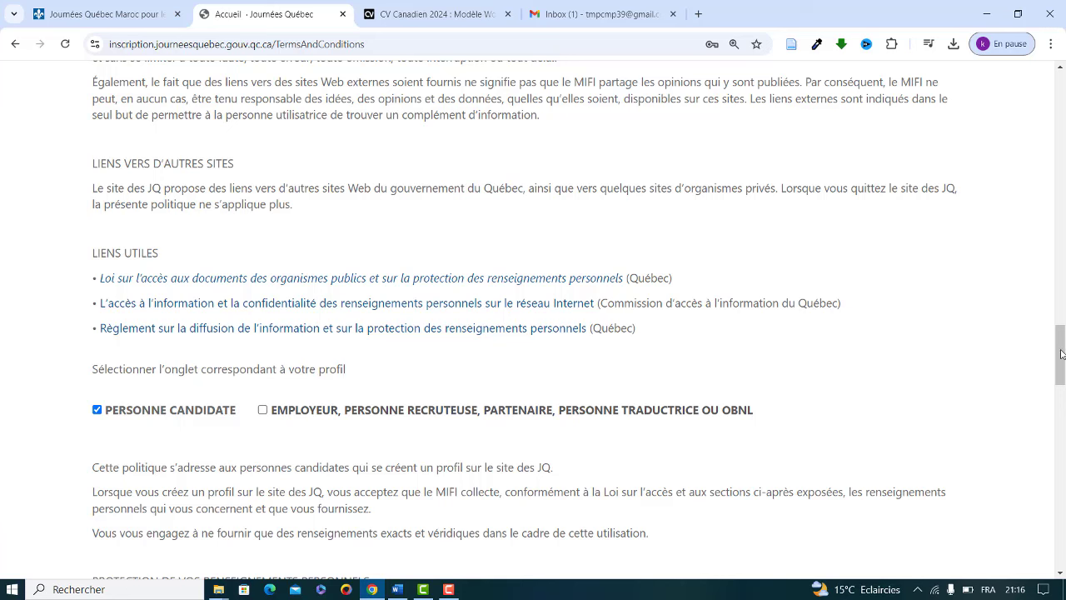
Step: Accept the privacy and personal information policy and continue to the account
drag(1061, 353, 1063, 377)
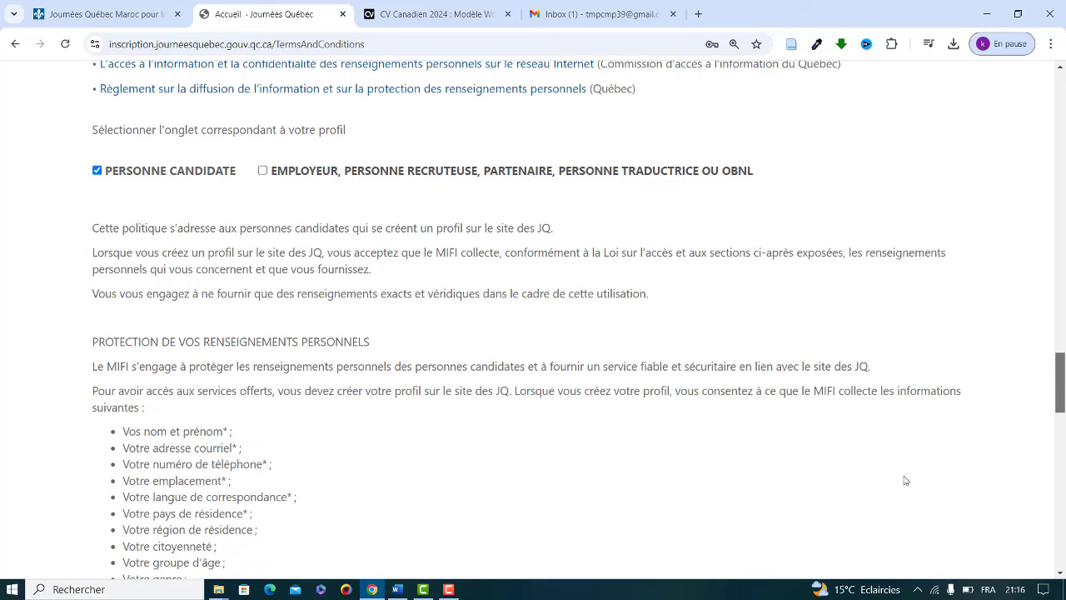
scroll(1061, 396, down, 16)
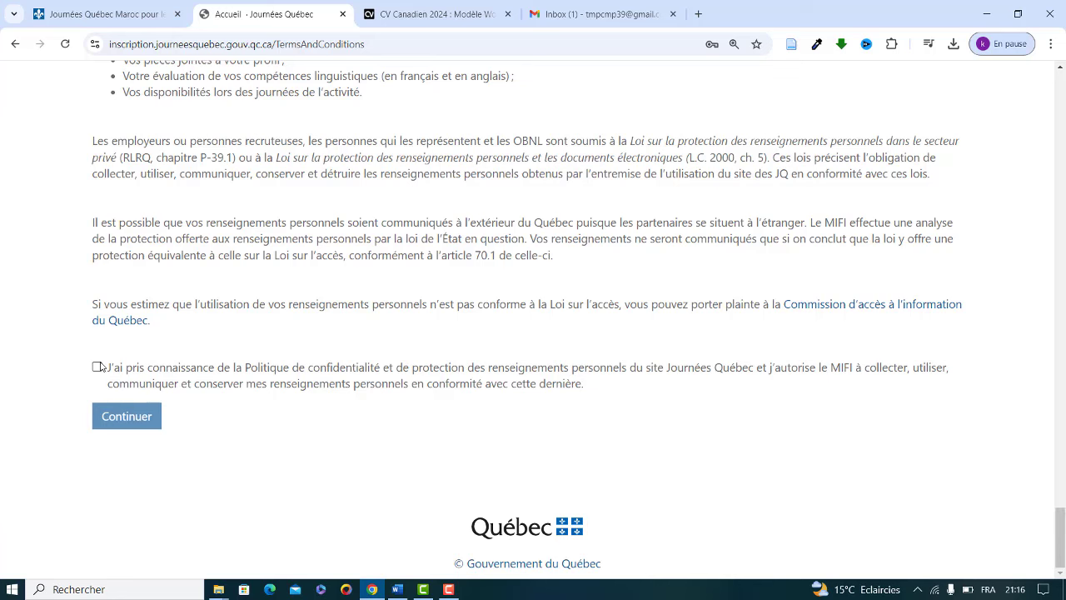
click(98, 367)
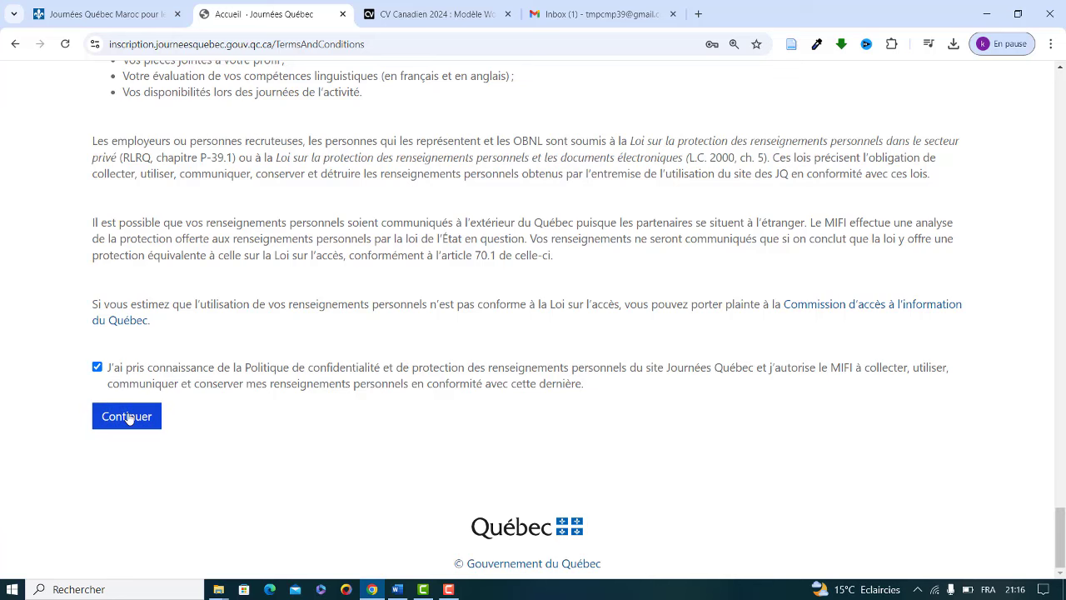
click(128, 417)
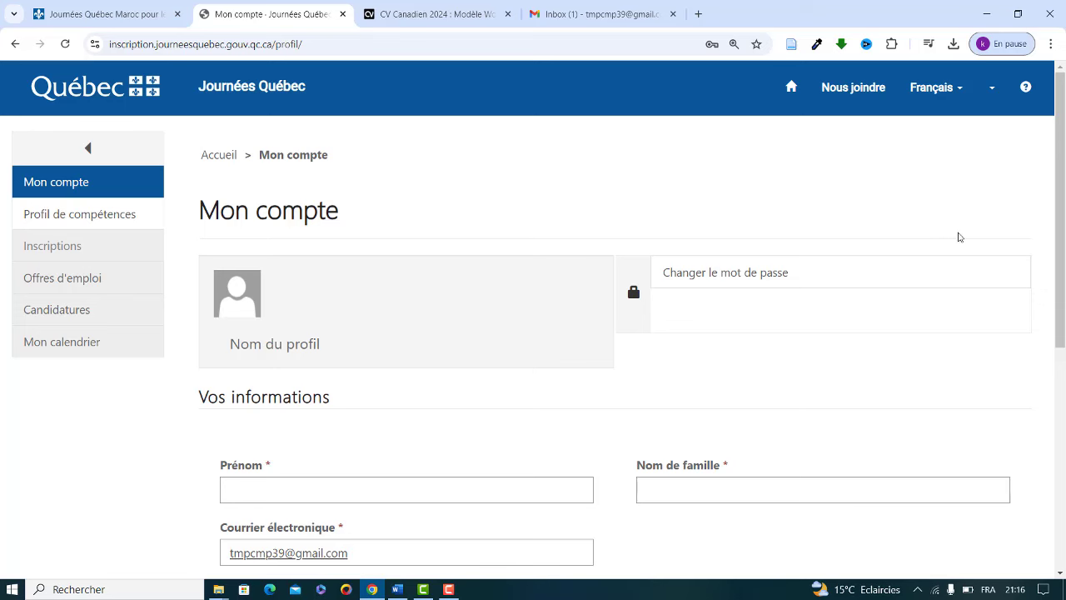
Step: Enter the candidate's first name and family name
drag(1060, 160, 1054, 287)
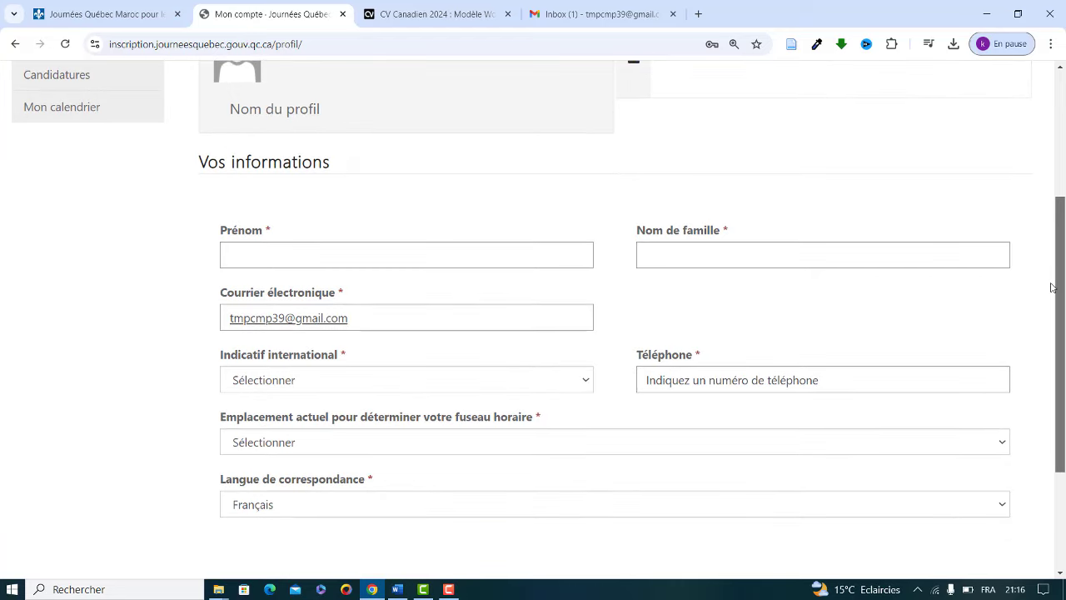
click(383, 259)
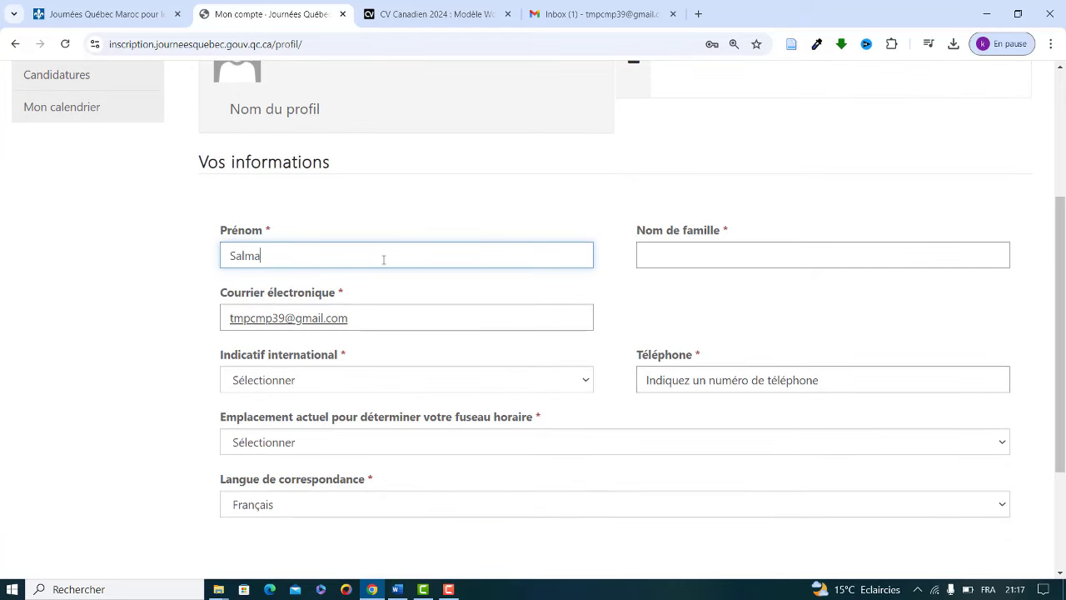
click(678, 247)
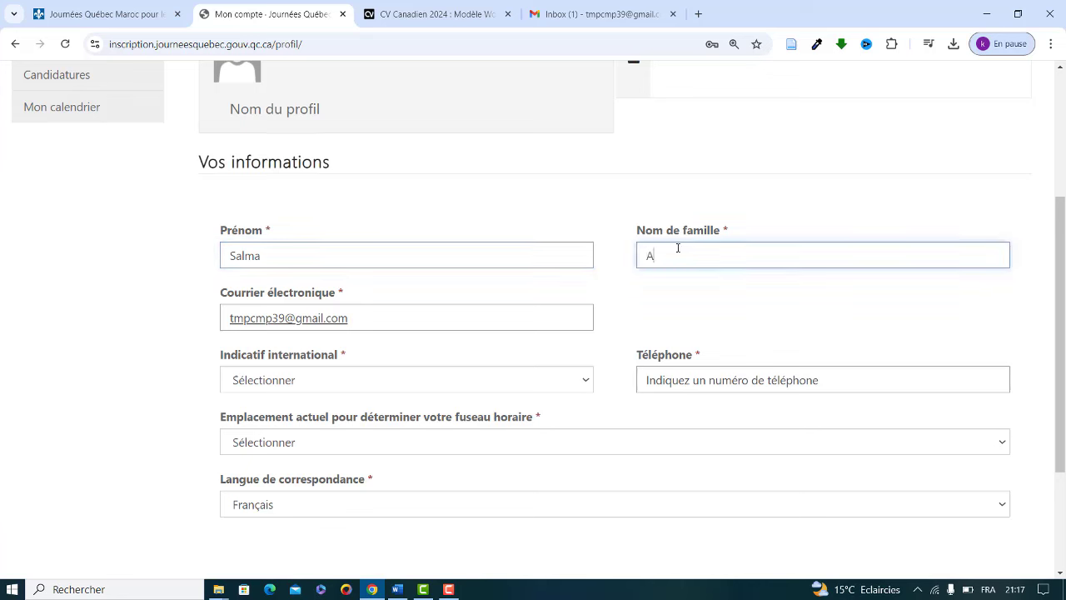
Step: Set the dialing code to Maroc (212) and enter the candidate's phone number
click(302, 383)
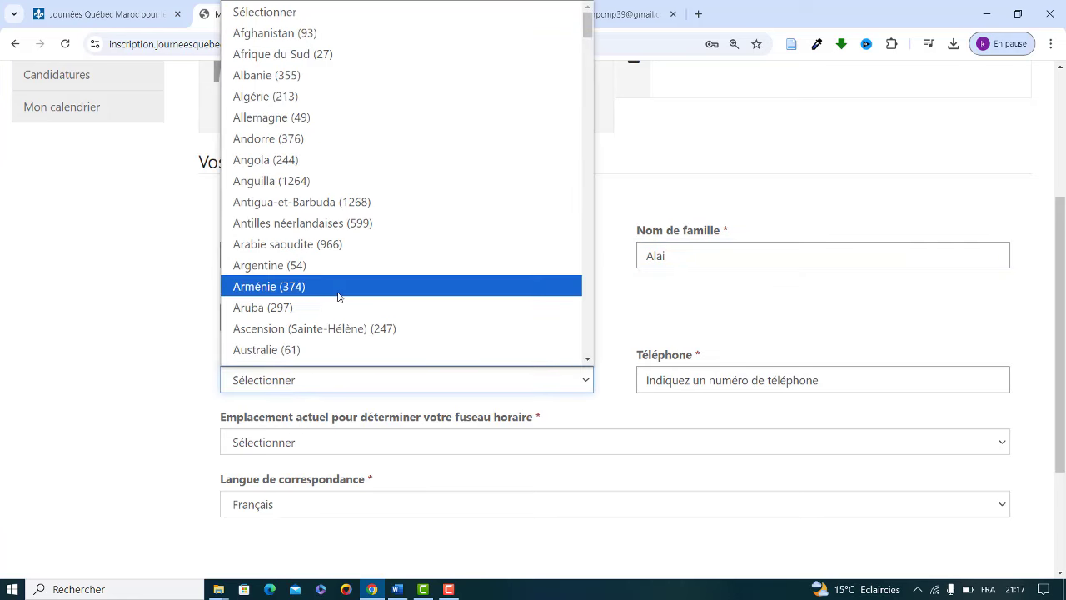
key(m)
key(Down)
key(Down)
key(Down)
key(Down)
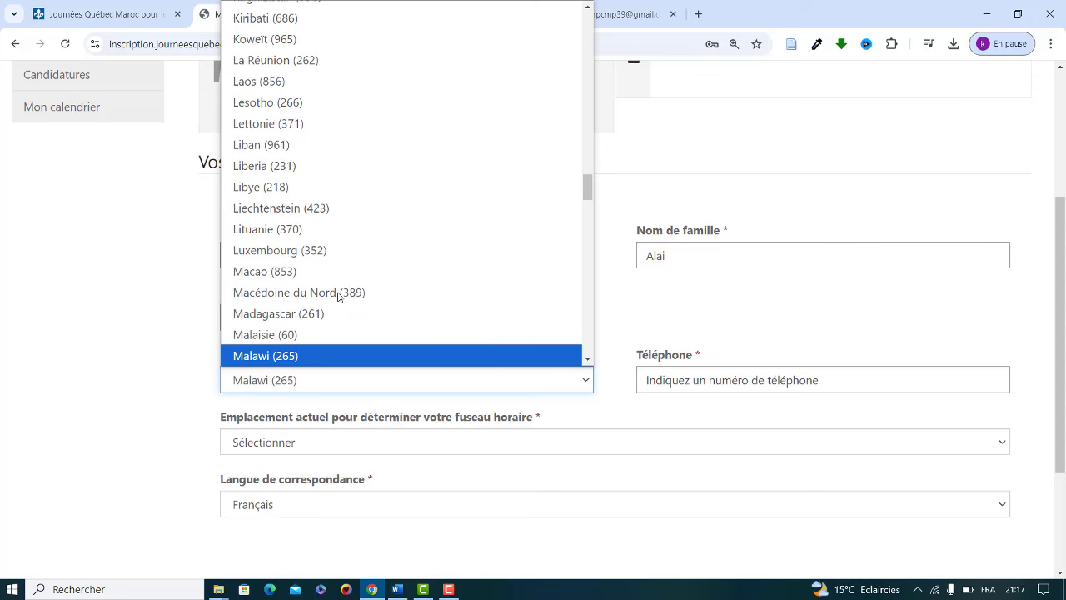
key(Down)
key(Down)
key(Down)
key(Down)
key(Down)
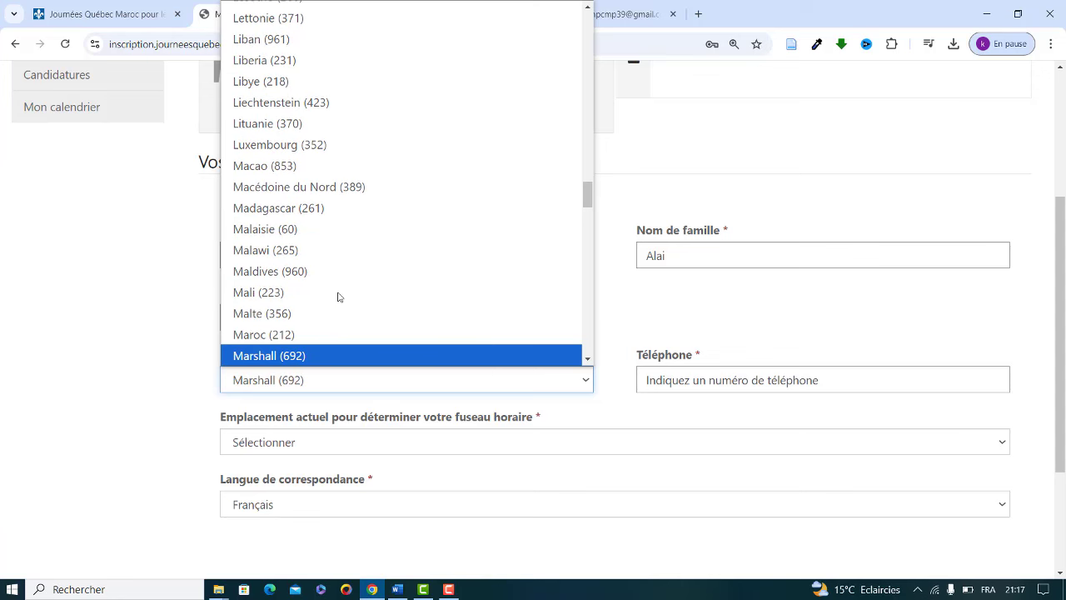
key(Up)
key(Return)
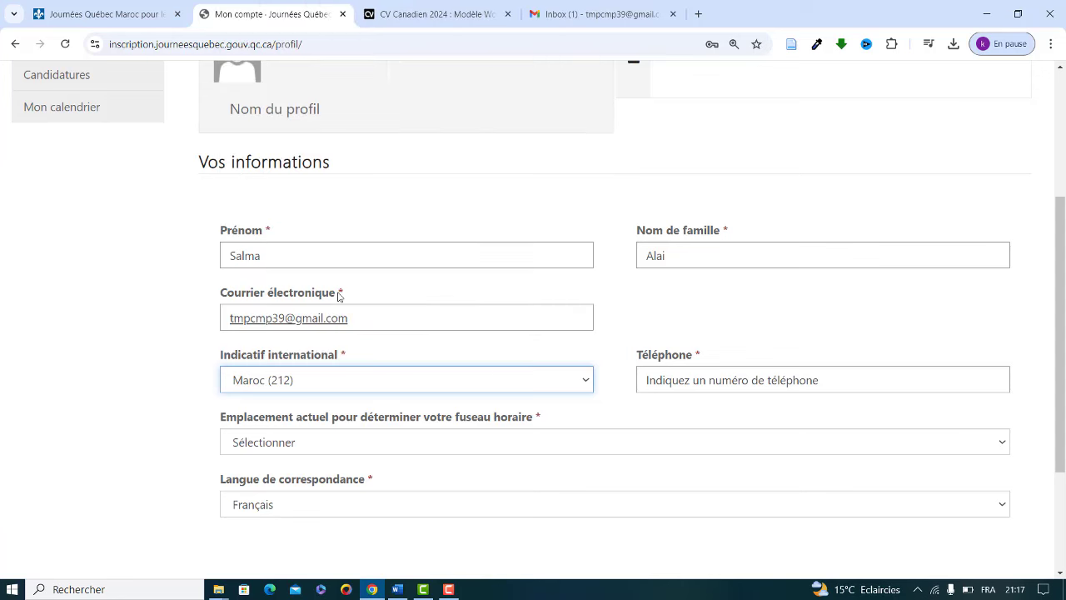
click(688, 381)
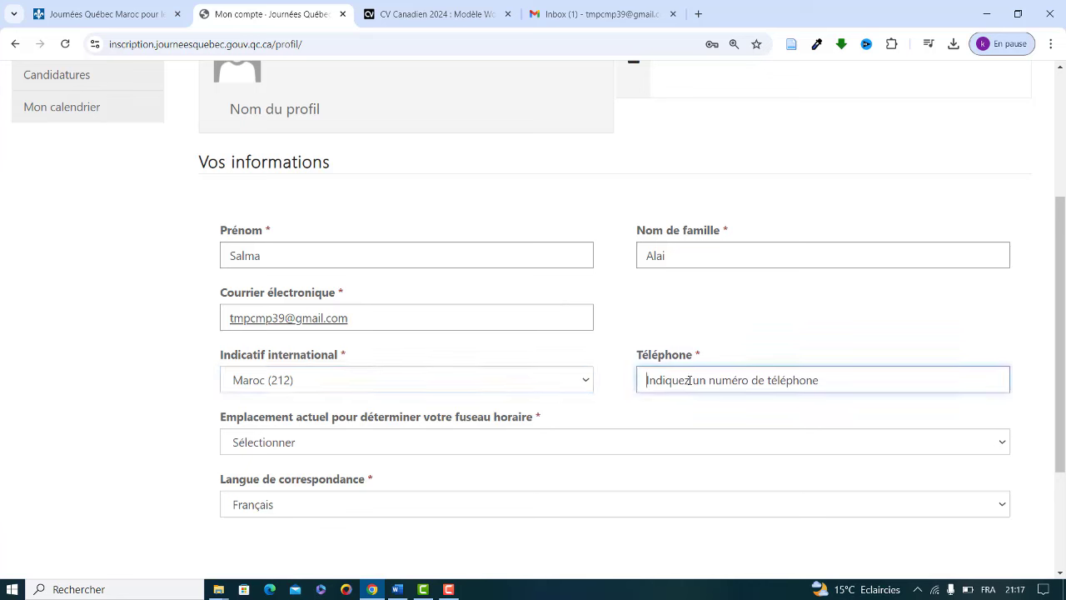
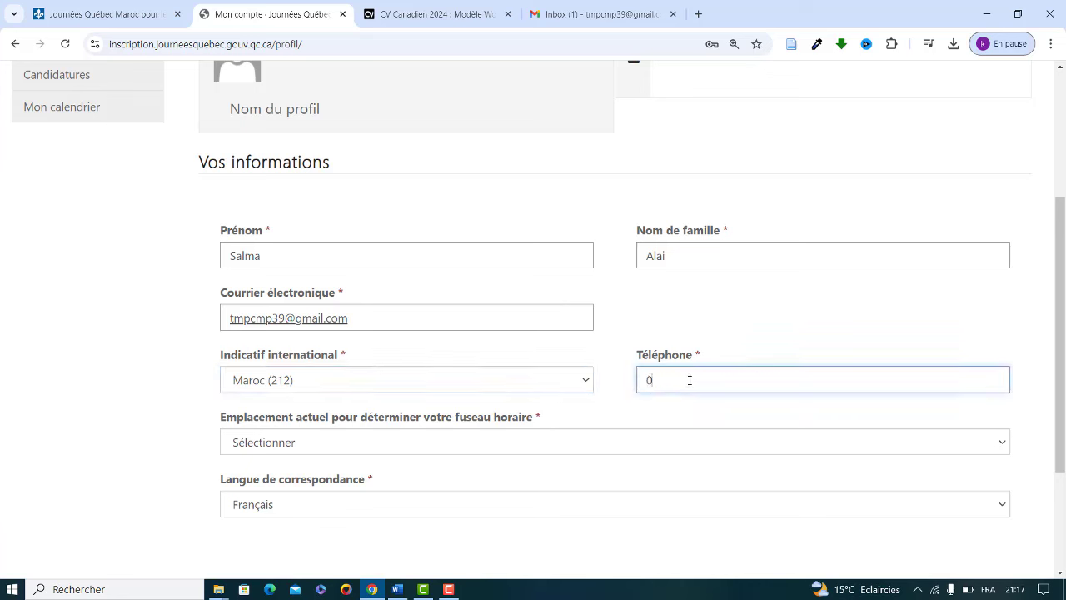
Step: Set the time-zone location to Maroc and keep Français as the correspondence language
drag(1064, 247, 1063, 281)
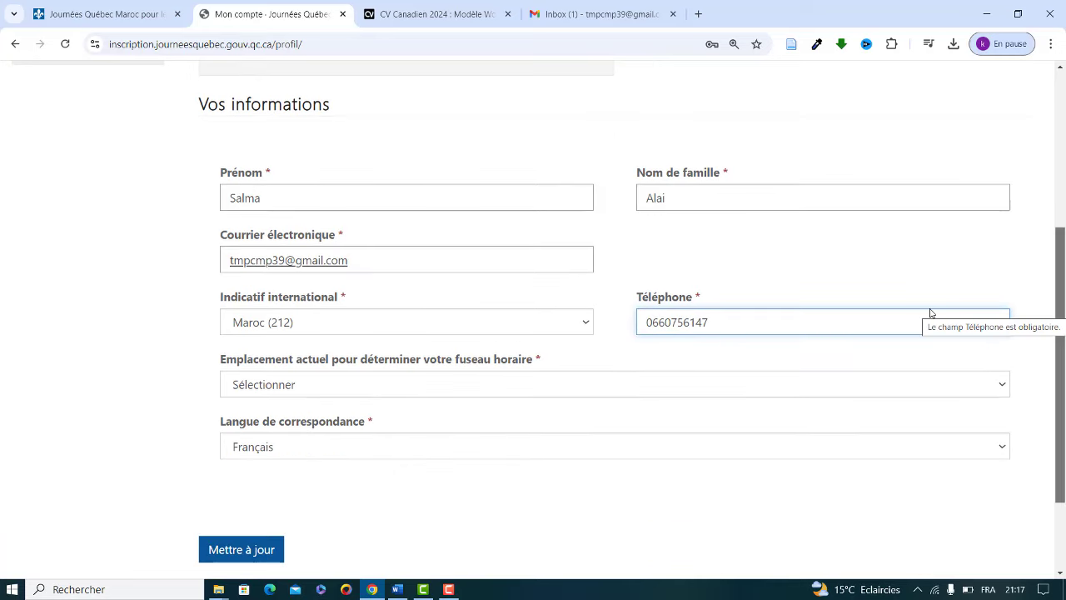
click(310, 383)
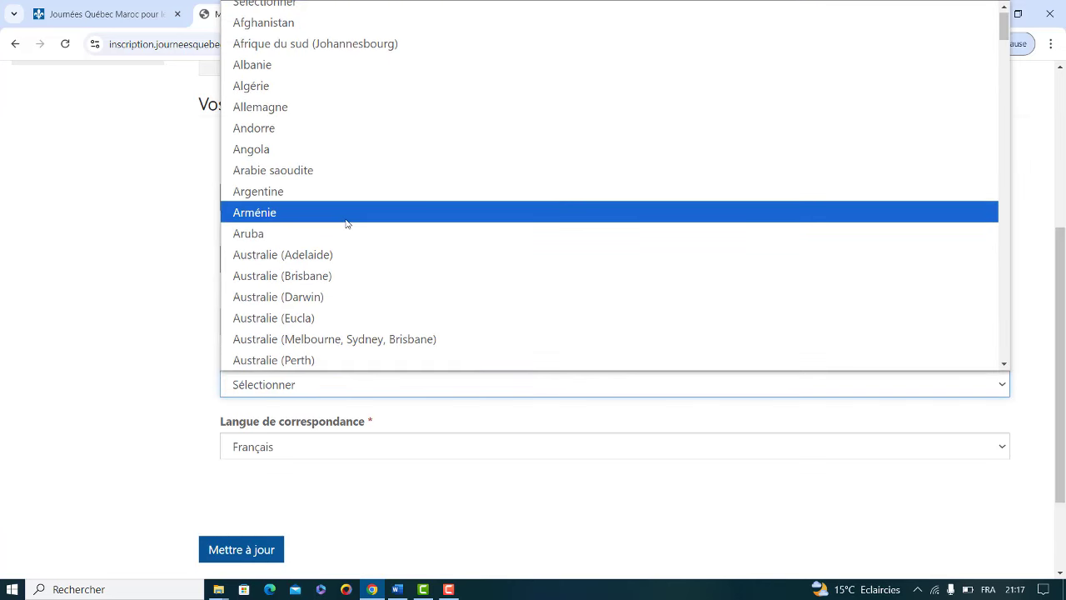
key(m)
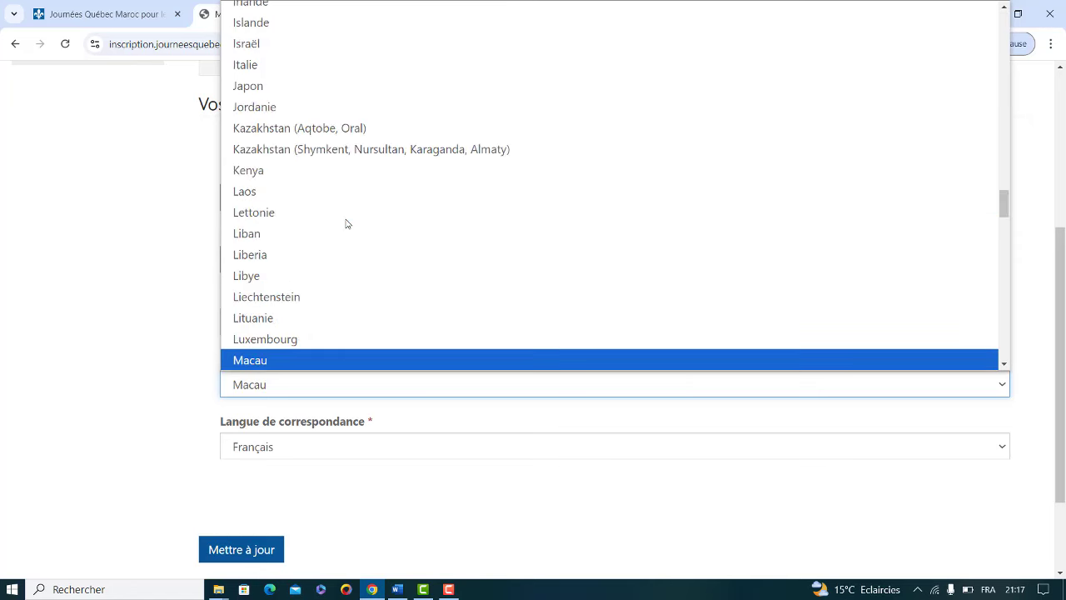
key(Down)
key(Down)
key(Down)
key(Down)
key(Down)
key(Down)
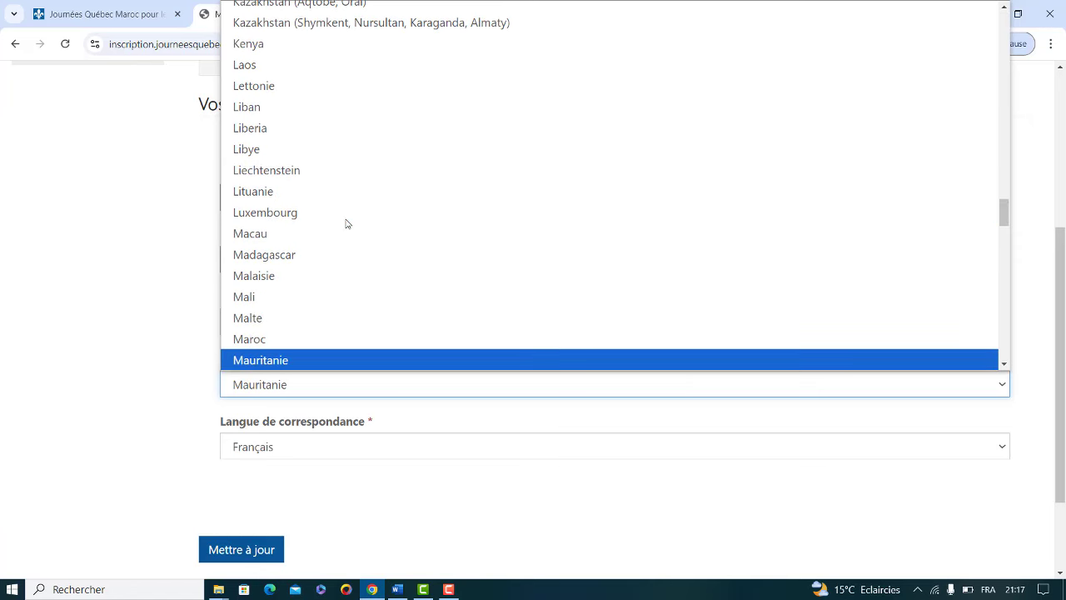
key(Up)
key(Return)
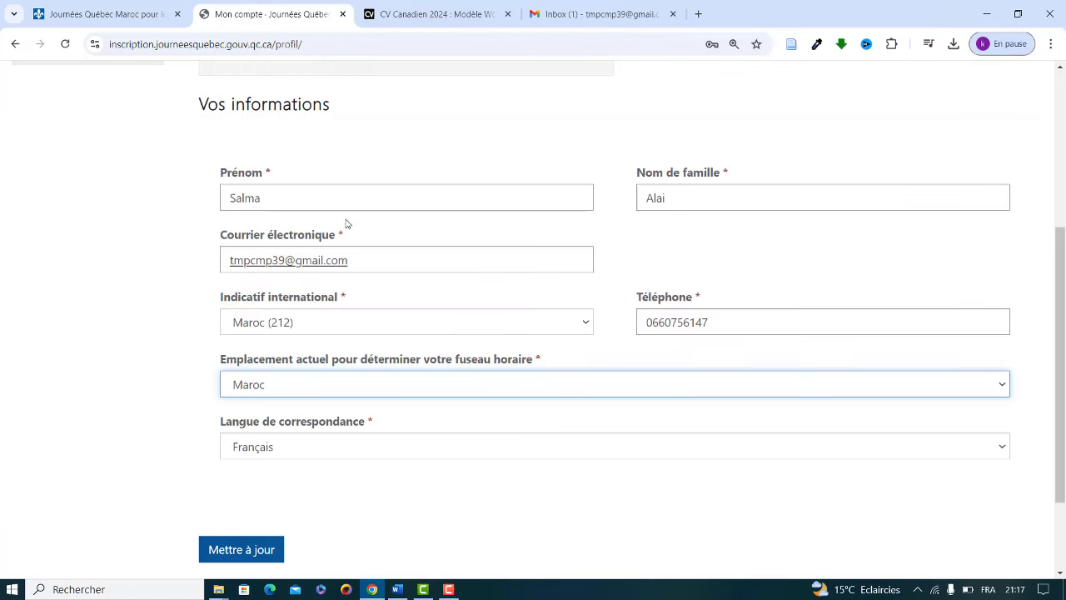
click(274, 448)
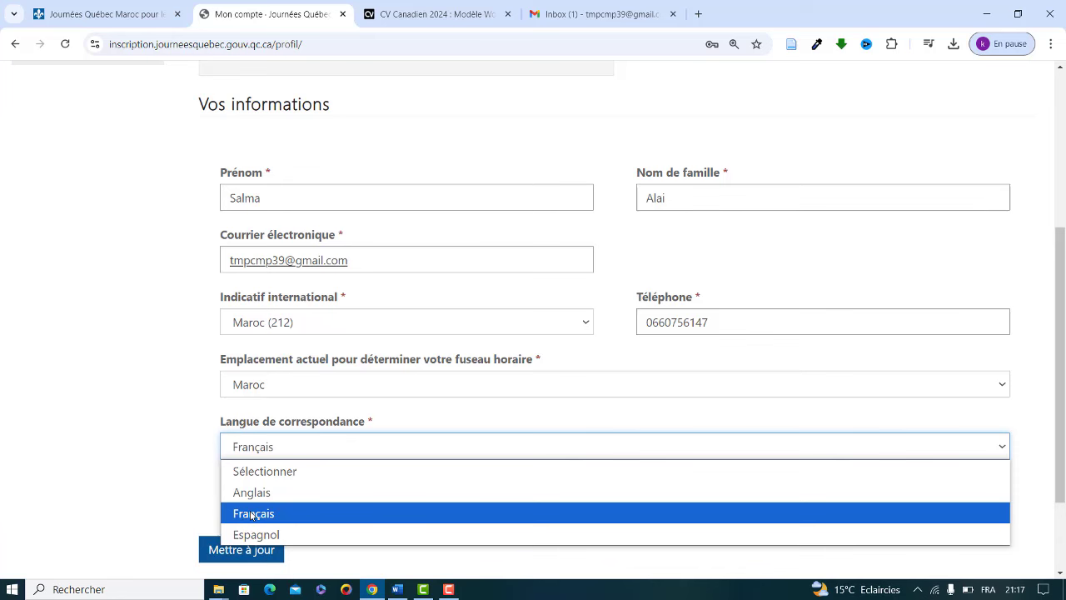
click(251, 516)
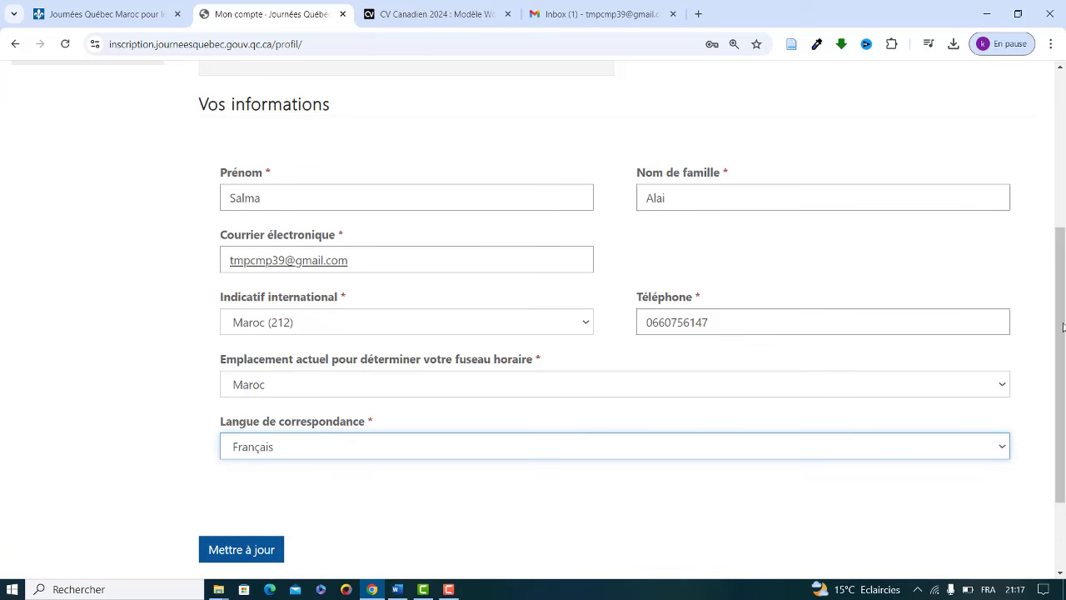
Step: Save the account details with Mettre à jour and review the result
drag(1061, 328, 1060, 378)
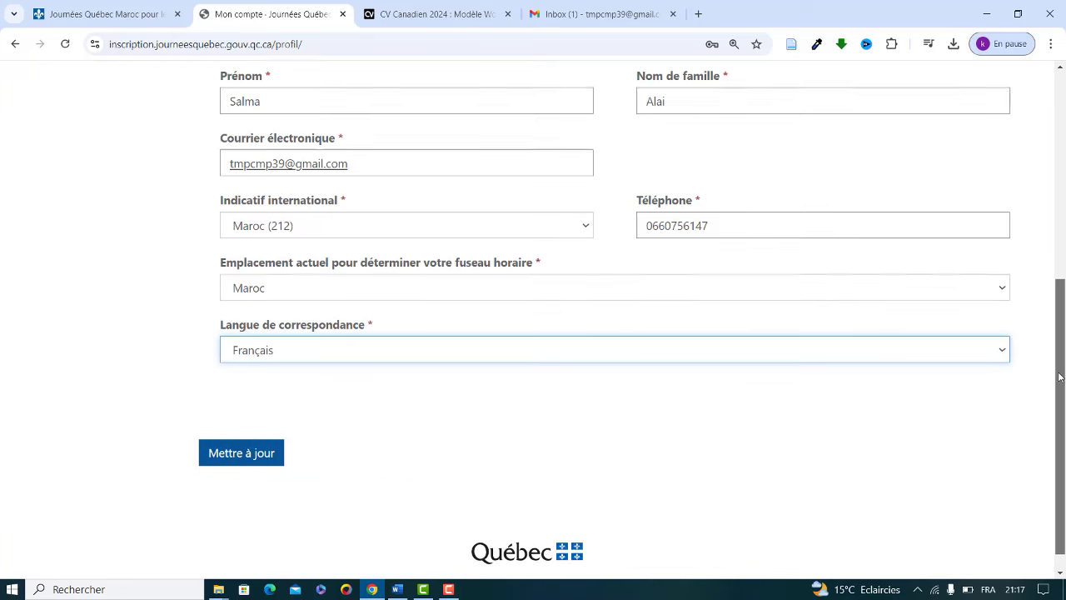
click(239, 451)
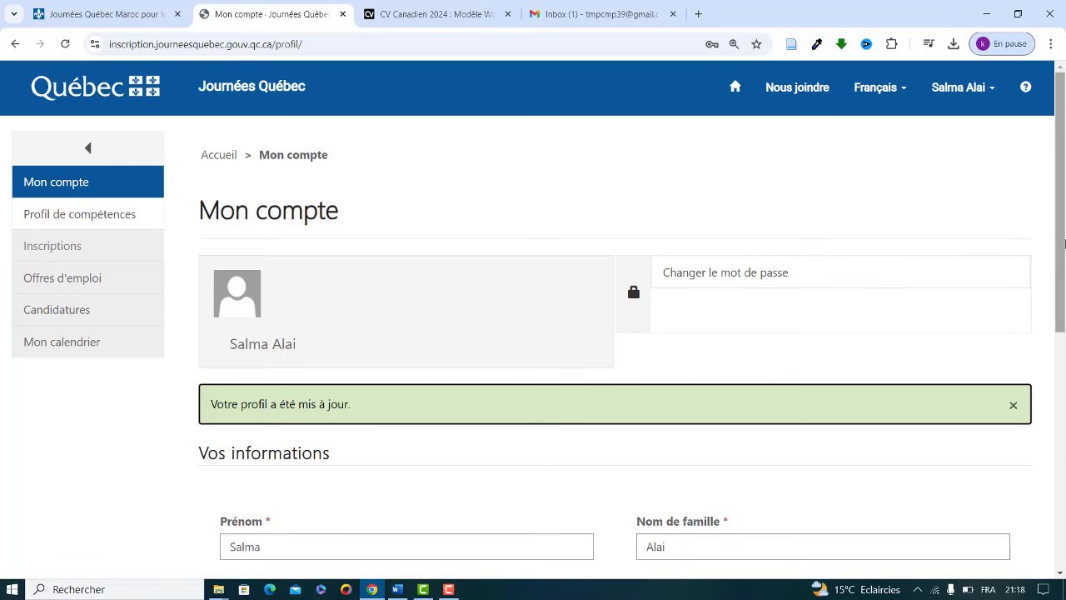
drag(1060, 214, 1061, 381)
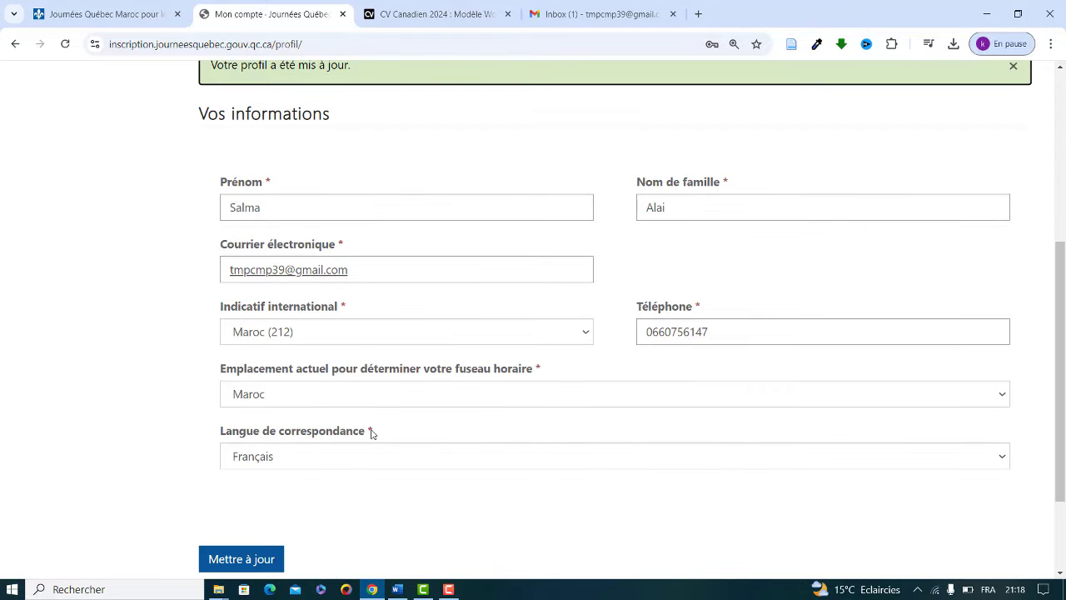
drag(1059, 323, 1063, 173)
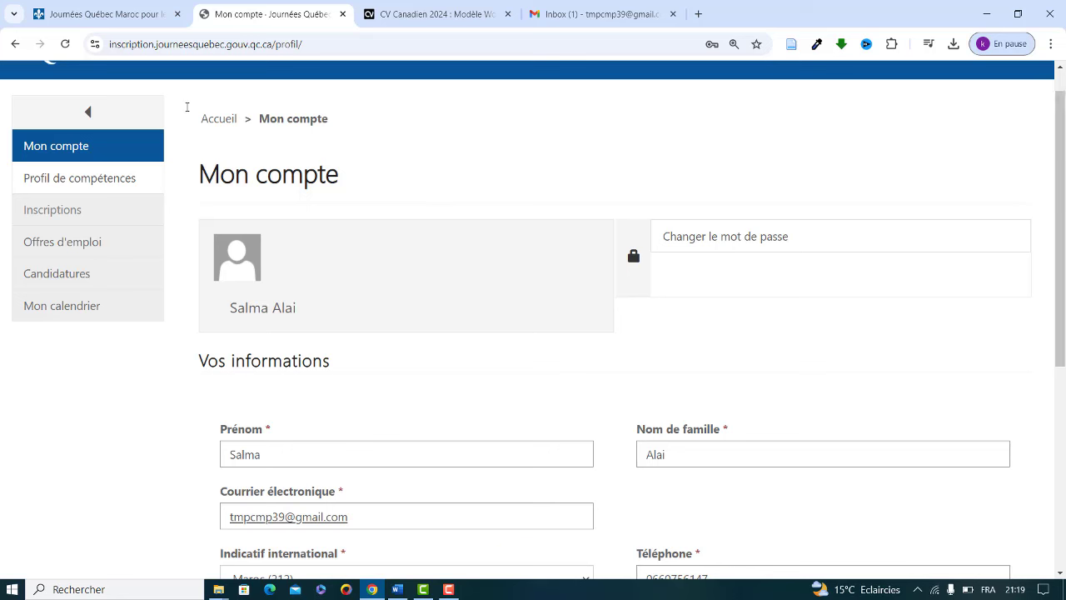
Step: In the skills profile's general information, set country and region of residence to Maroc
click(40, 181)
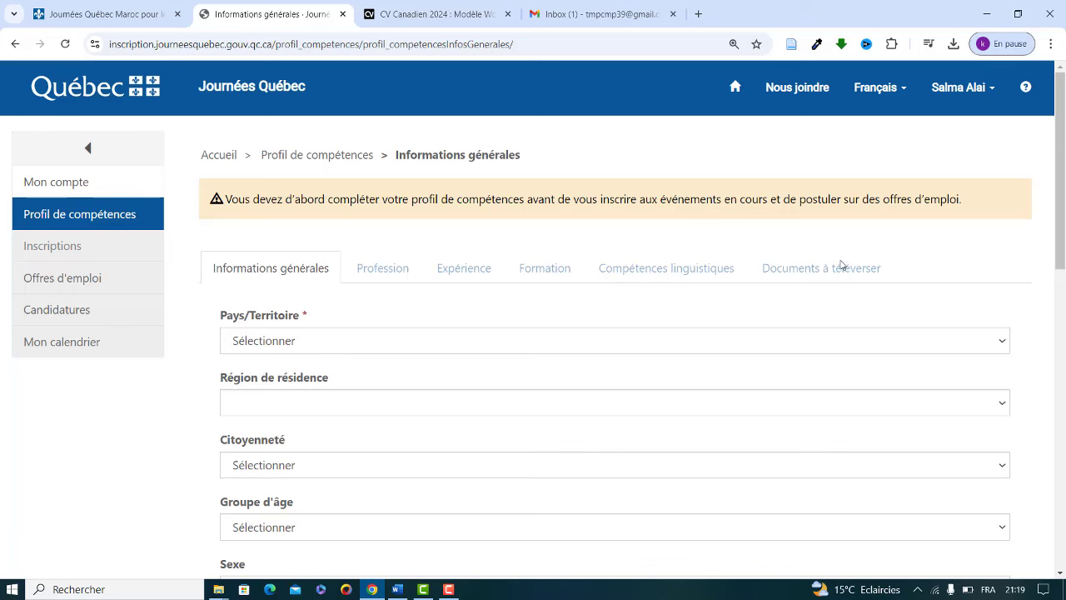
scroll(583, 250, down, 2)
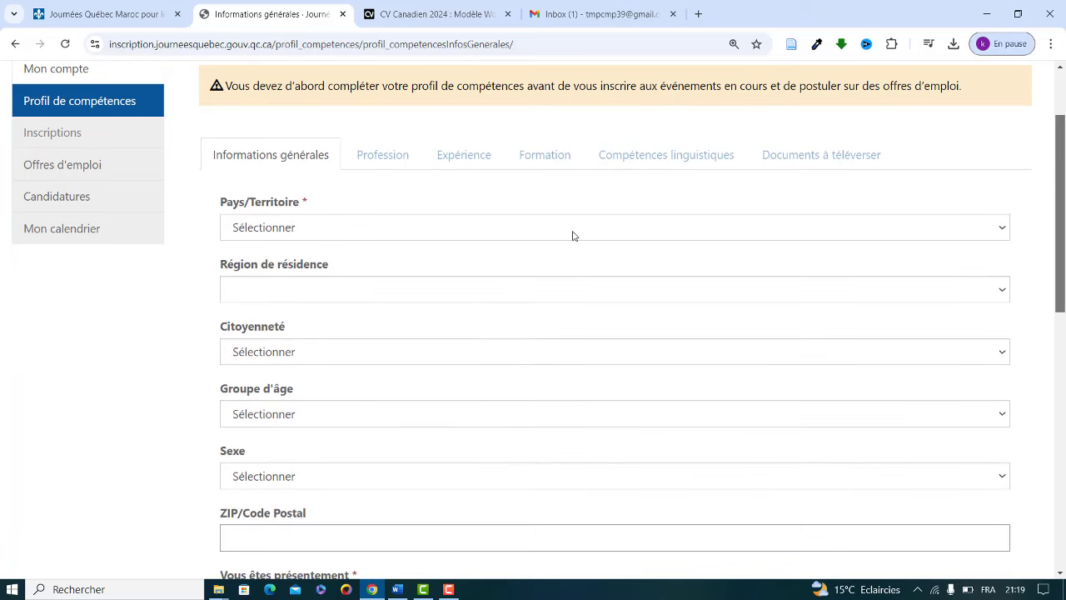
click(539, 229)
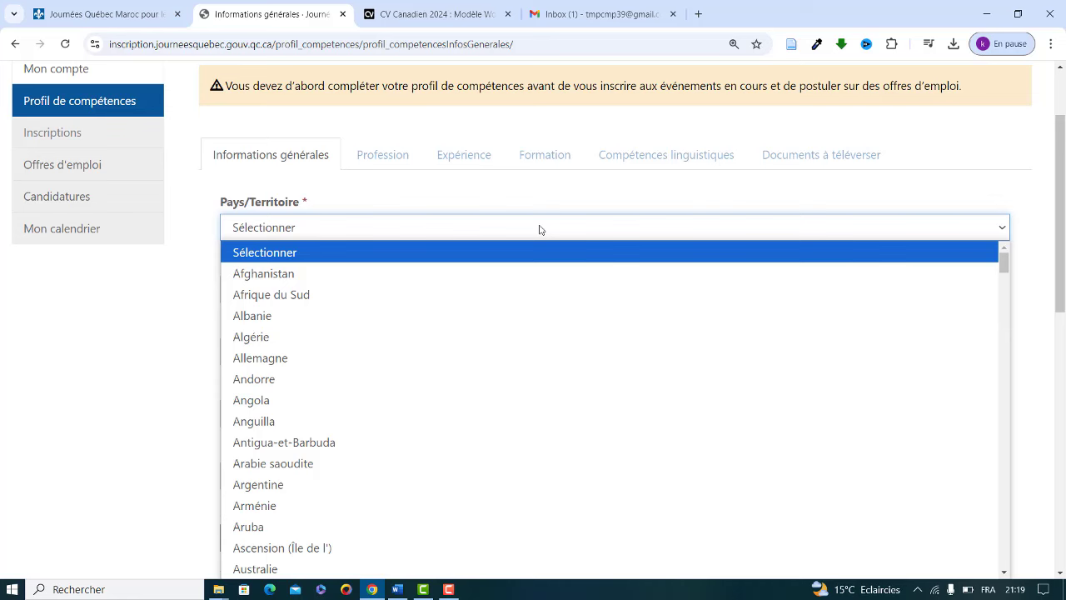
click(325, 207)
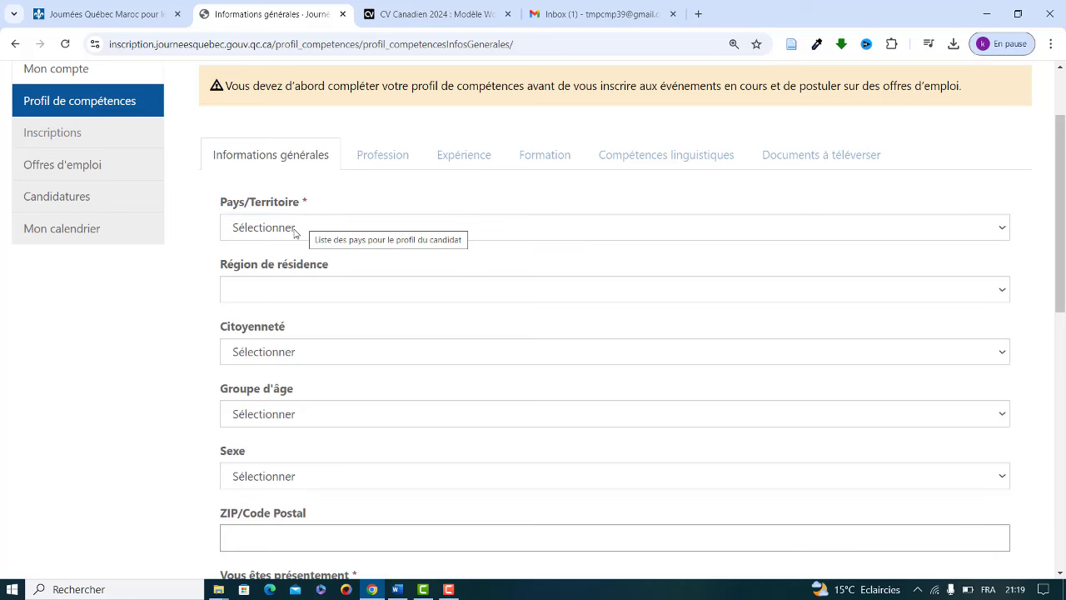
click(293, 228)
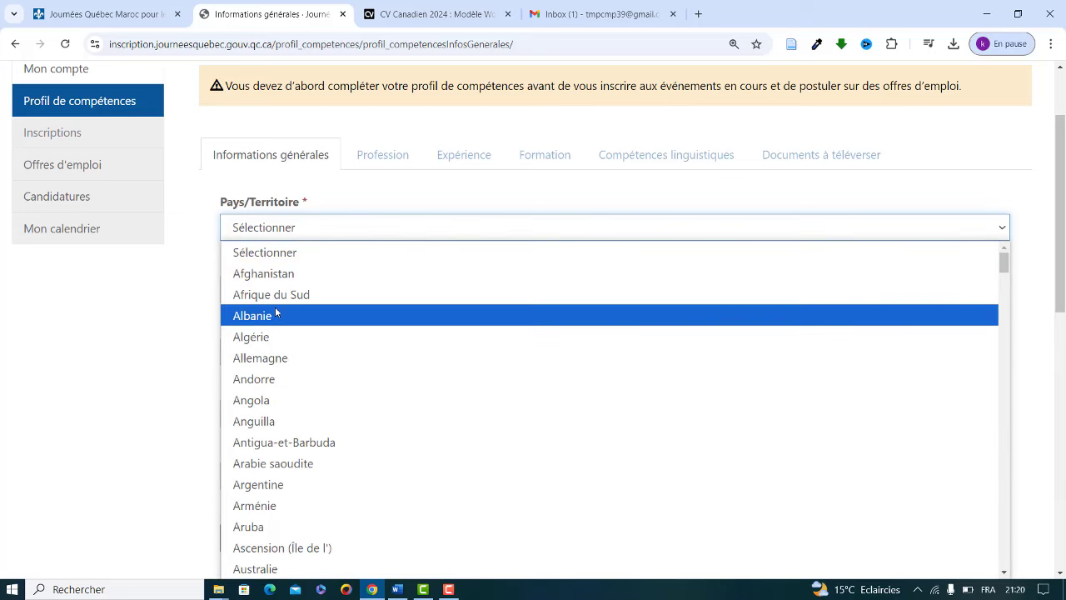
key(m)
key(Down)
key(Down)
key(Down)
key(Down)
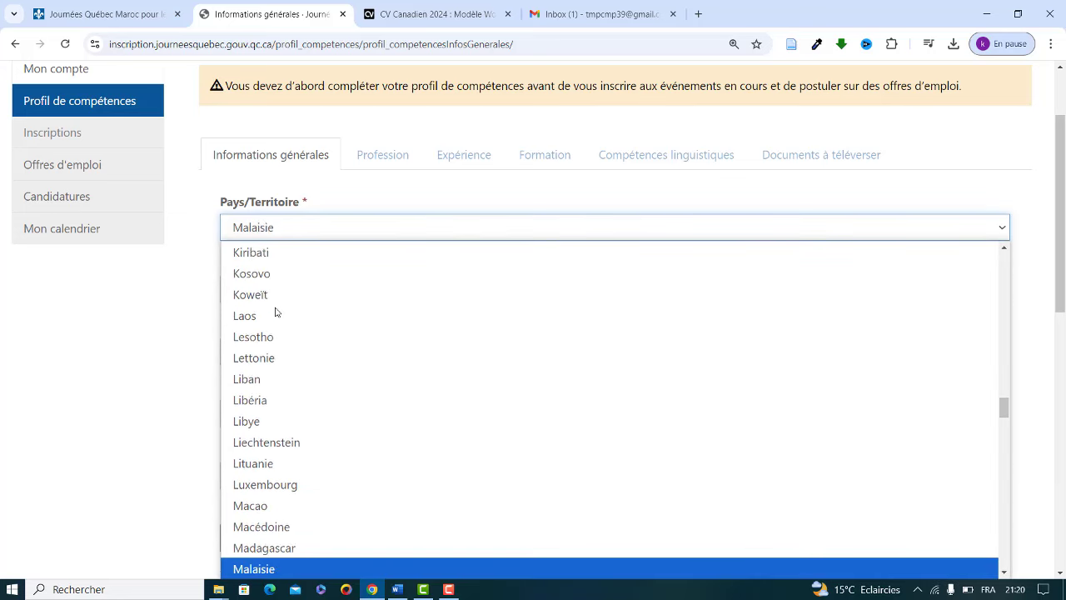
key(Down)
key(Down)
key(Down)
key(Down)
key(Down)
key(Down)
key(Down)
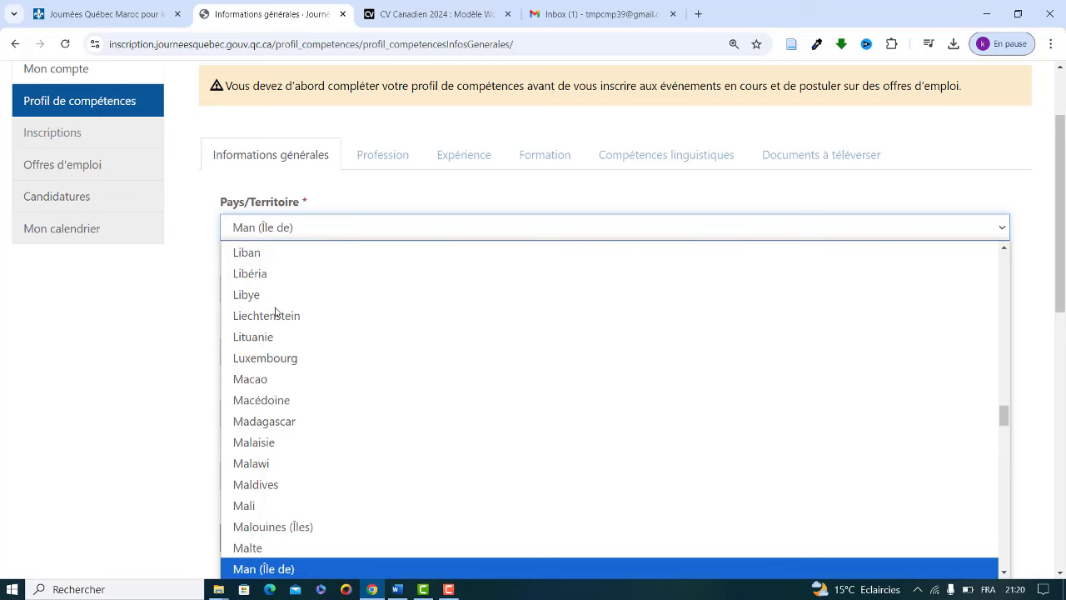
key(Down)
key(Up)
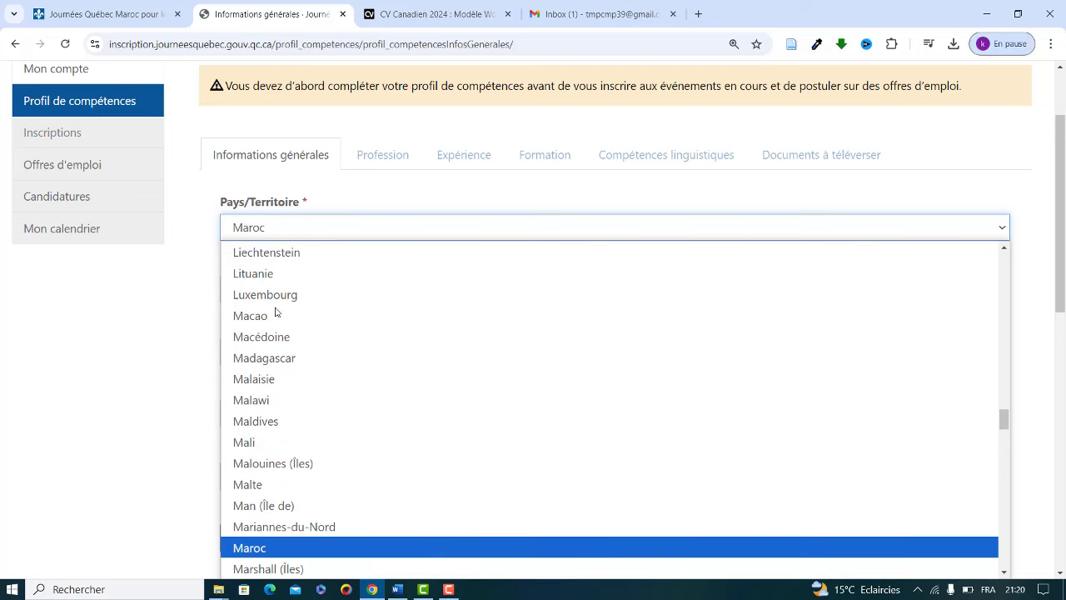
key(Return)
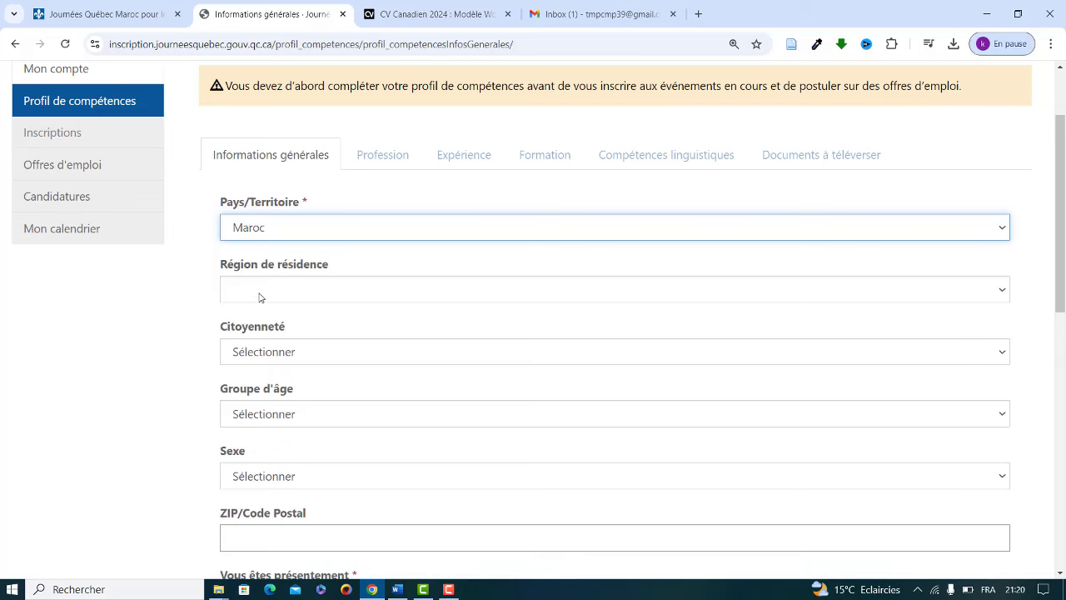
click(261, 296)
click(252, 333)
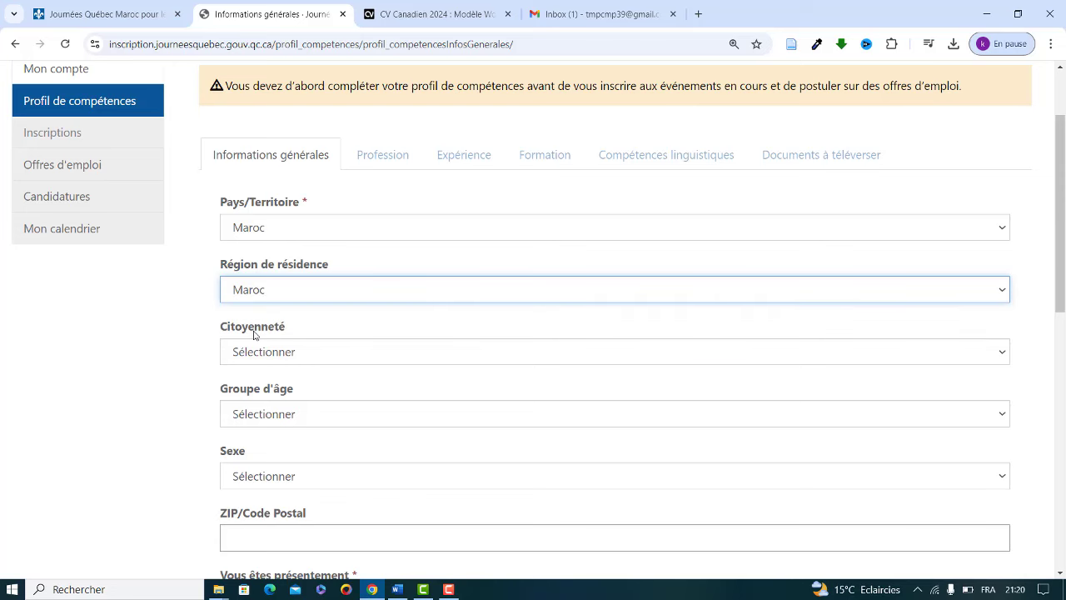
Step: Select Maroc as the citizenship country
click(298, 357)
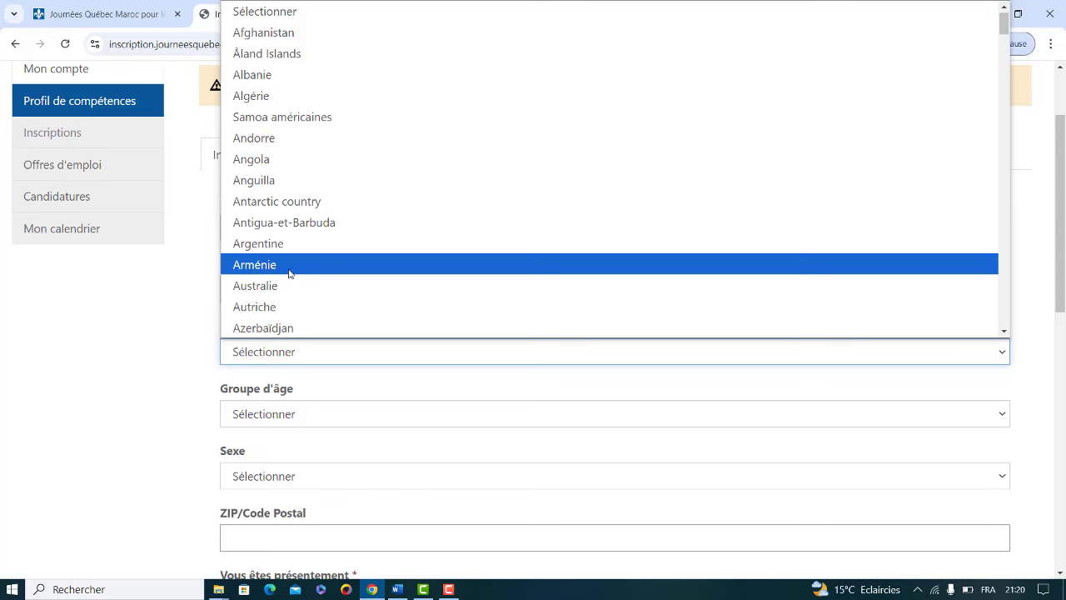
key(m)
key(Down)
key(Down)
key(Down)
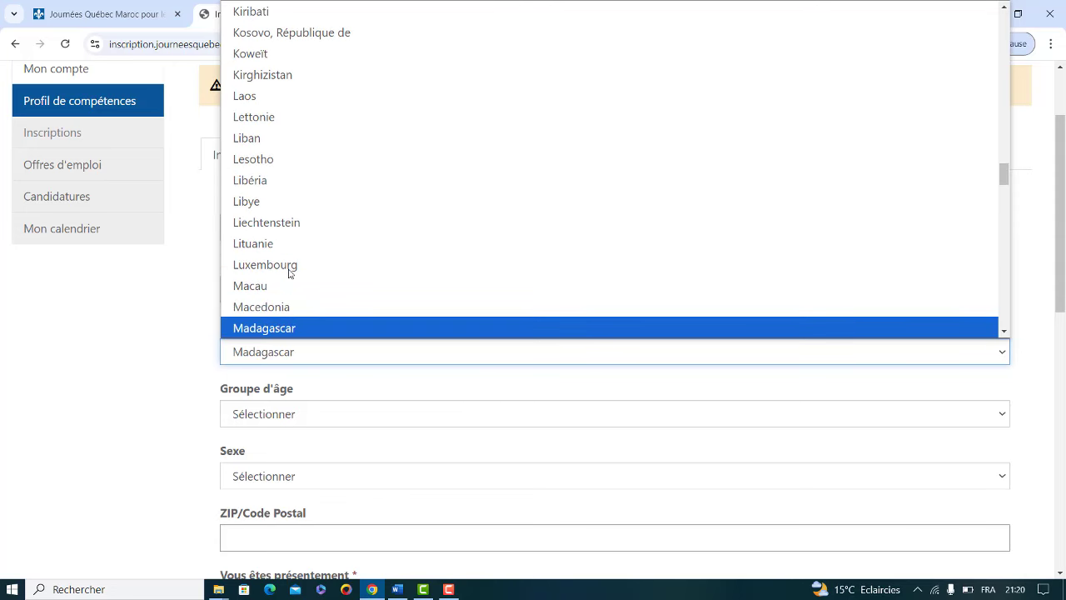
key(Down)
key(Down)
key(Down)
key(Down)
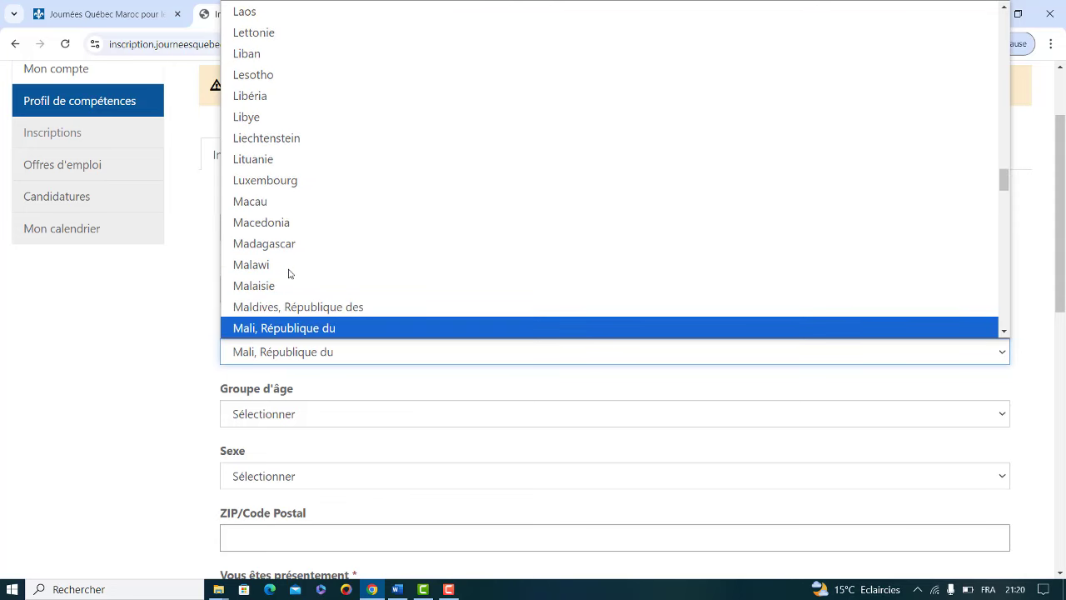
key(Down)
key(Down)
key(Down)
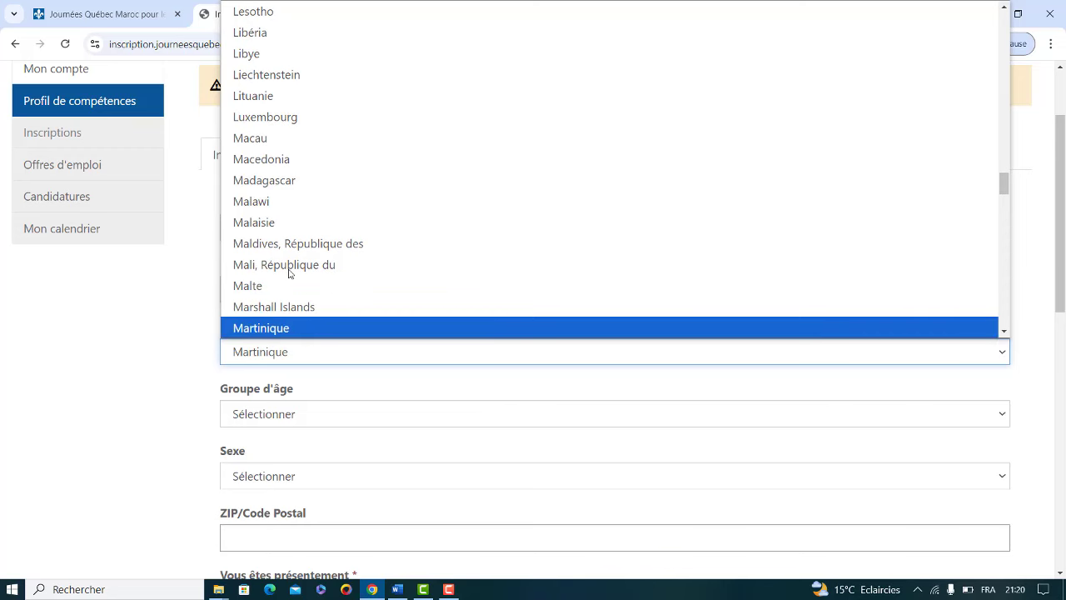
key(Down)
key(Down)
key(Down)
key(Down)
key(Down)
key(Down)
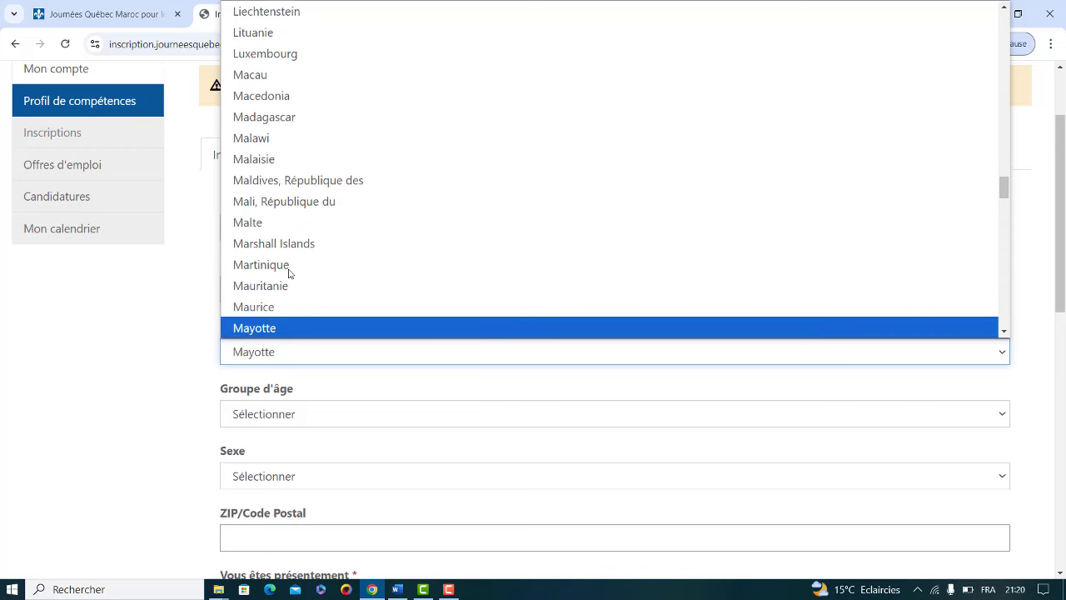
key(Down)
key(Down)
key(Down)
key(Down)
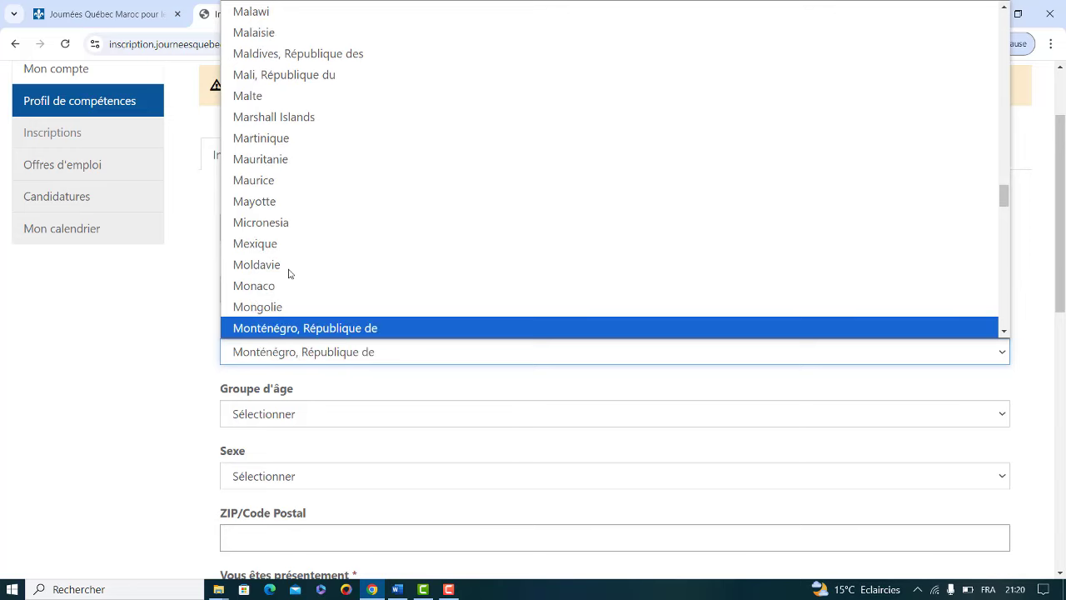
key(Up)
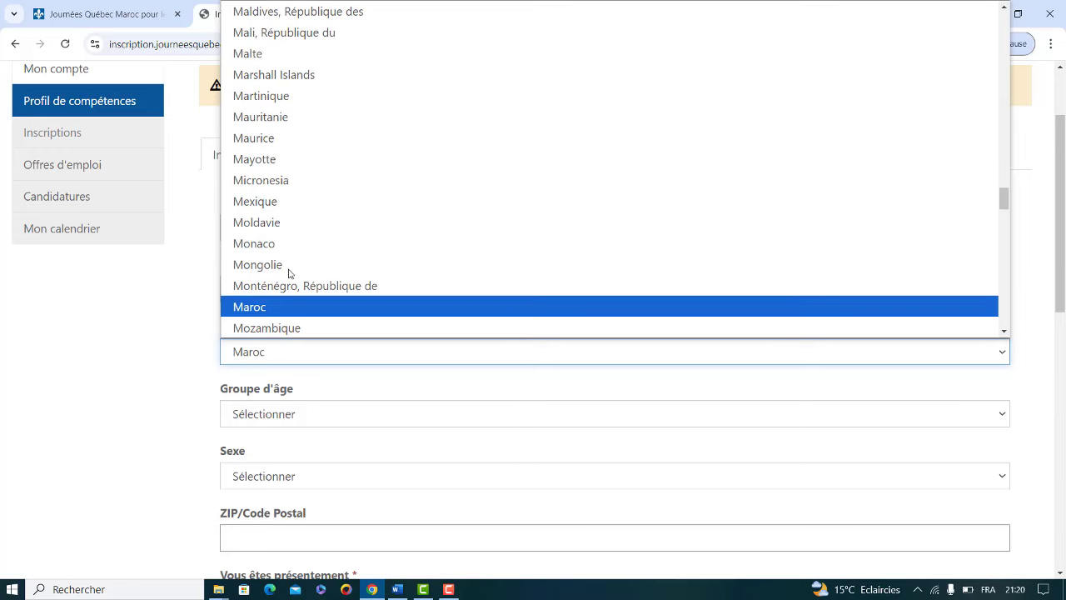
click(261, 307)
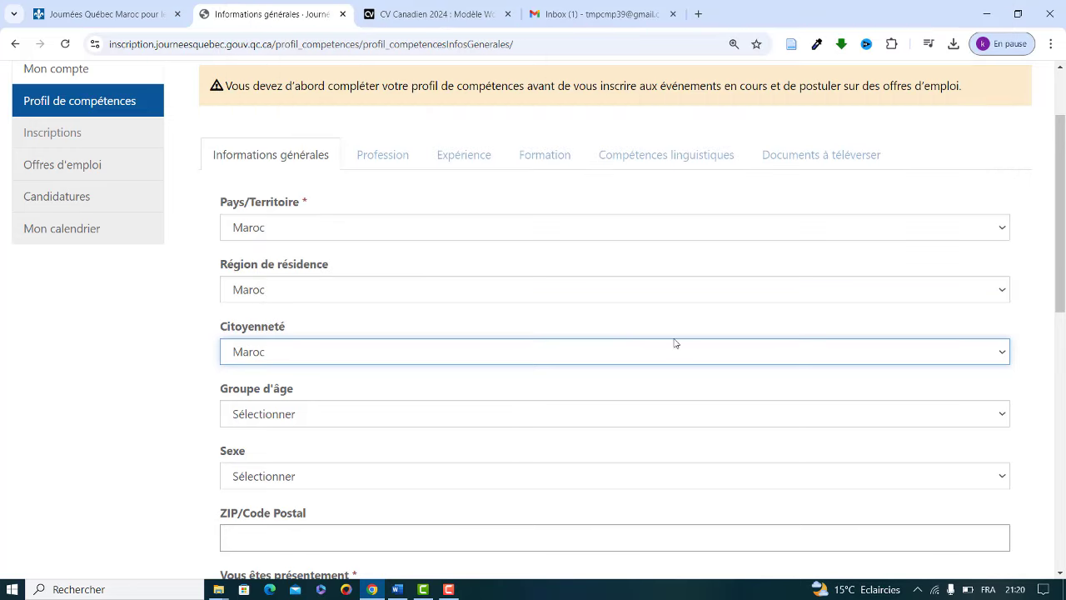
drag(1063, 275, 1058, 329)
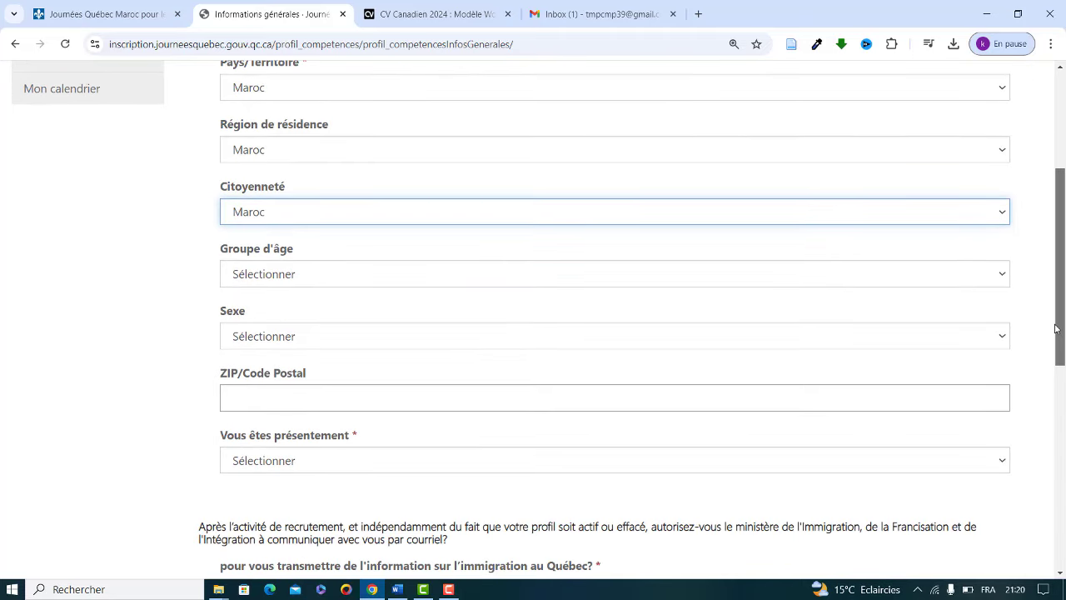
Step: Choose age group 25-34 and sex Féminin, enter the postal code, and set status to Demandeur d'emploi
click(485, 274)
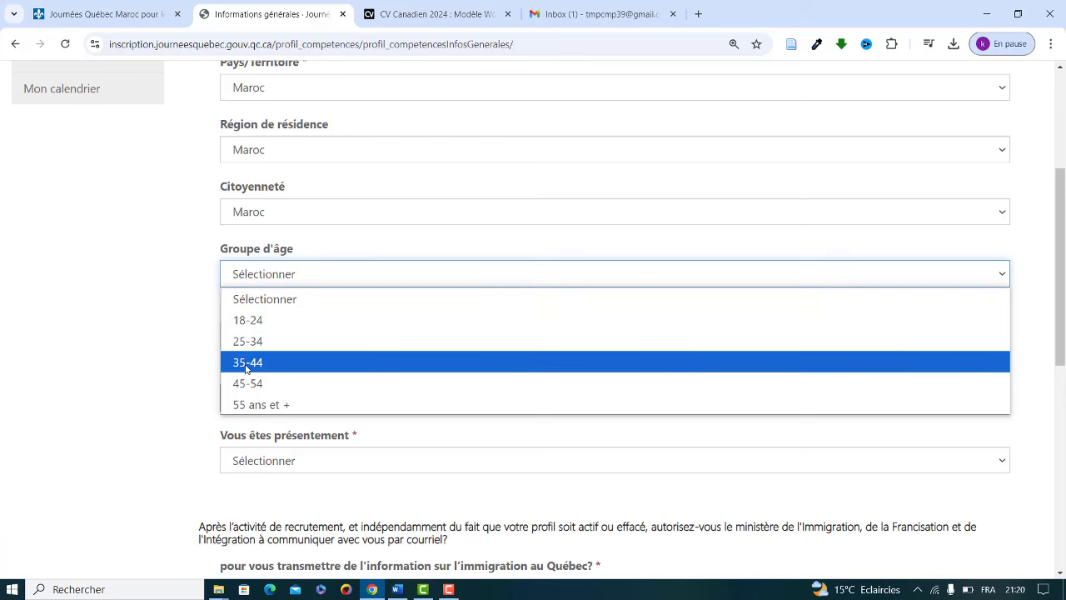
click(251, 341)
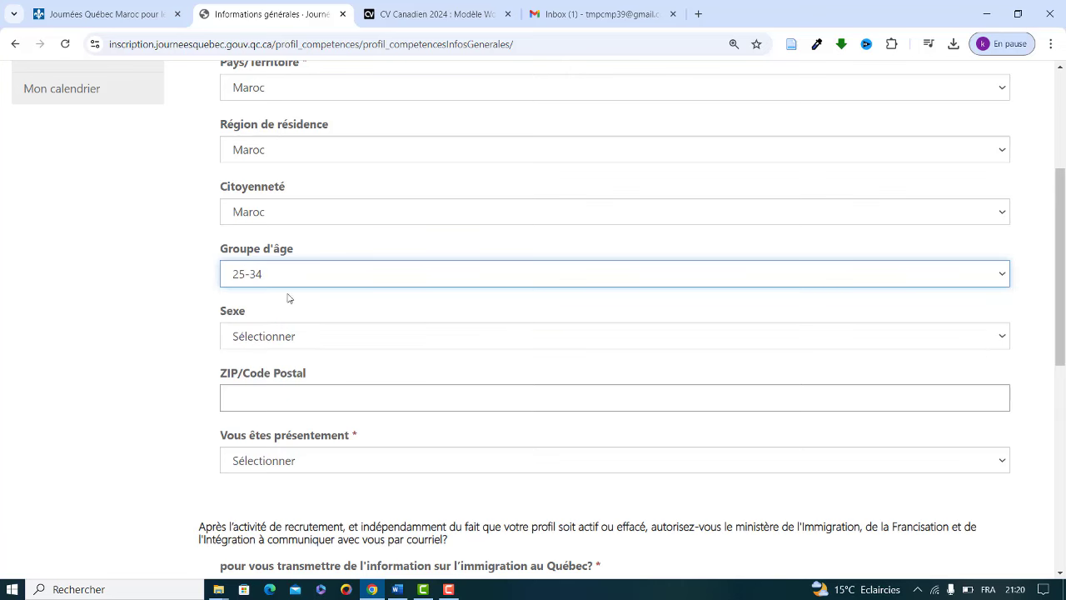
click(318, 341)
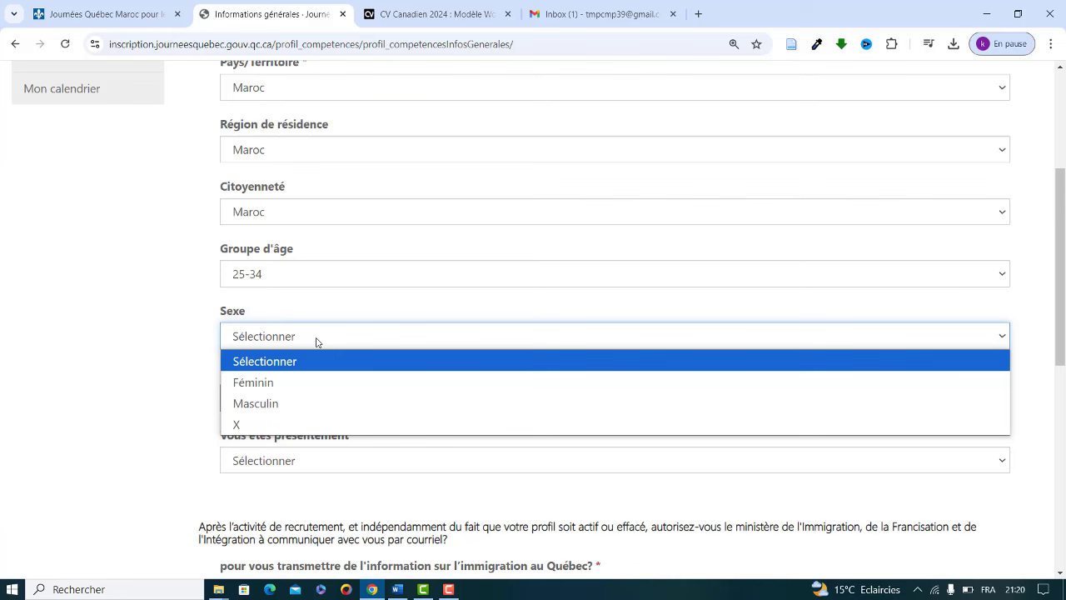
click(272, 384)
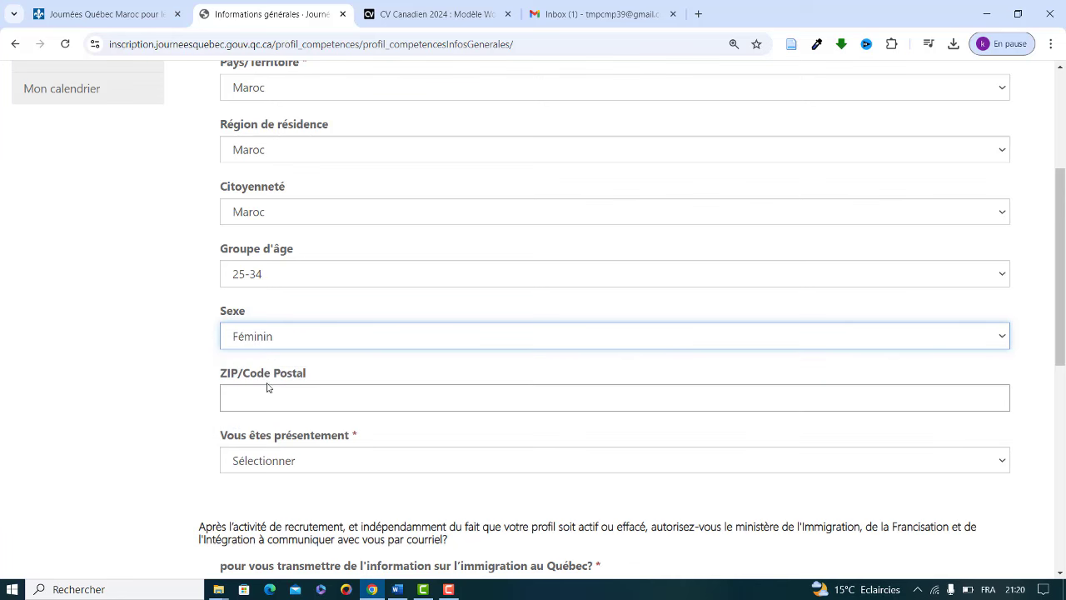
click(313, 400)
text(40)
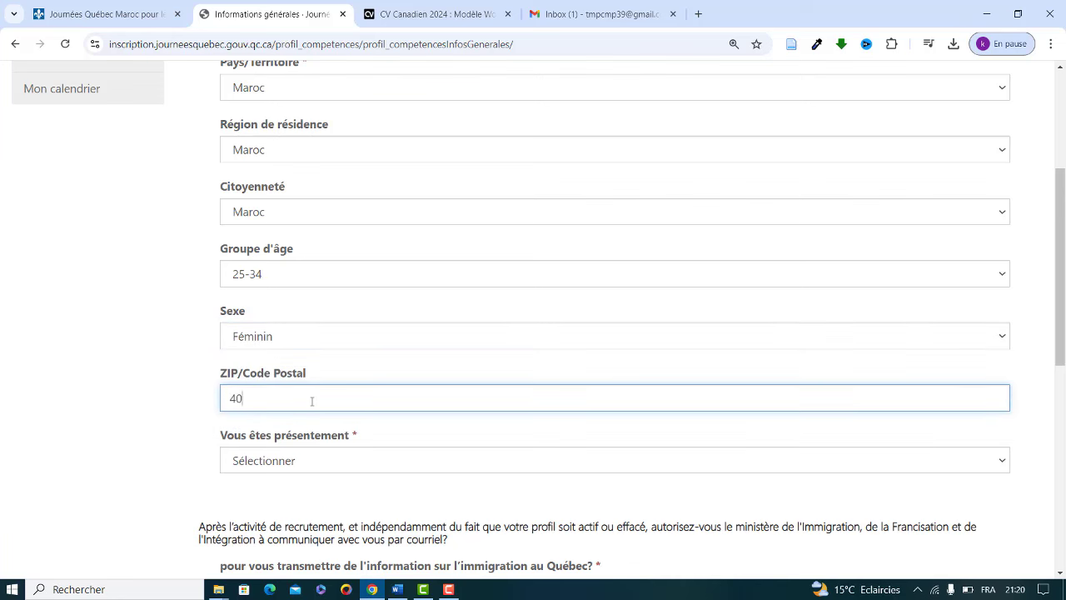
text(000)
click(381, 465)
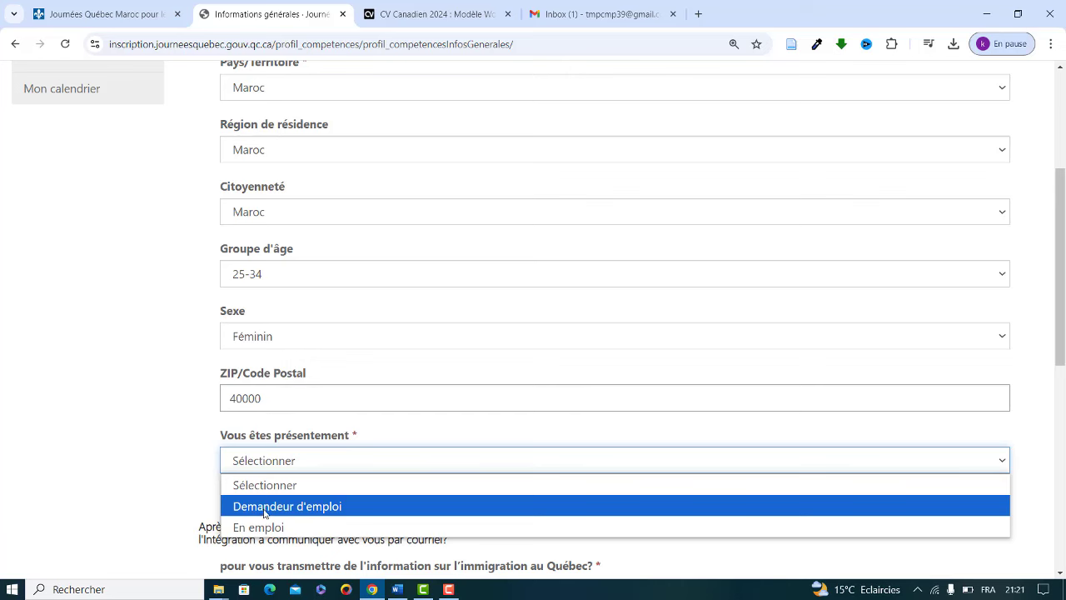
click(267, 507)
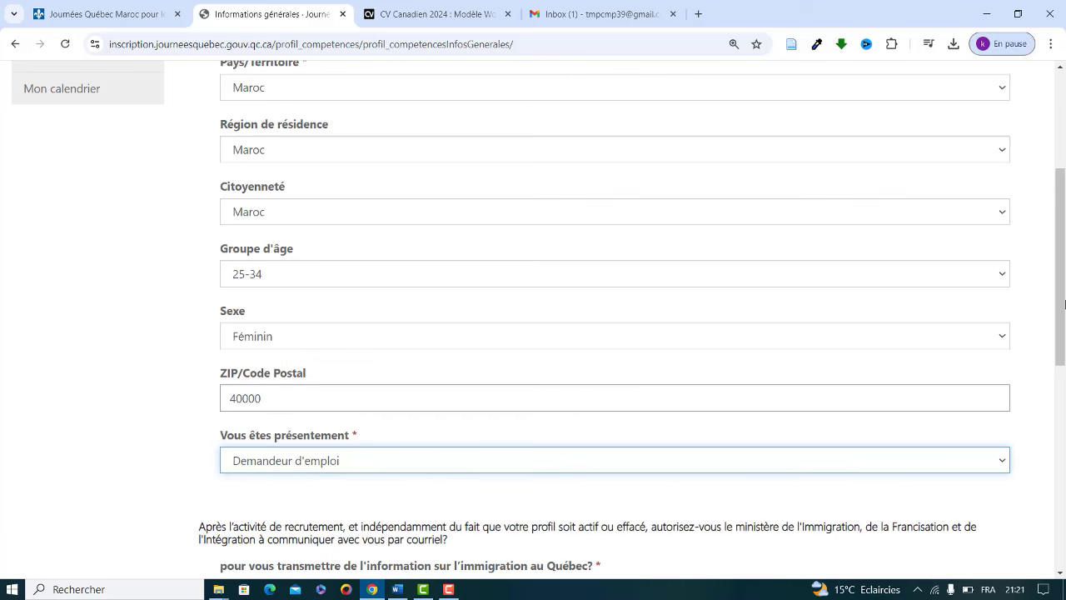
drag(1063, 304, 1062, 401)
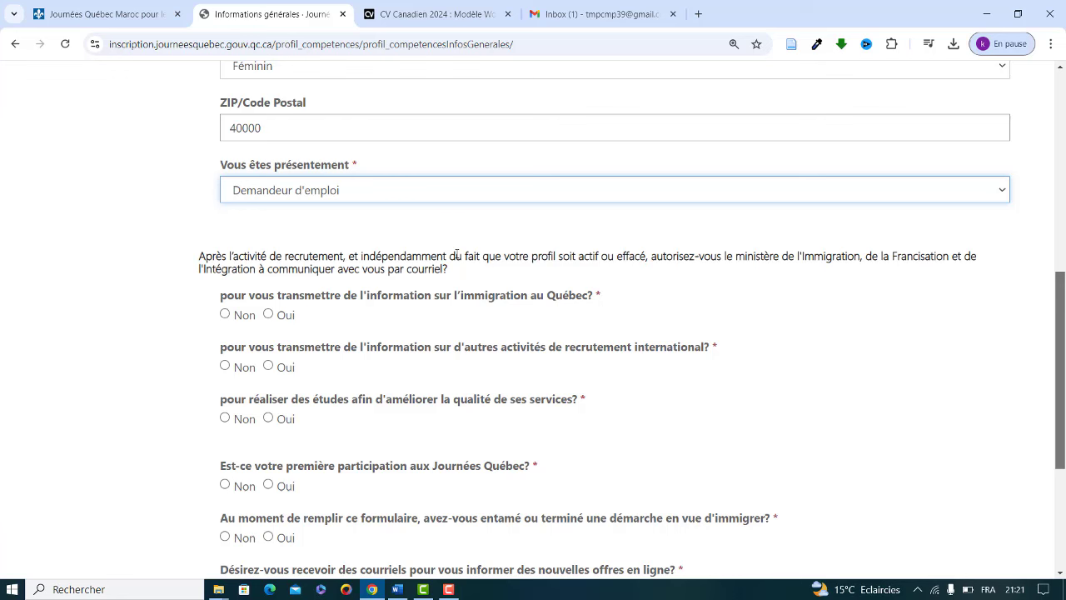
Step: Answer Oui to info, studies, first participation and e-mail offers, Non to prior immigration process, then save
click(270, 314)
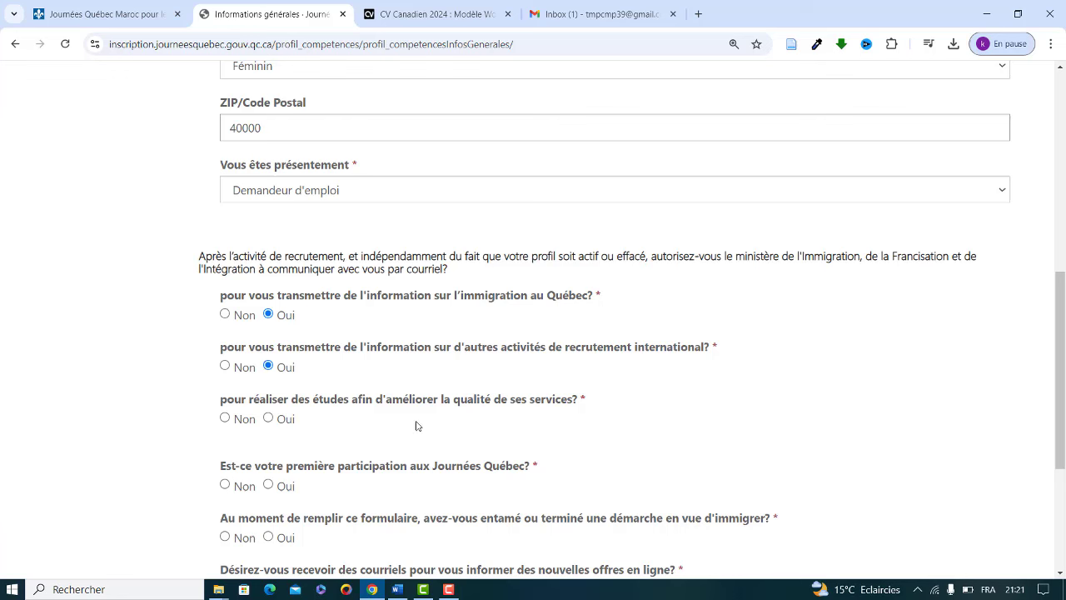
click(268, 418)
scroll(1062, 481, down, 1)
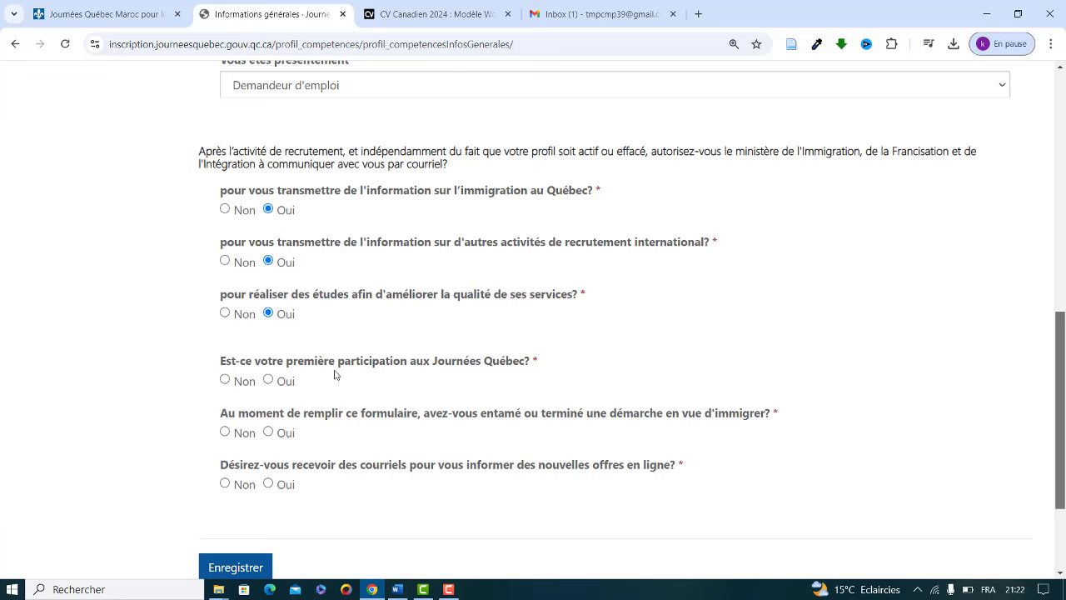
click(268, 378)
click(225, 431)
click(271, 484)
scroll(1062, 385, down, 1)
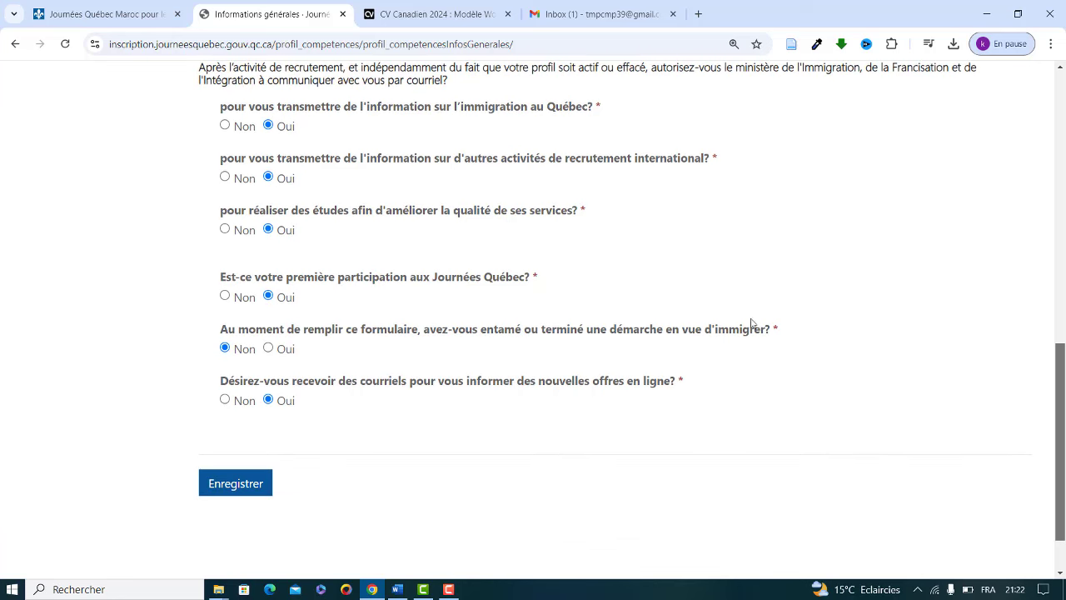
click(239, 484)
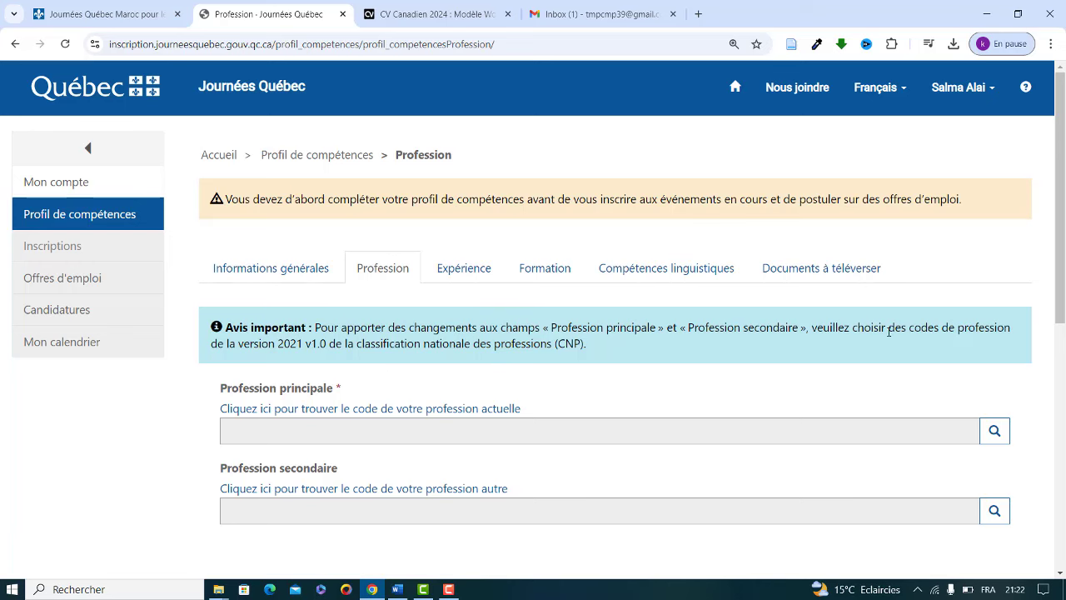
drag(1063, 190, 1059, 241)
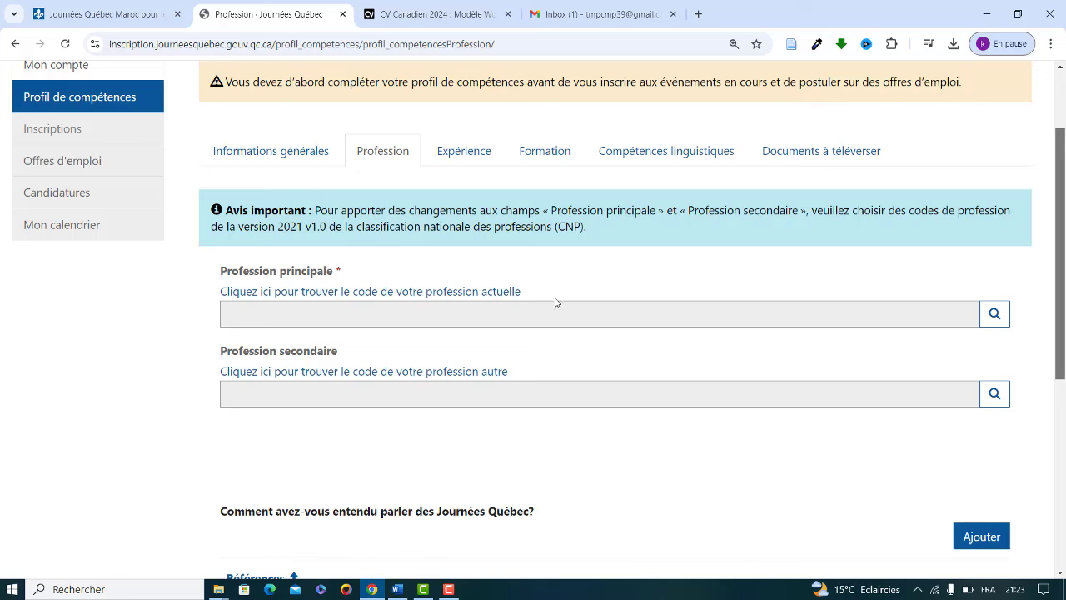
click(532, 313)
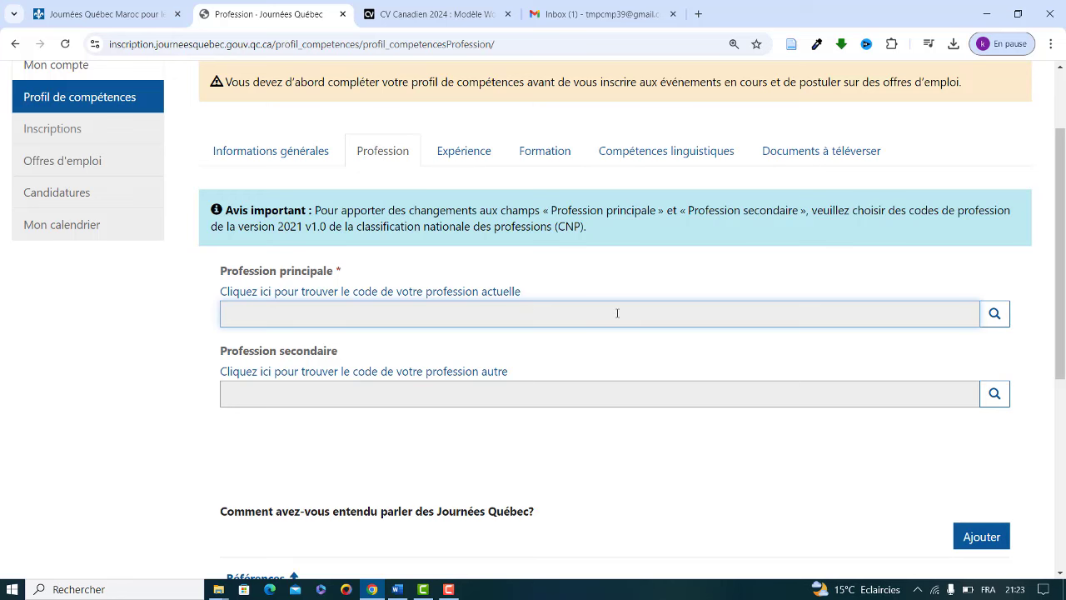
Step: Open the CNP profession list for the main profession and search for 'Gestion'
click(994, 315)
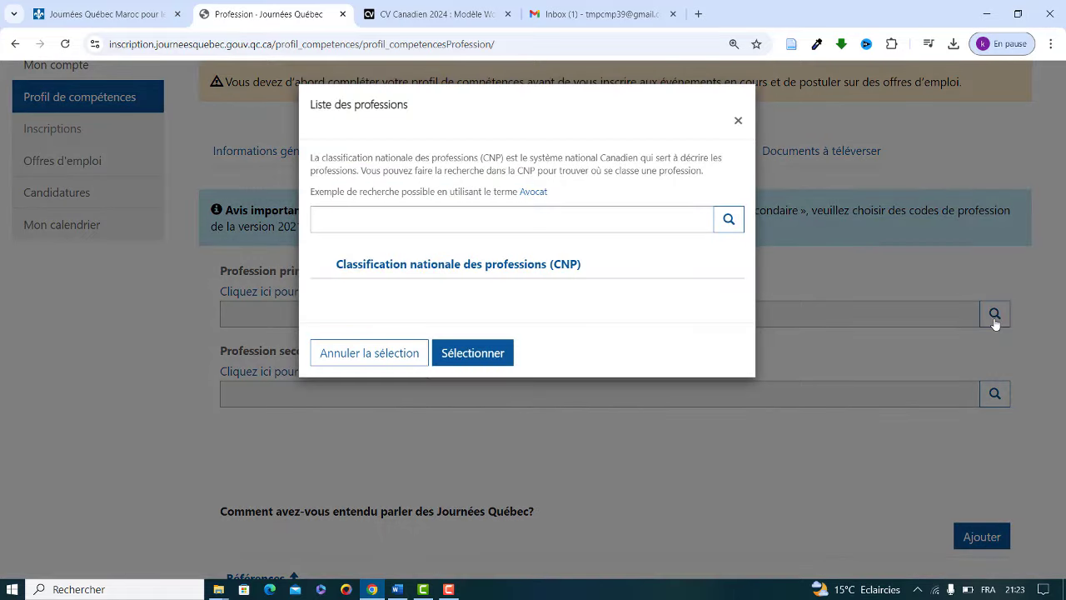
click(491, 216)
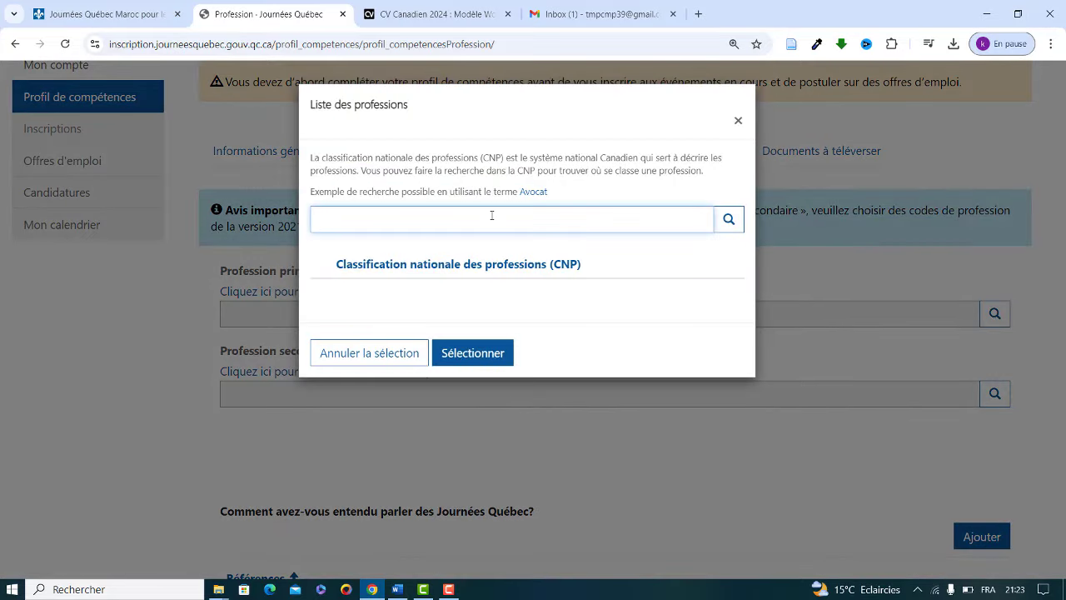
text(Gestion)
click(729, 220)
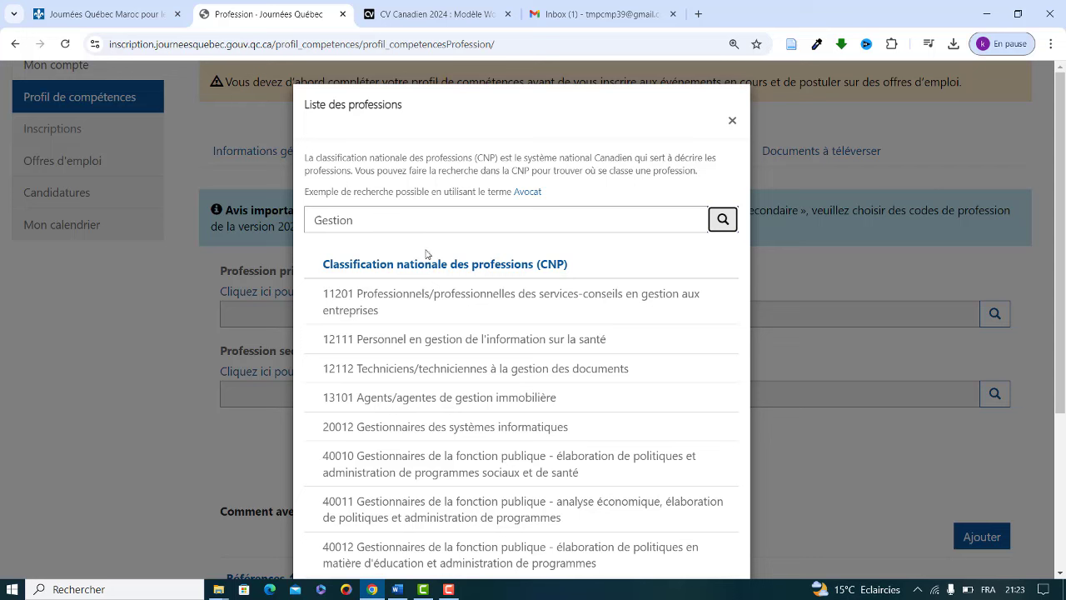
Step: Change the search to 'Développeur informatique', then narrow it to 'Développeur' to list developer occupations
click(416, 218)
key(BackSpace)
key(BackSpace)
key(BackSpace)
key(BackSpace)
key(BackSpace)
key(BackSpace)
key(BackSpace)
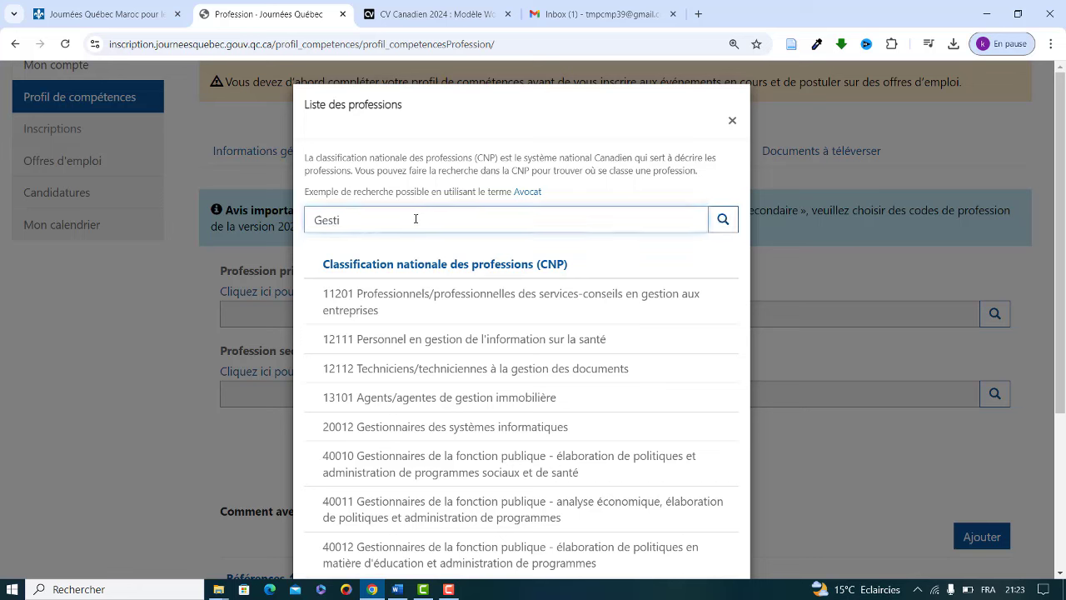
text(Dé)
text(veloppeur infor)
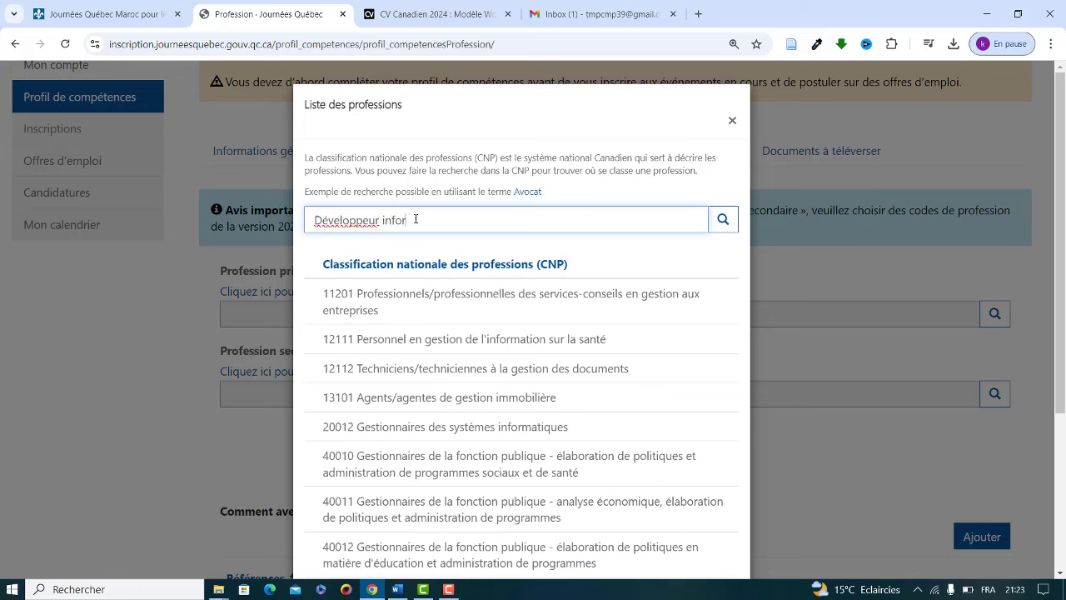
text(matique)
click(721, 219)
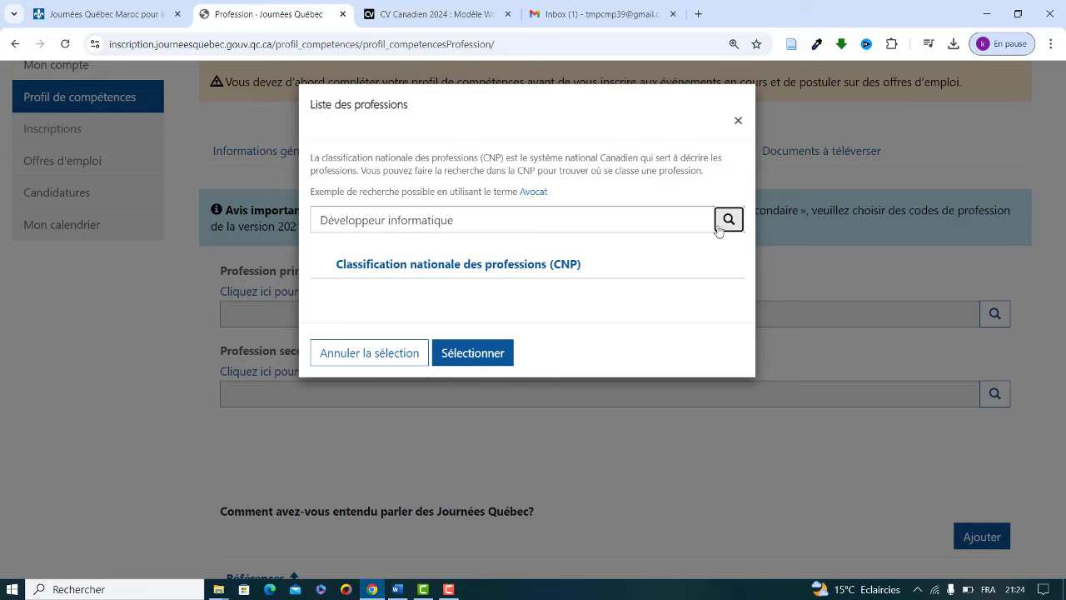
click(504, 226)
key(BackSpace)
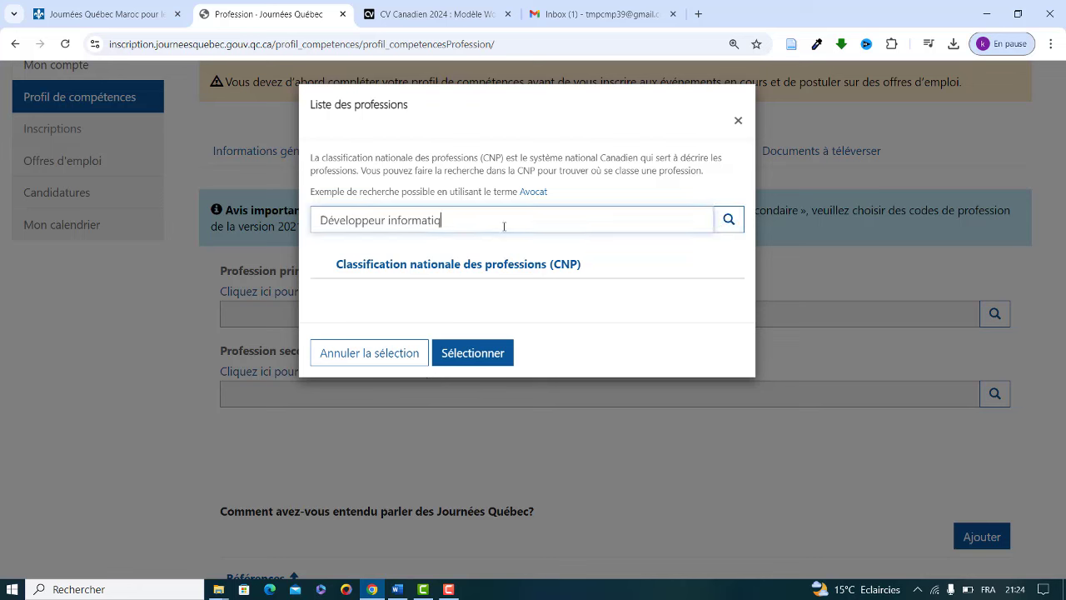
key(BackSpace)
key(BackSpace)
key(BackSpace)
key(BackSpace)
key(BackSpace)
key(BackSpace)
key(BackSpace)
key(BackSpace)
key(BackSpace)
key(BackSpace)
key(BackSpace)
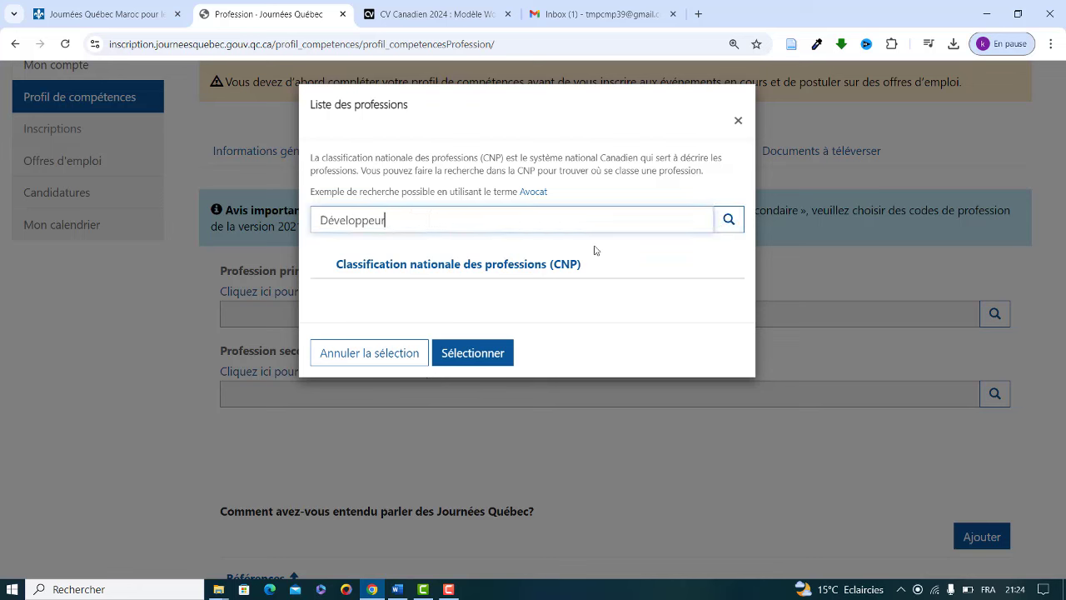
click(728, 220)
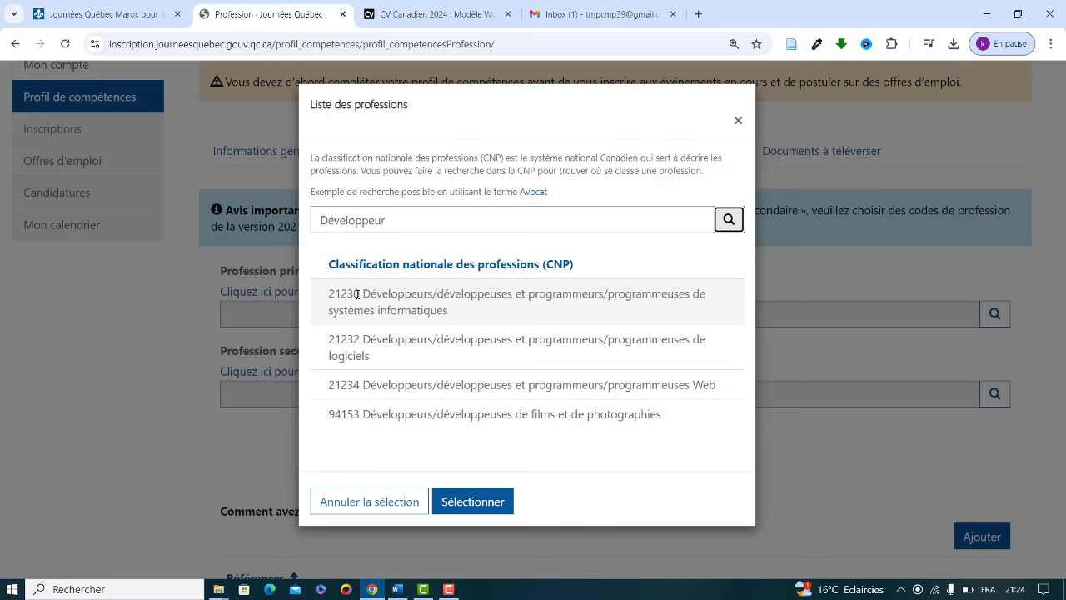
drag(359, 294, 330, 294)
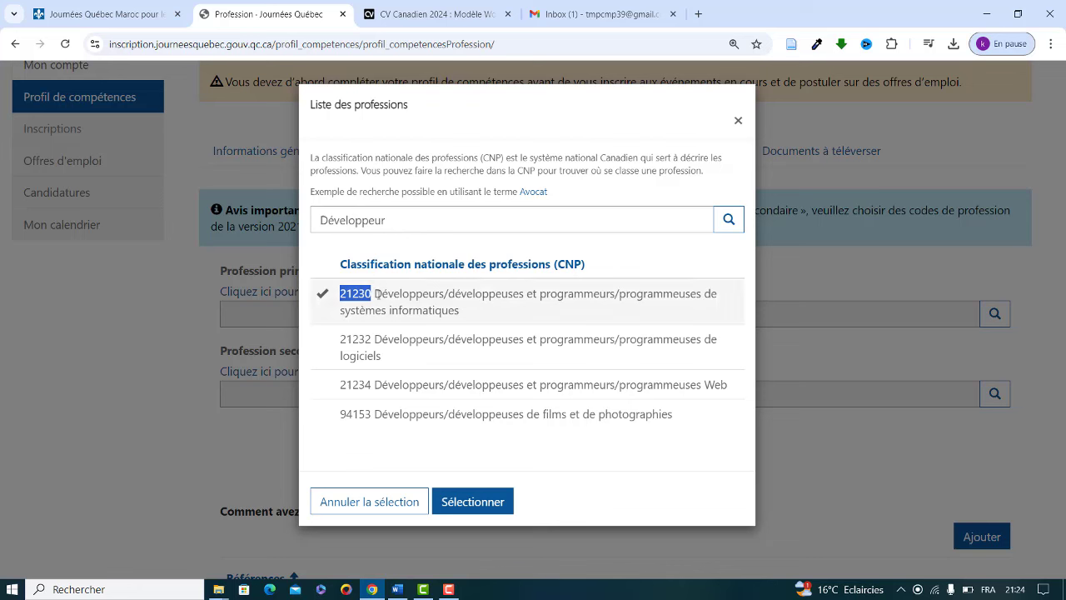
Step: Replace the search with 'Gestion' and select 11201 business management consulting professionals as main profession
click(396, 223)
key(BackSpace)
key(BackSpace)
key(BackSpace)
key(BackSpace)
key(BackSpace)
key(BackSpace)
key(BackSpace)
key(BackSpace)
key(BackSpace)
key(BackSpace)
key(BackSpace)
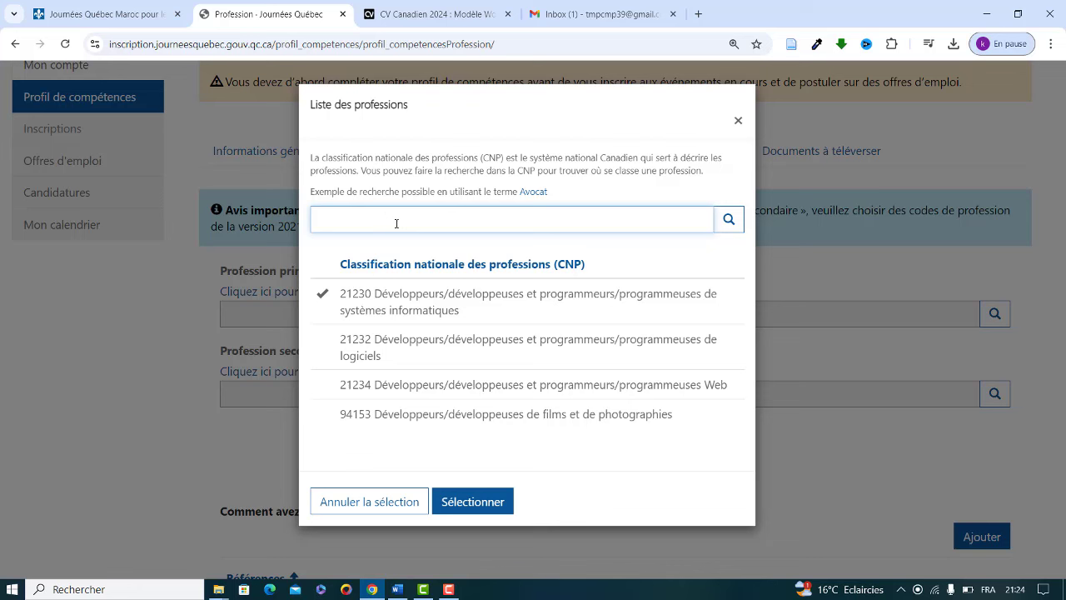
text(Gestion)
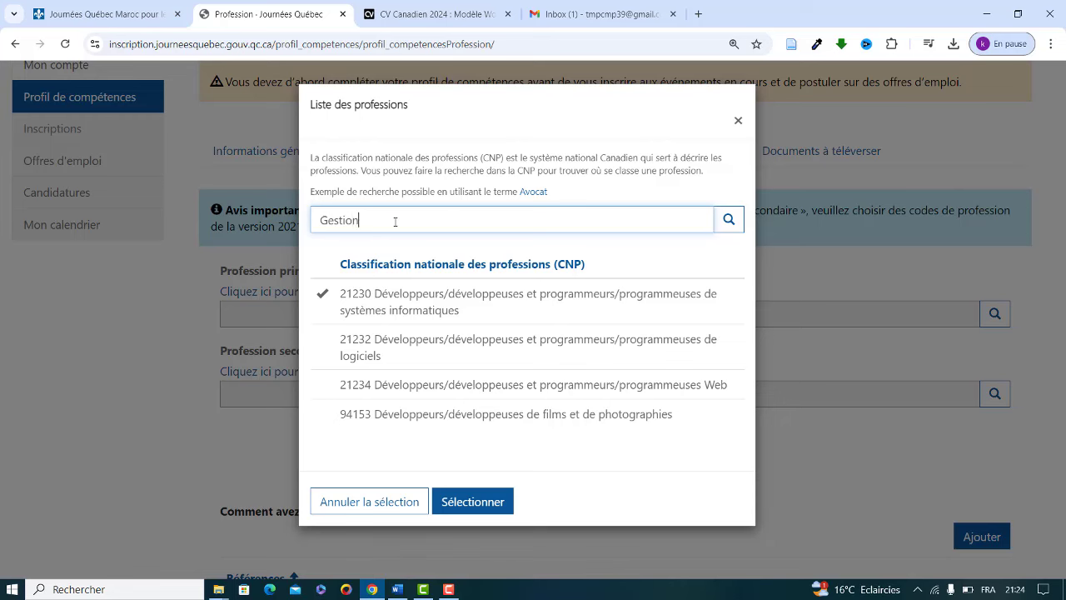
click(729, 223)
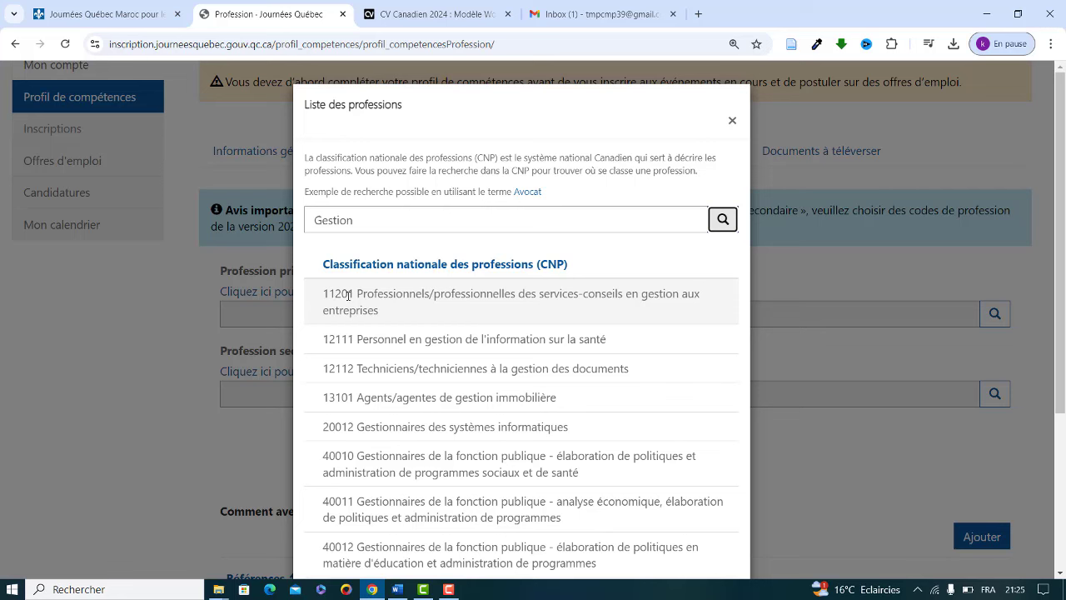
click(348, 294)
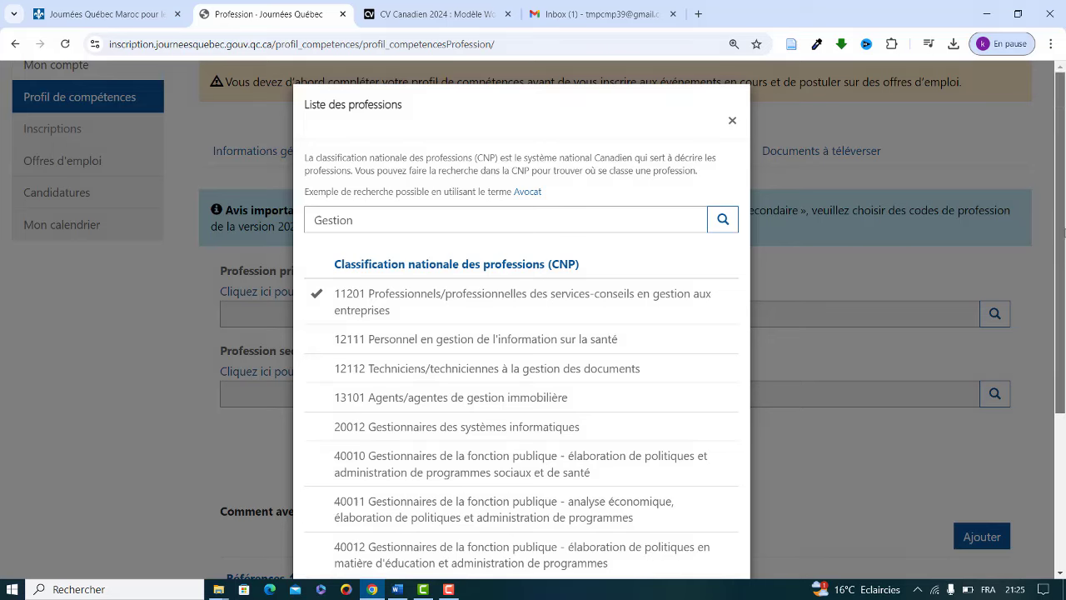
drag(1063, 233, 1055, 390)
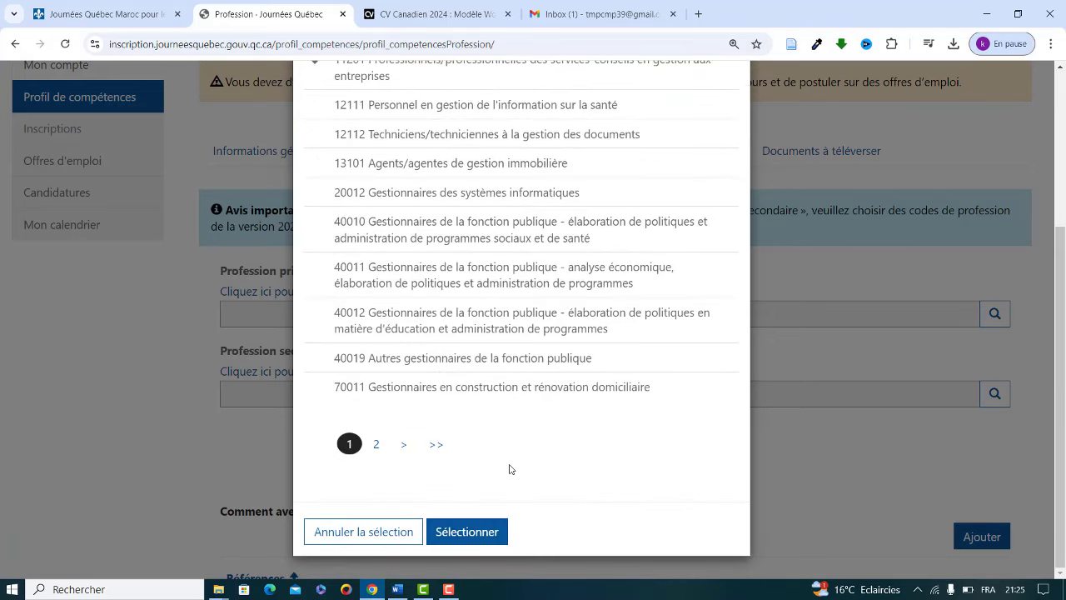
click(454, 532)
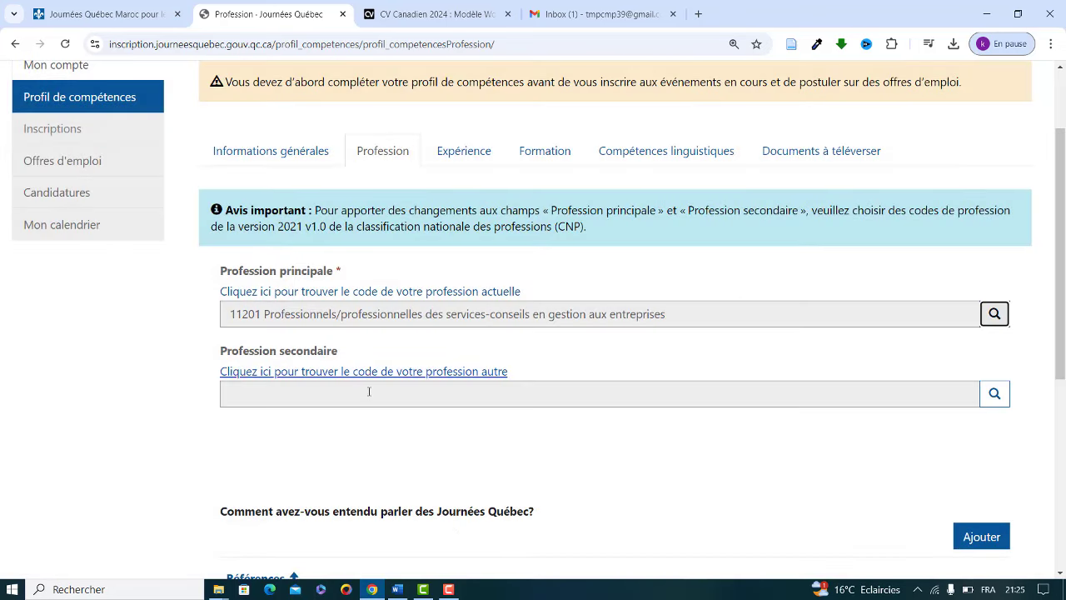
Step: Search 'Gestionnaire' and choose 20012 Gestionnaires des systèmes informatiques as the secondary profession
click(994, 395)
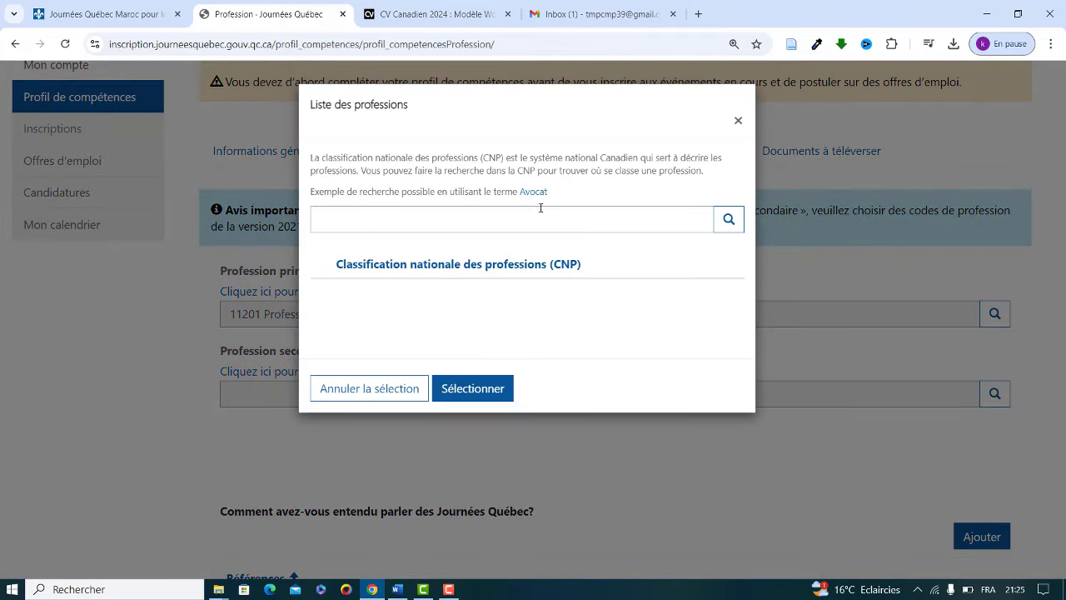
click(481, 231)
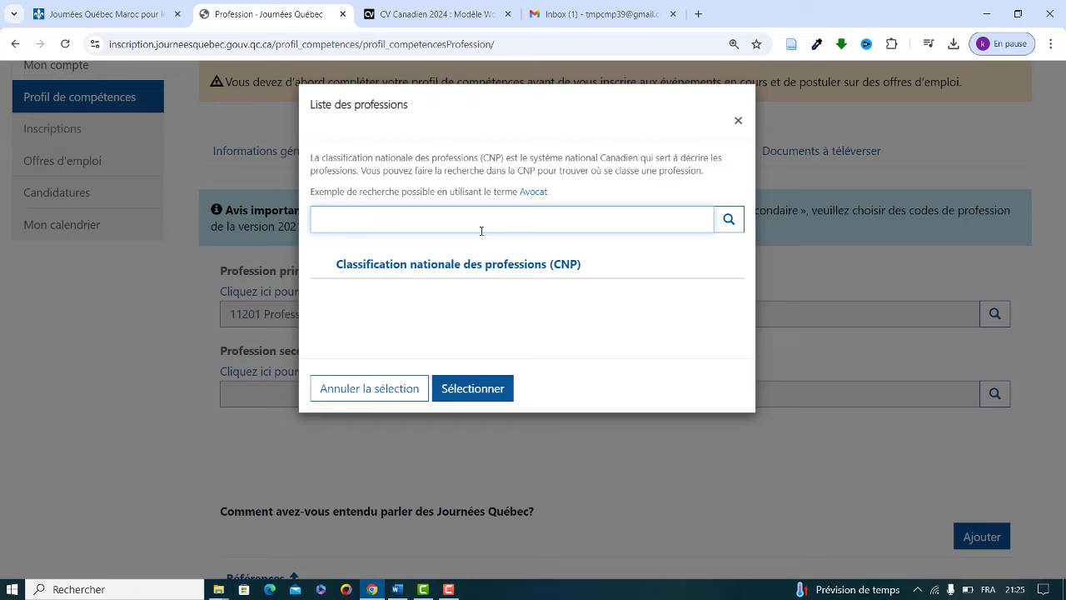
text(Gestionnaire)
click(736, 222)
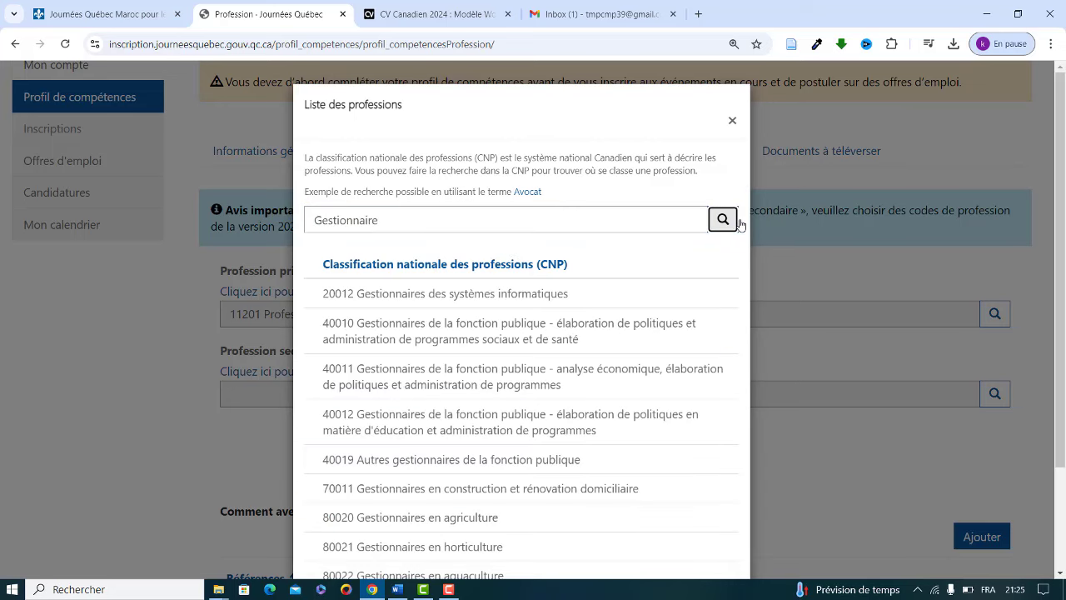
click(392, 293)
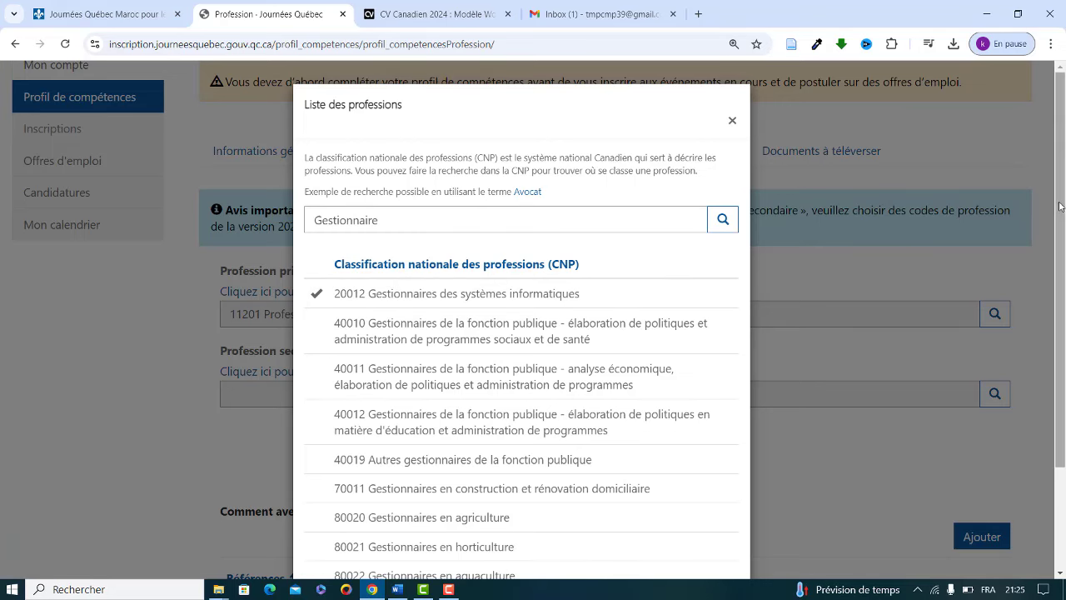
drag(1058, 203, 1063, 326)
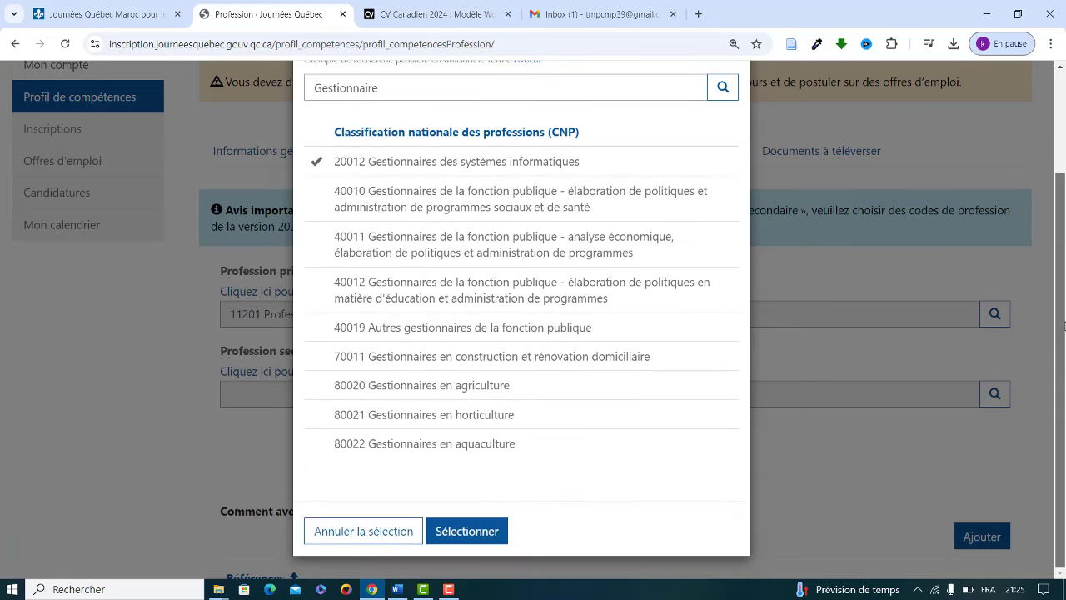
click(471, 531)
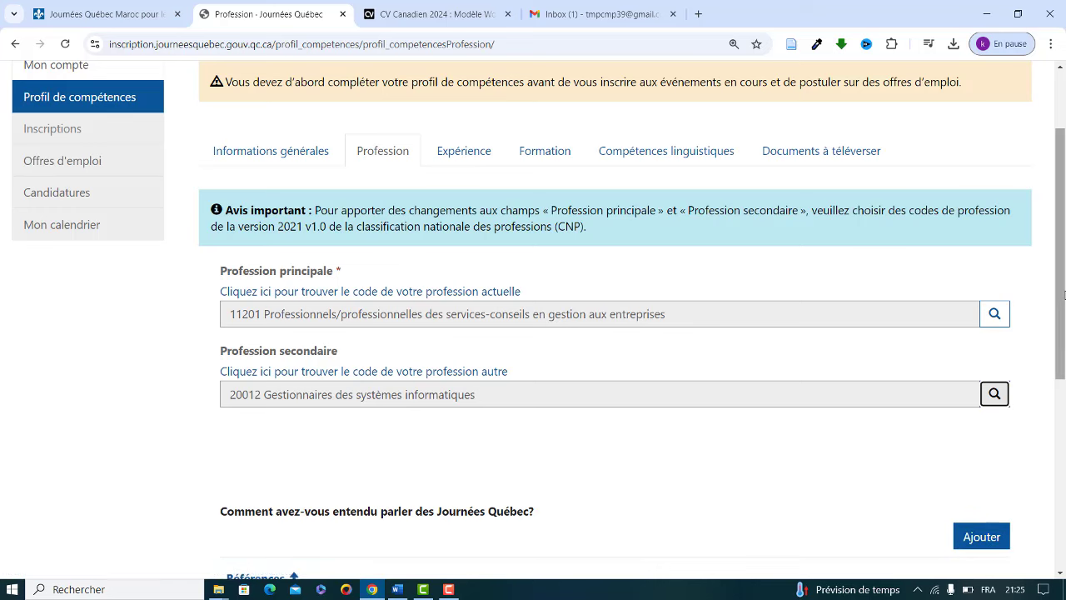
drag(1057, 297, 1063, 408)
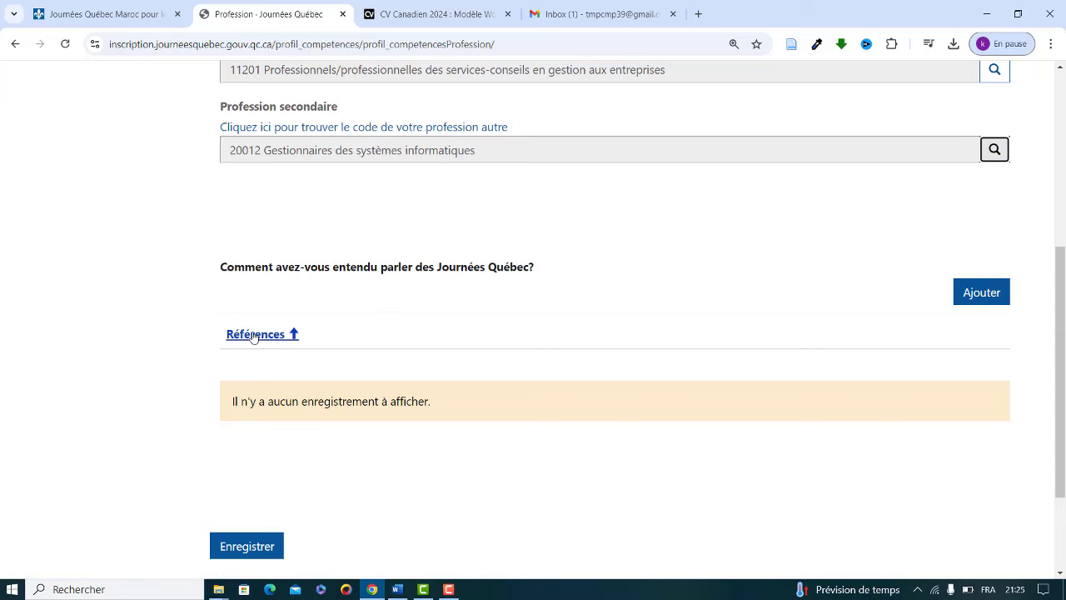
Step: Add a referral source set to Publicités Web ou Reportages and save it
click(983, 293)
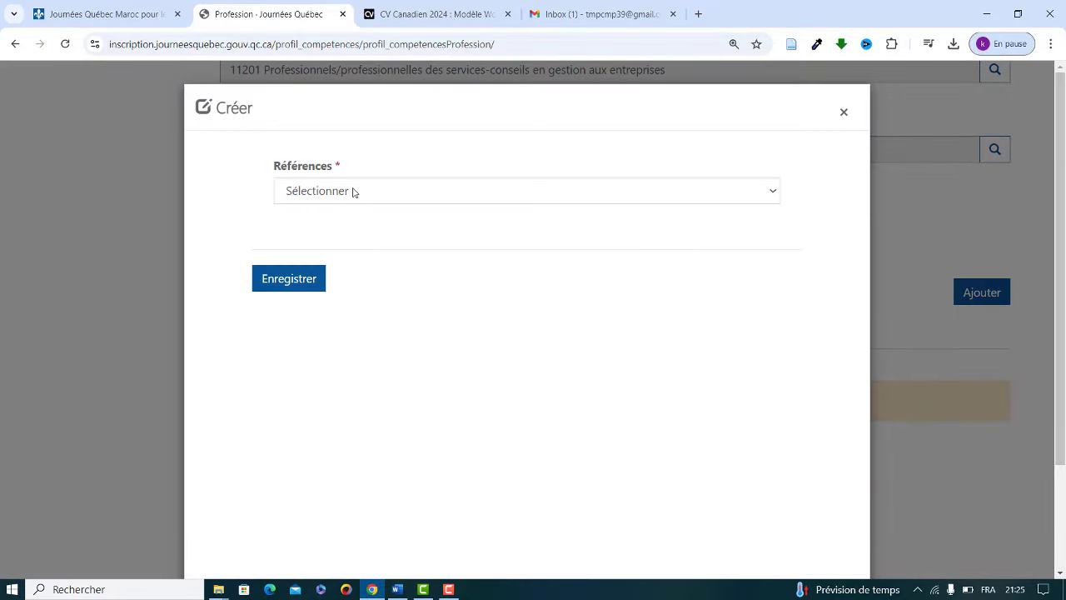
click(353, 192)
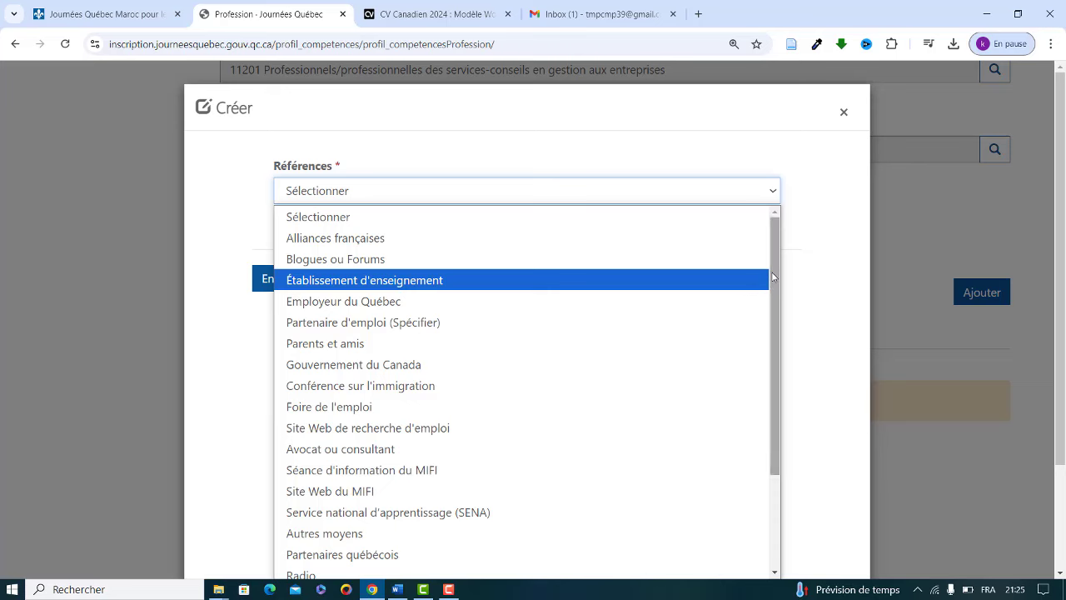
drag(773, 277, 784, 451)
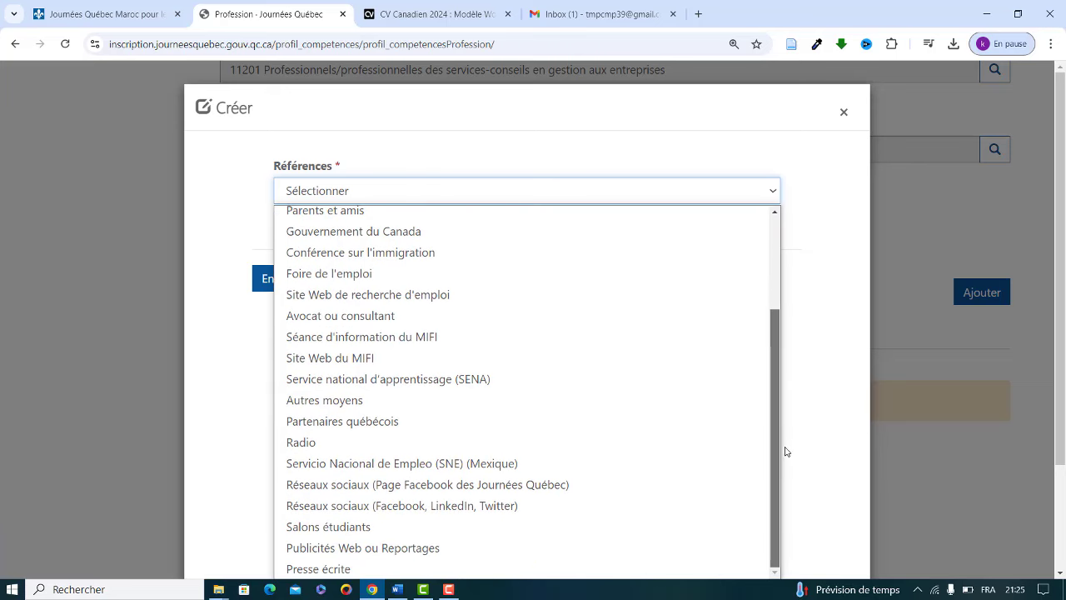
click(325, 547)
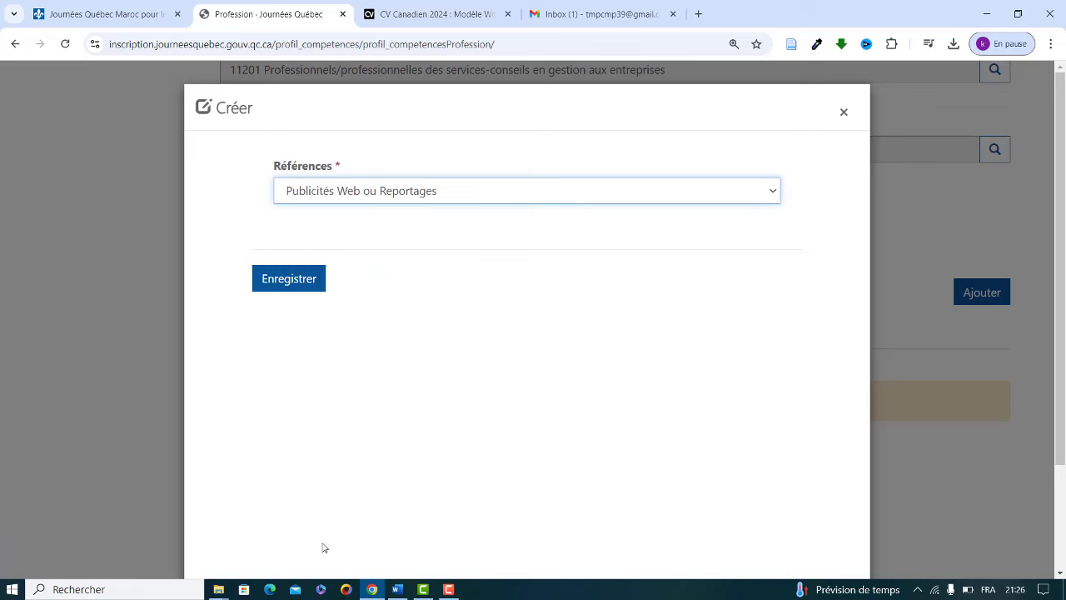
click(283, 280)
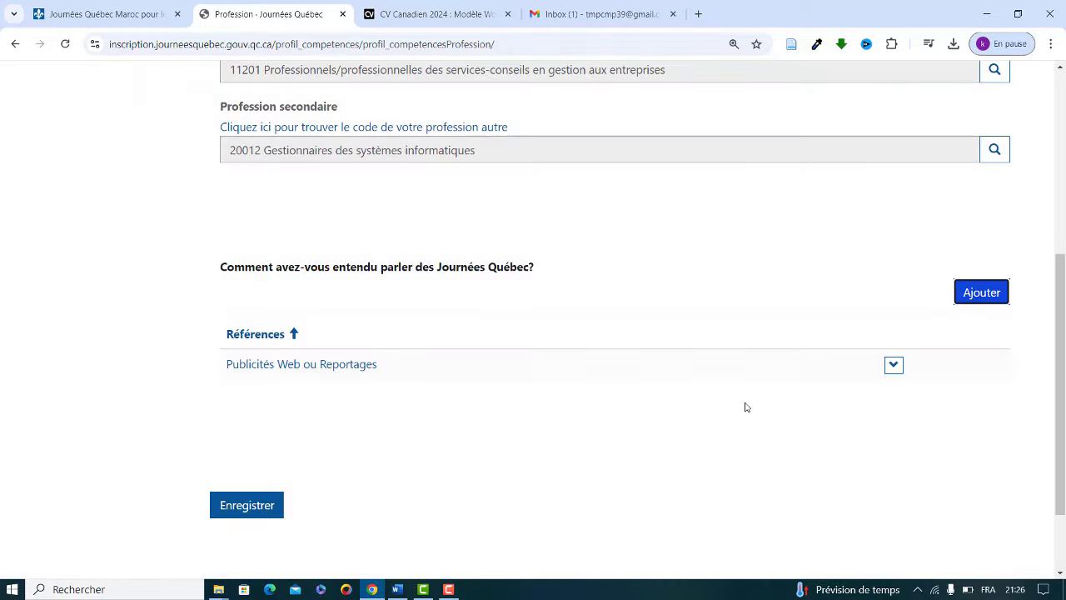
Step: Save the Profession page, then enter 3 as the years of experience
click(244, 508)
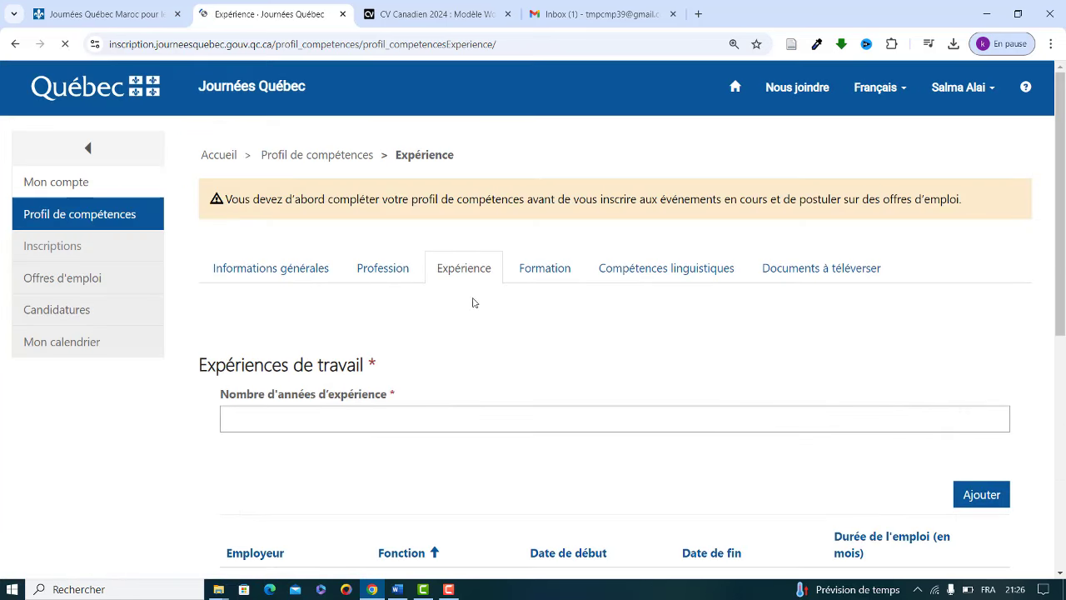
drag(1063, 176, 1060, 254)
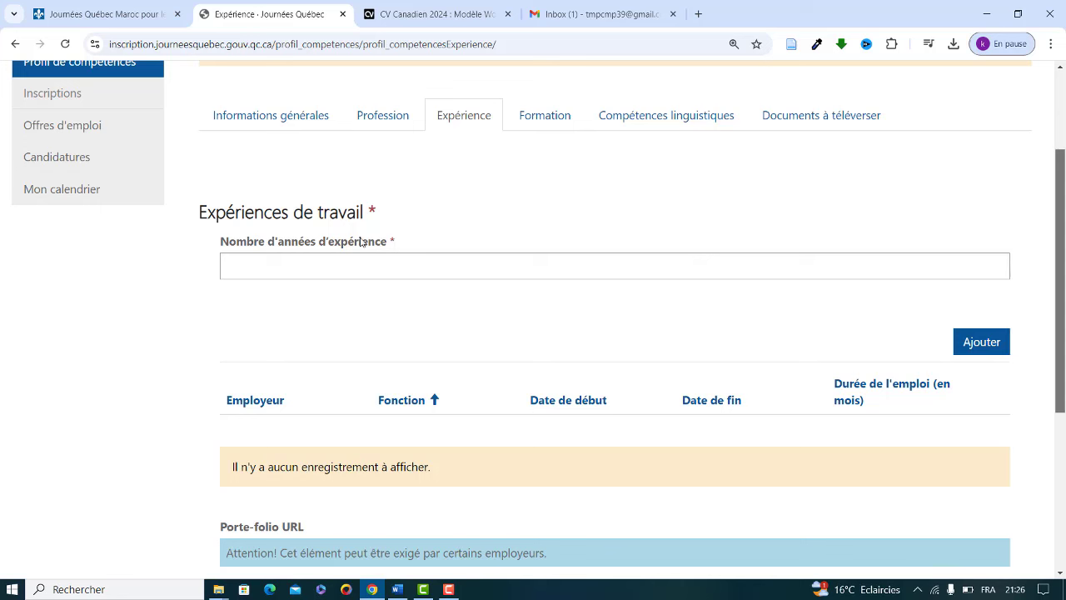
click(265, 268)
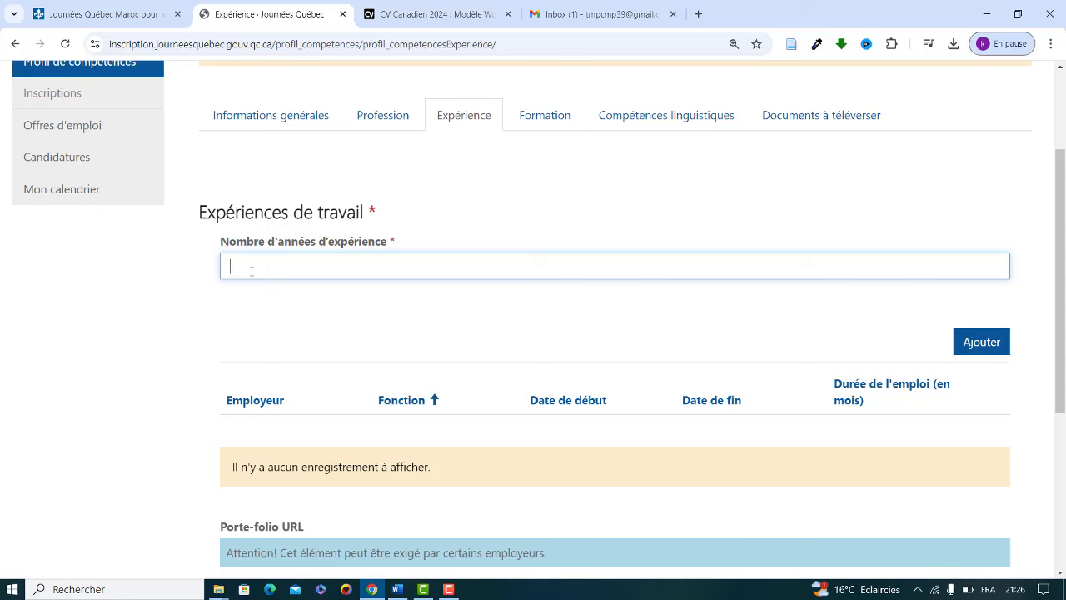
text(3)
Step: Add a work experience with employer 'Mi' and function 'Gestionnaire des affaire financières'
click(970, 346)
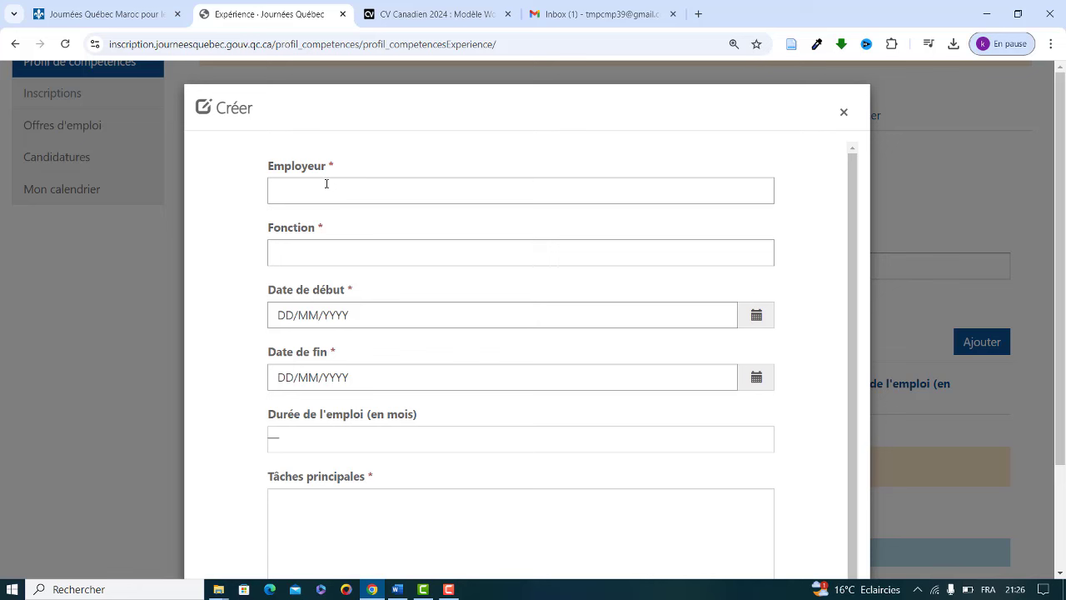
click(326, 183)
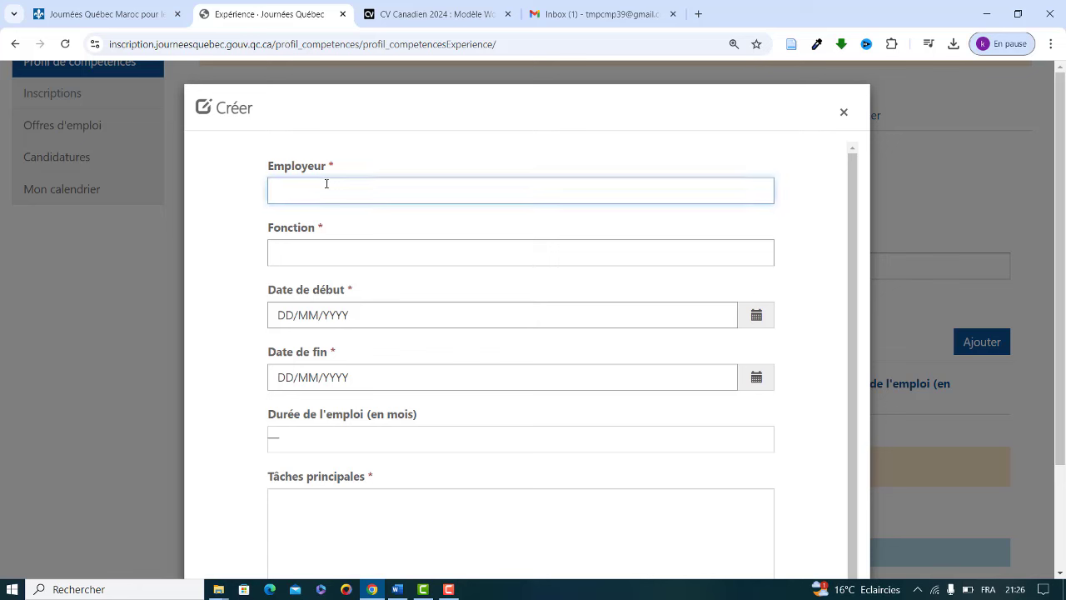
text(Mi)
click(307, 250)
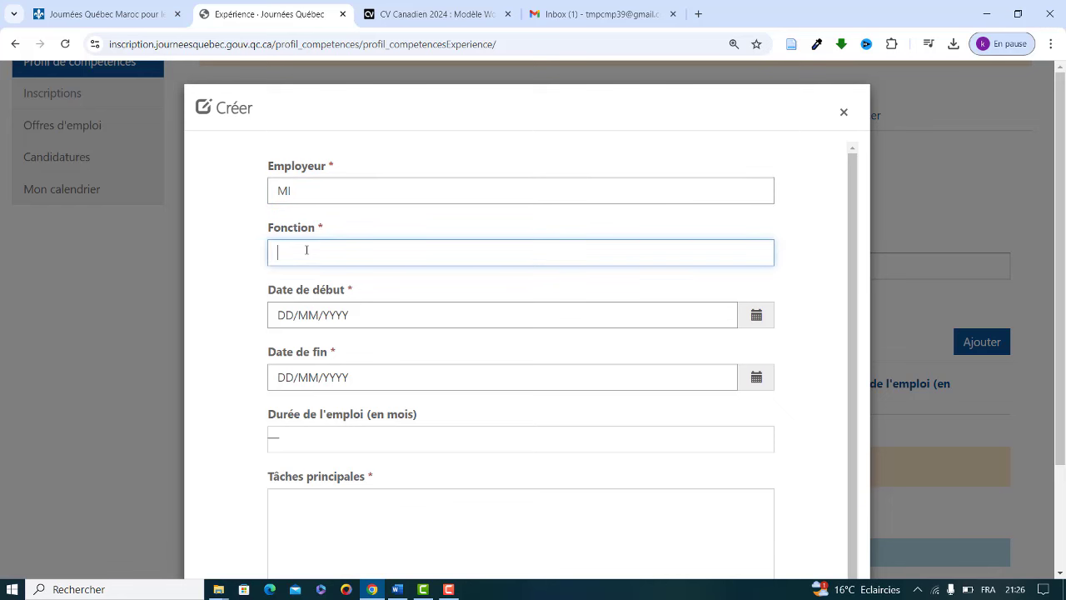
text(Gestionnaire des affaire)
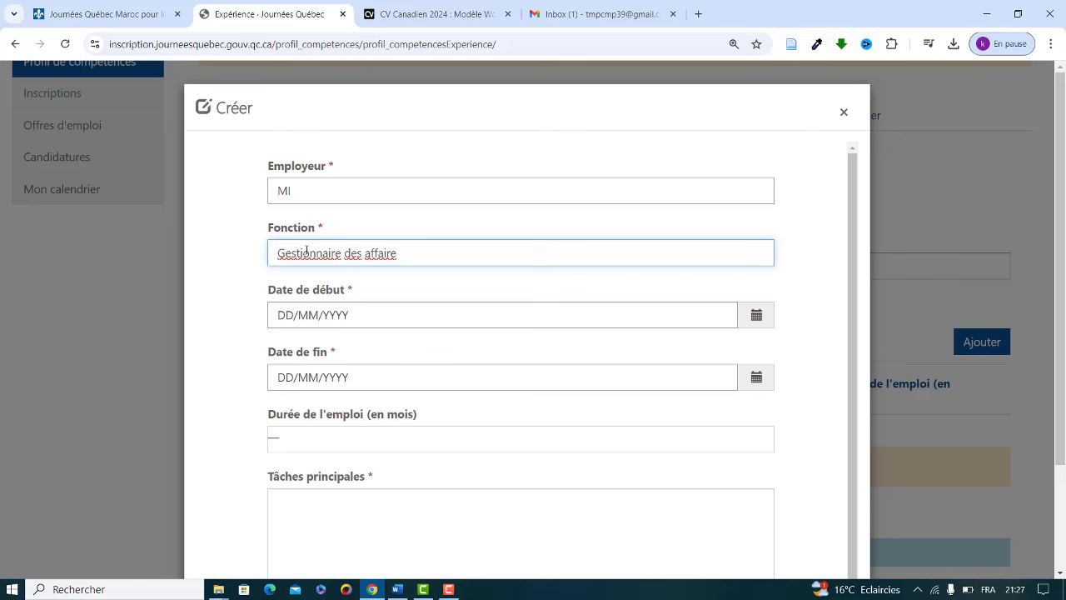
text(financi)
text(ere)
key(BackSpace)
key(BackSpace)
text(ères)
Step: Set the MI job's start date to 10/10/2016
click(756, 315)
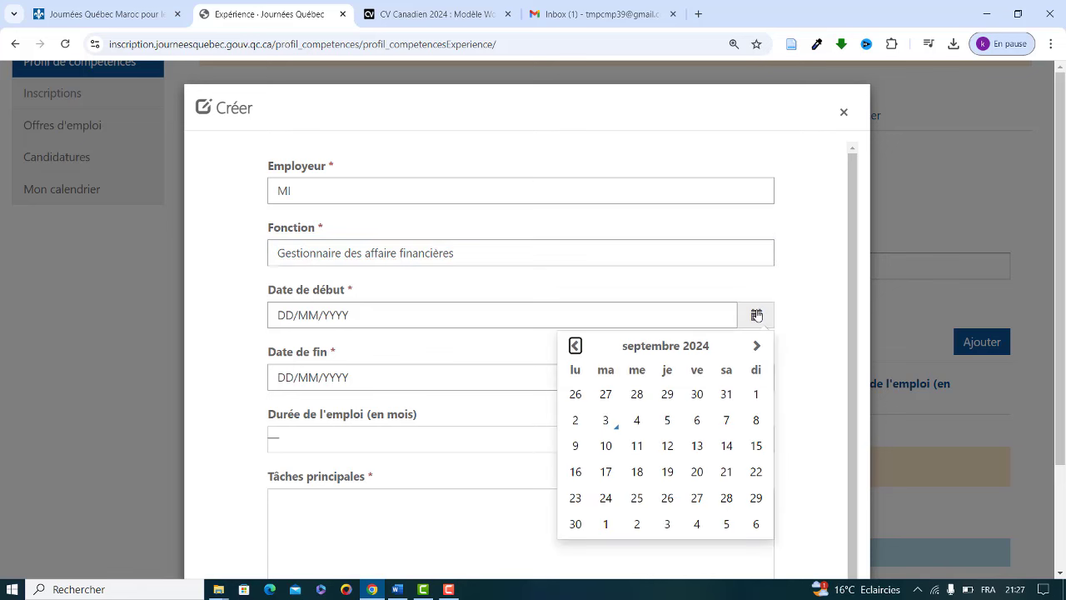
click(578, 345)
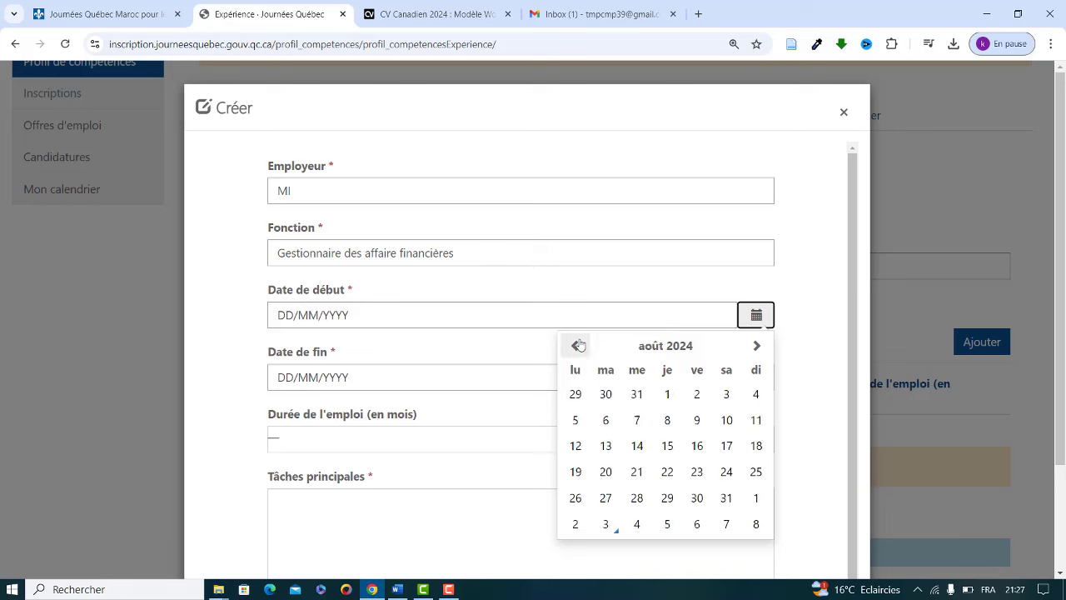
click(578, 345)
click(578, 344)
click(578, 345)
click(578, 345)
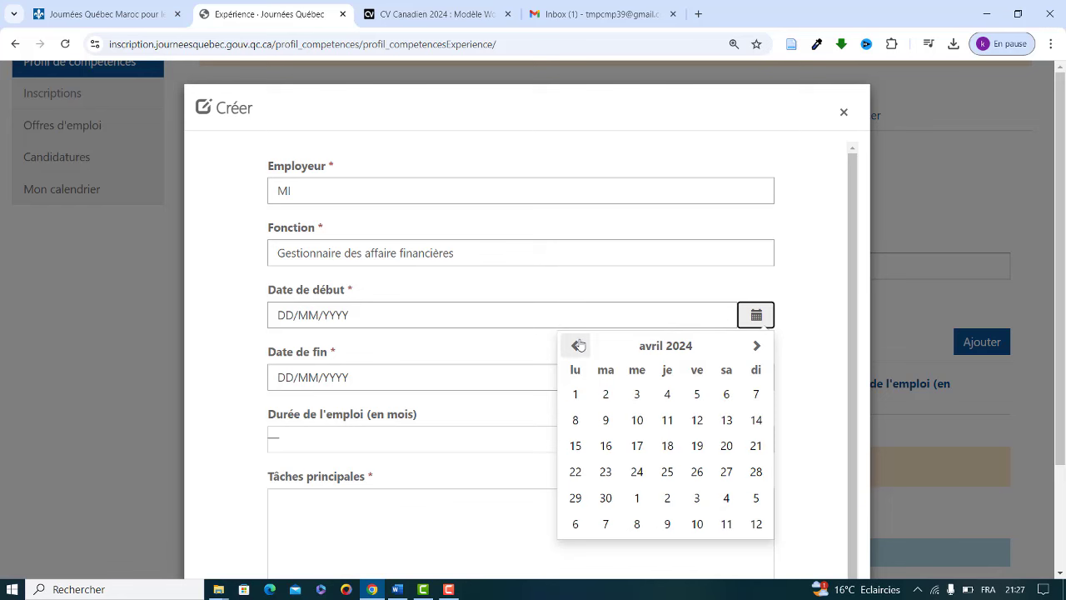
click(635, 394)
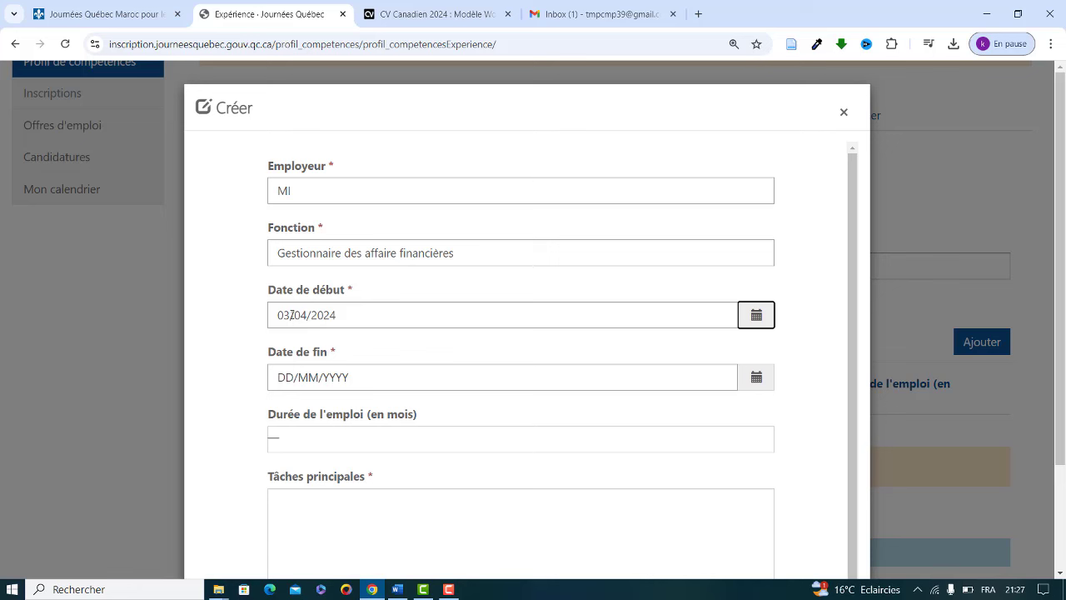
drag(290, 314, 278, 315)
text(10)
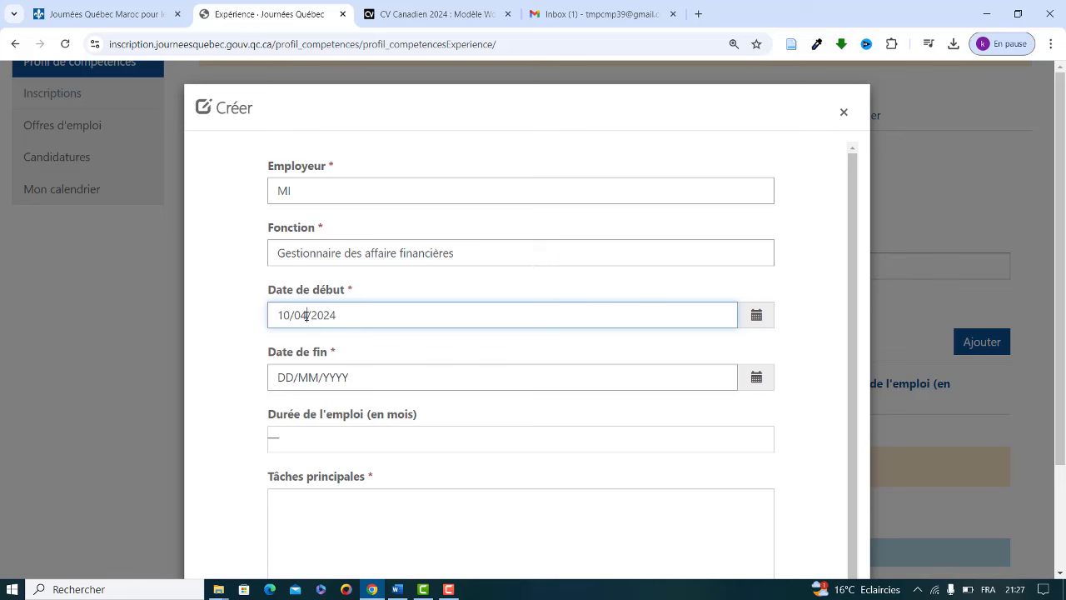
drag(307, 315, 295, 315)
text(10)
key(BackSpace)
key(BackSpace)
key(BackSpace)
key(BackSpace)
text(2016)
click(767, 398)
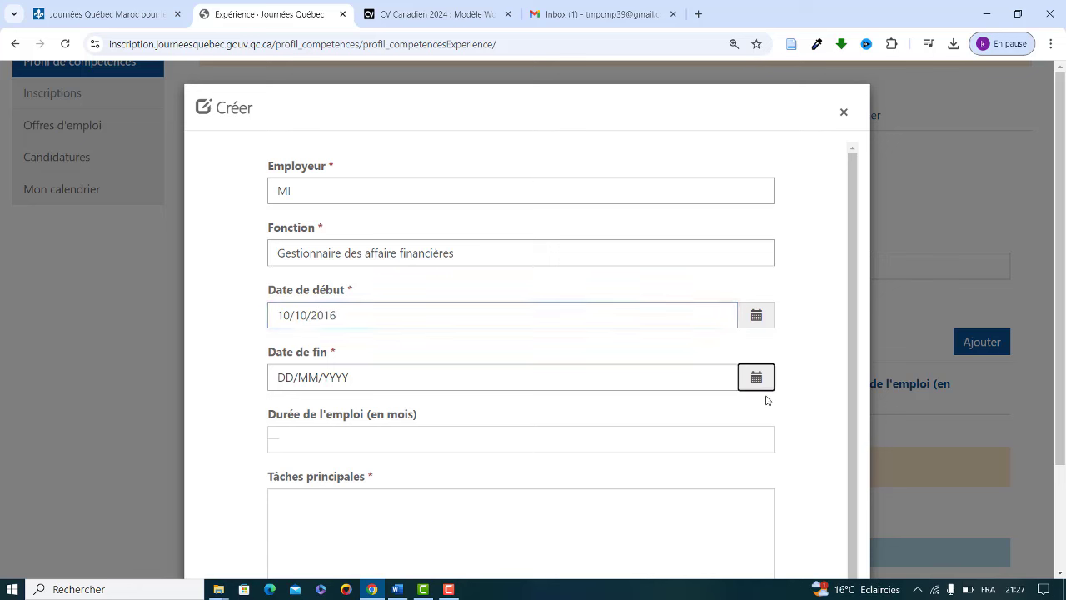
Step: Set the MI job's end date to 31/12/2018
click(757, 380)
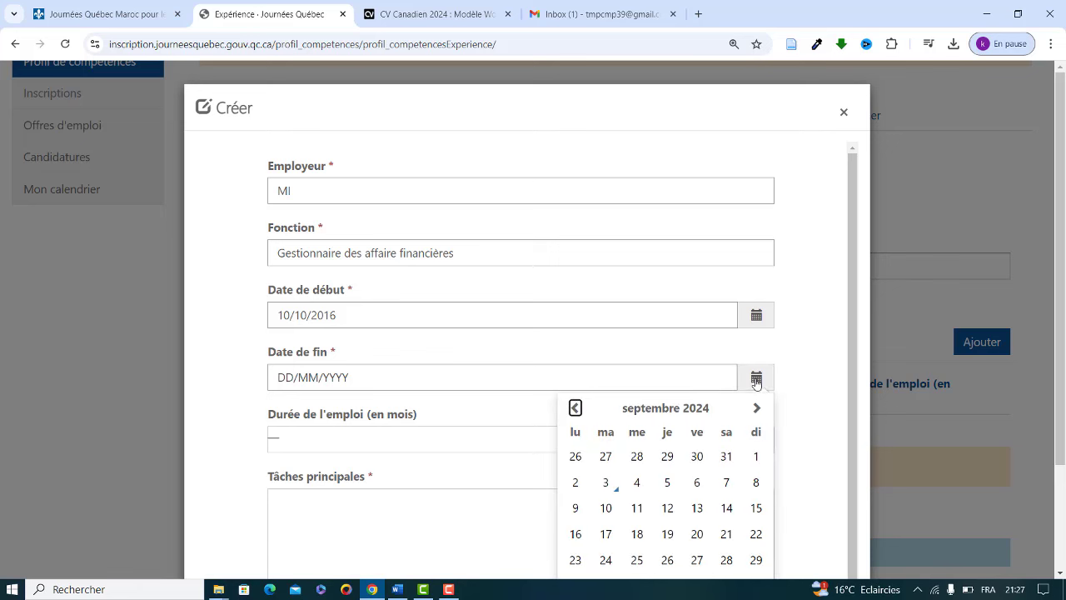
click(279, 377)
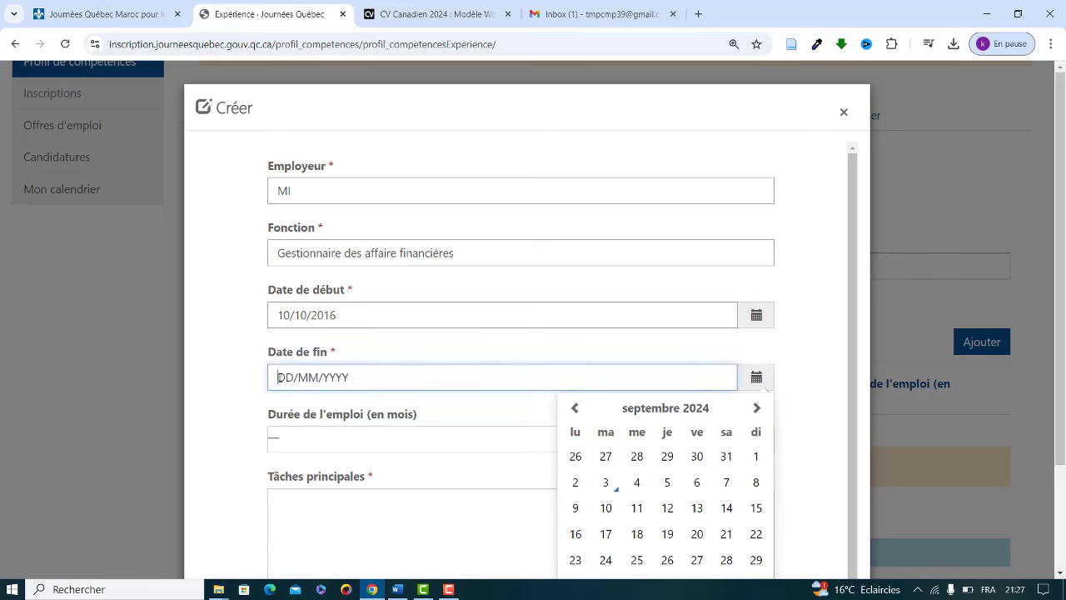
text(31/12/2018)
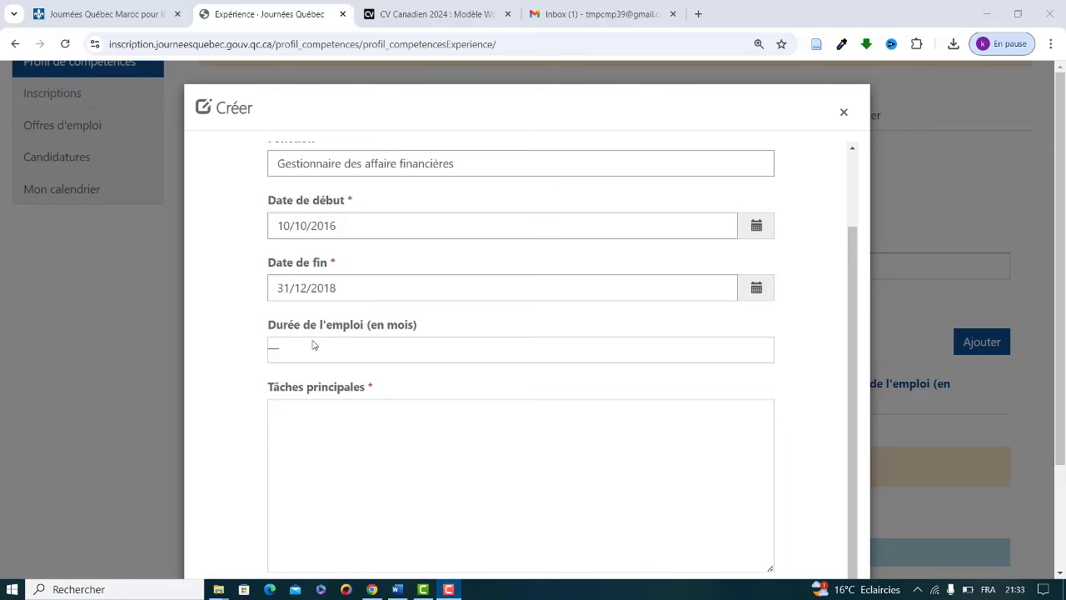
click(300, 426)
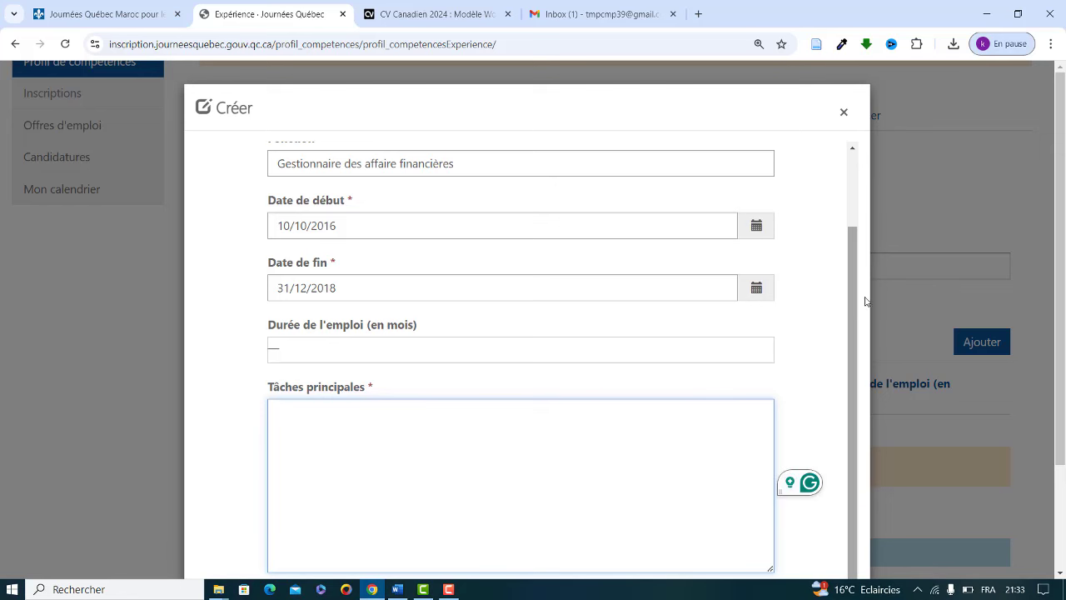
scroll(1059, 272, down, 1)
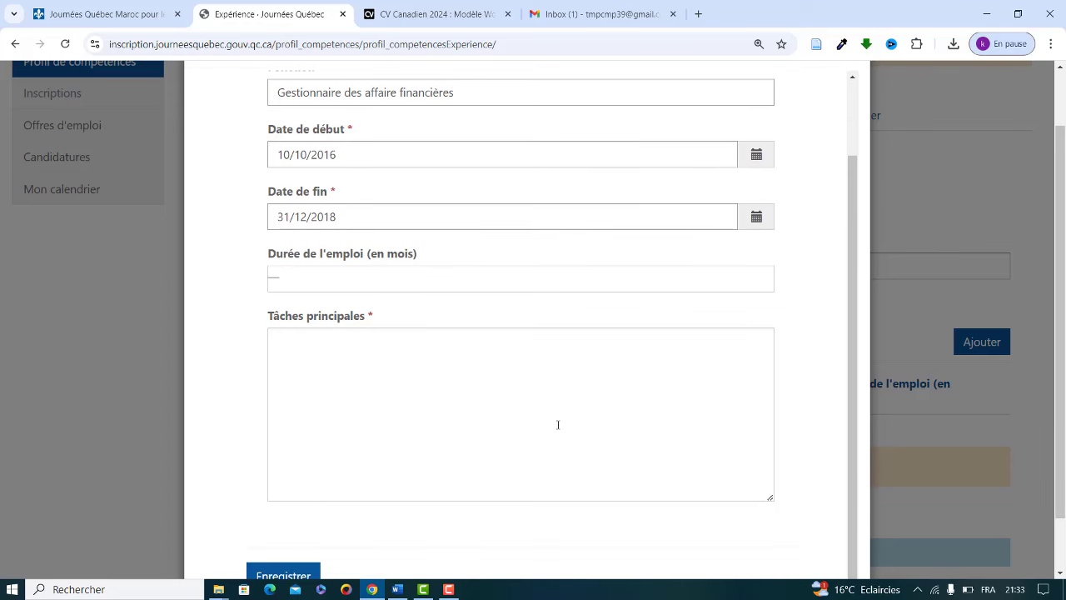
Step: Enter main tasks 'Gestion des affaire administrative reliés à la direction centrale' and save the MI entry
click(470, 376)
text(G)
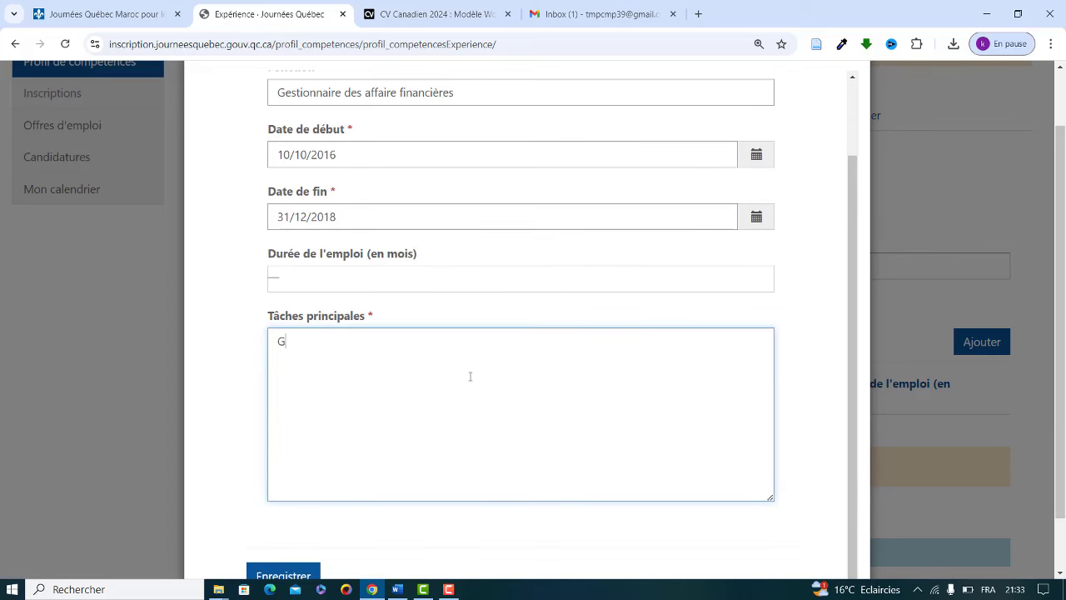
text(estion des)
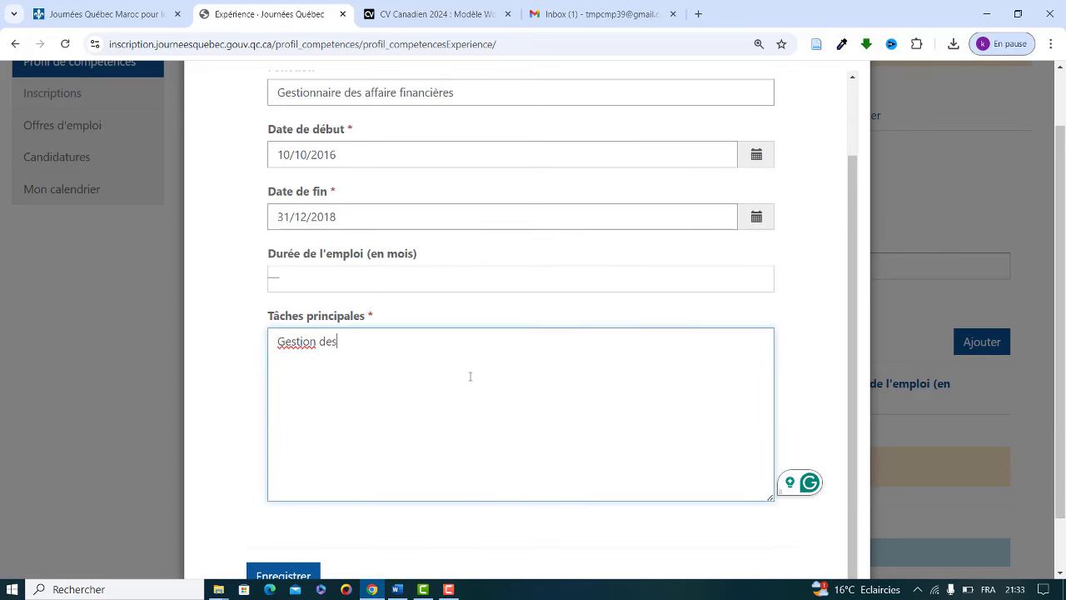
text( affaire a)
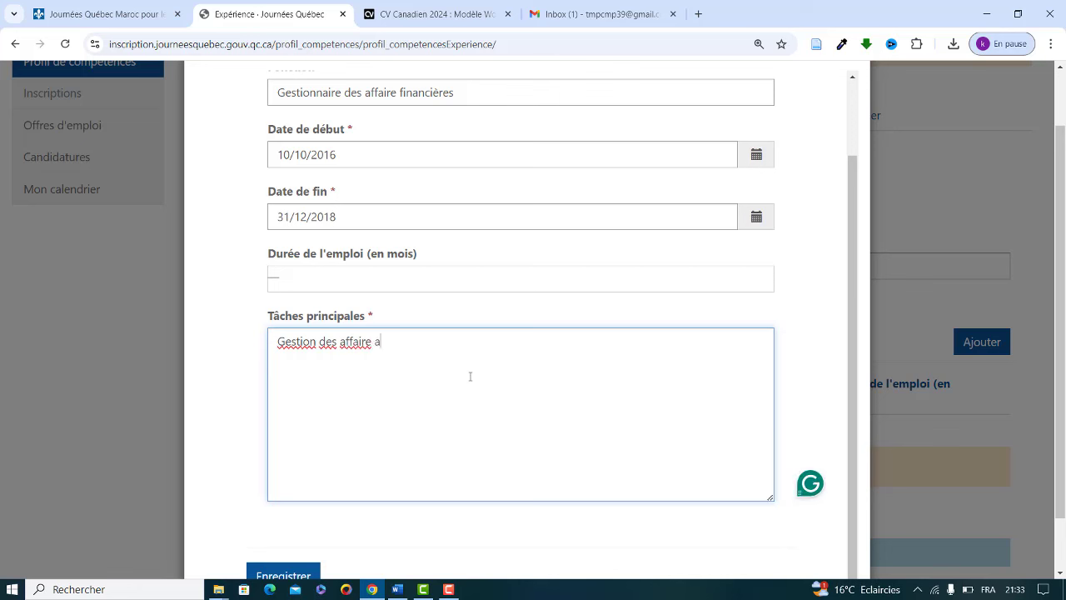
text(dministrative relié)
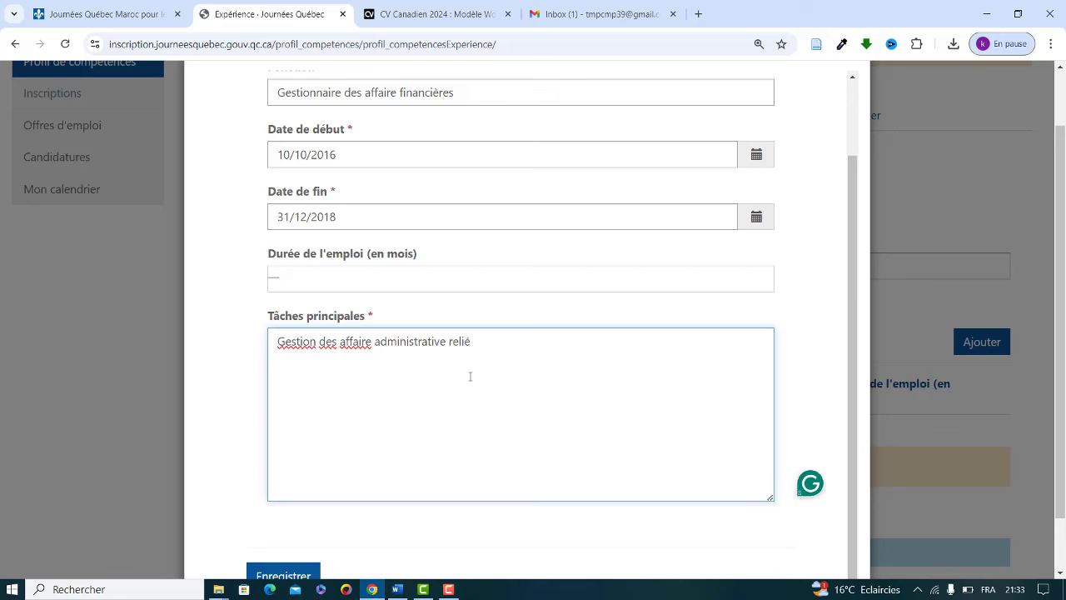
text(s ù la di)
text(rection)
key(BackSpace)
key(BackSpace)
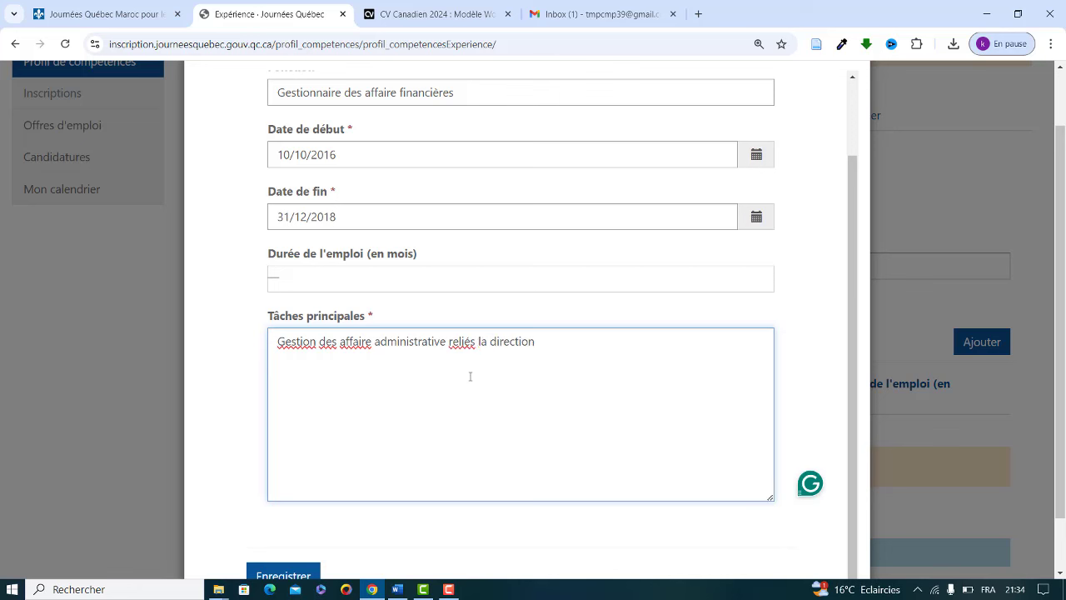
text(m)
key(BackSpace)
text(a)
key(Right)
key(Right)
key(Right)
key(Right)
key(Right)
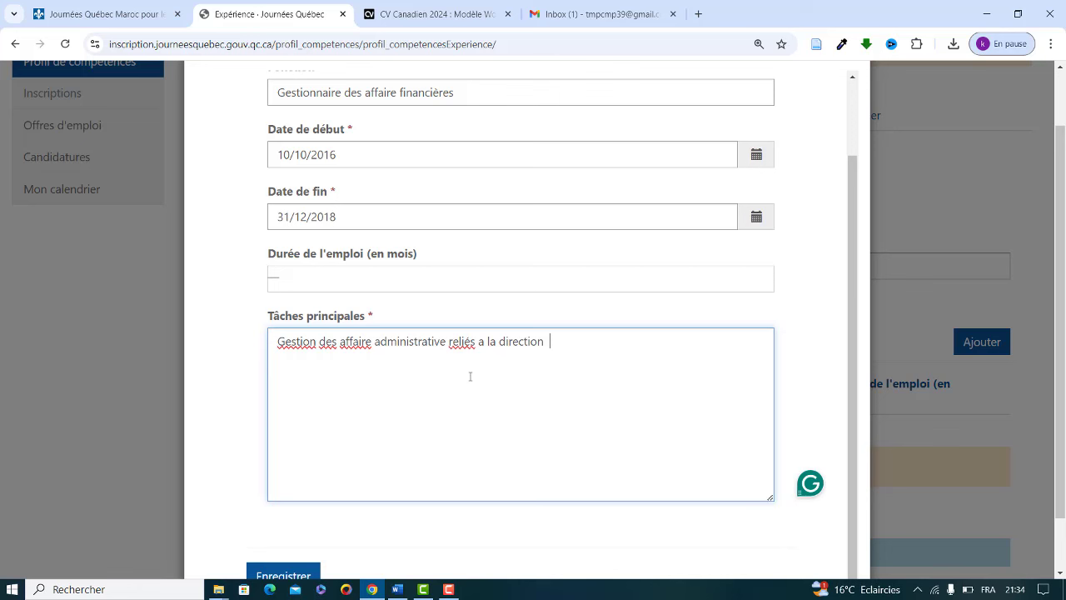
text(centrale)
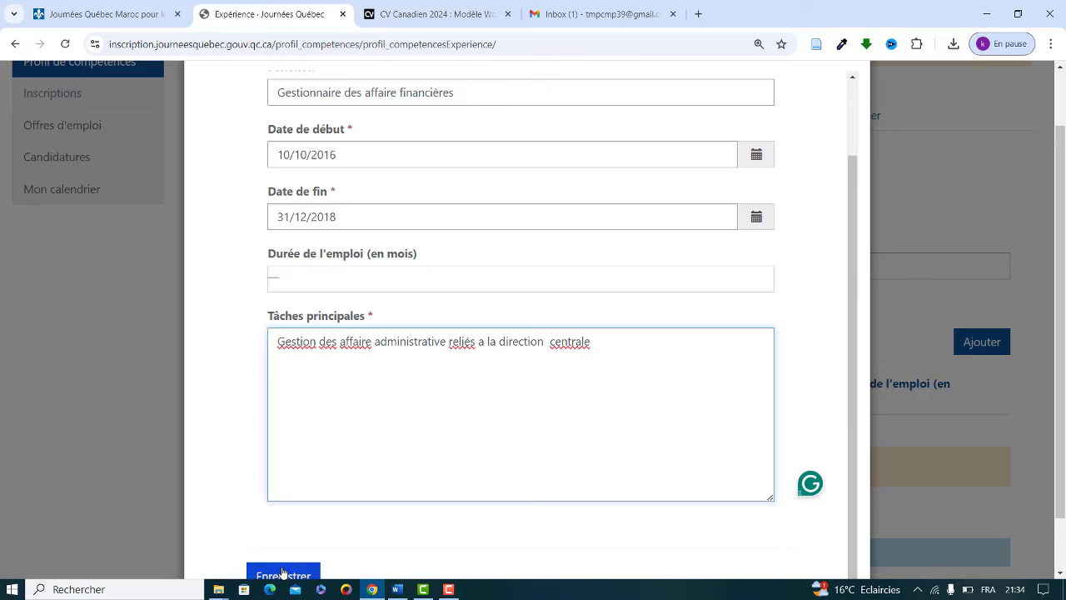
click(282, 573)
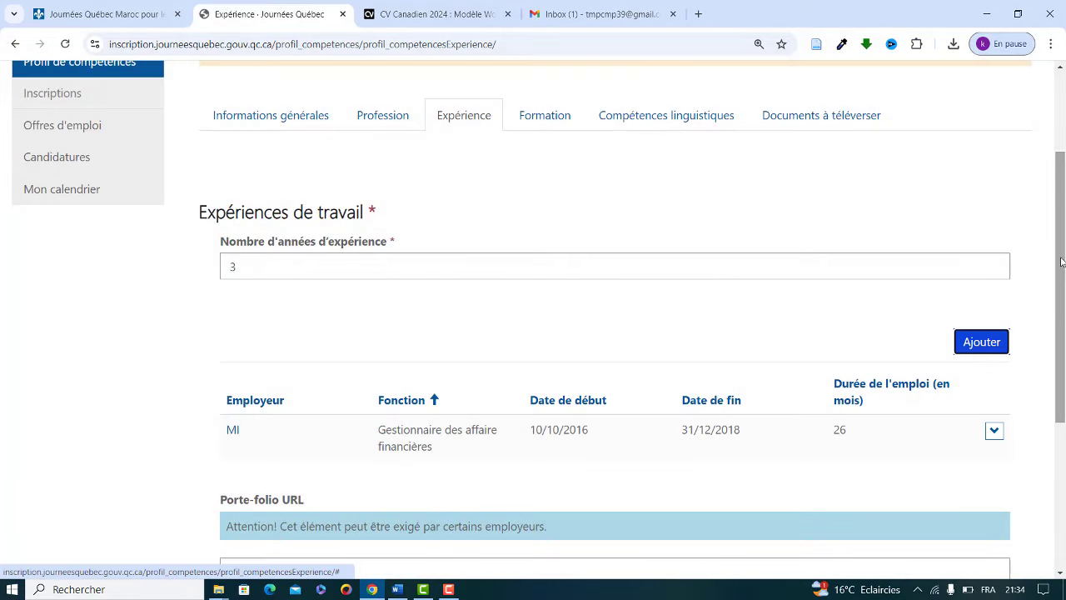
Step: Change the number of years of experience from 3 to 5
scroll(774, 328, down, 1)
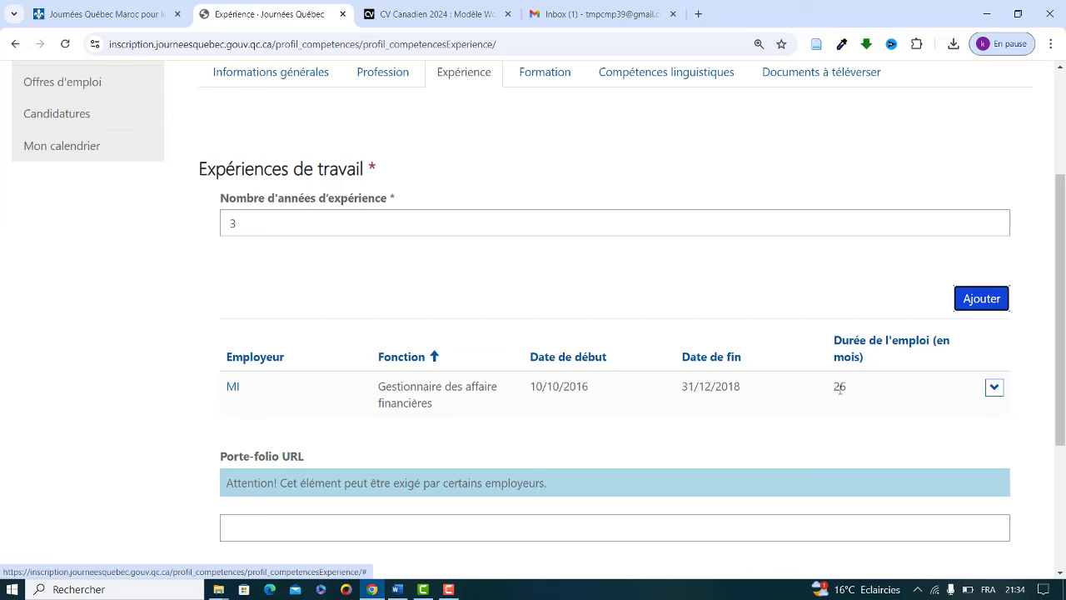
click(238, 219)
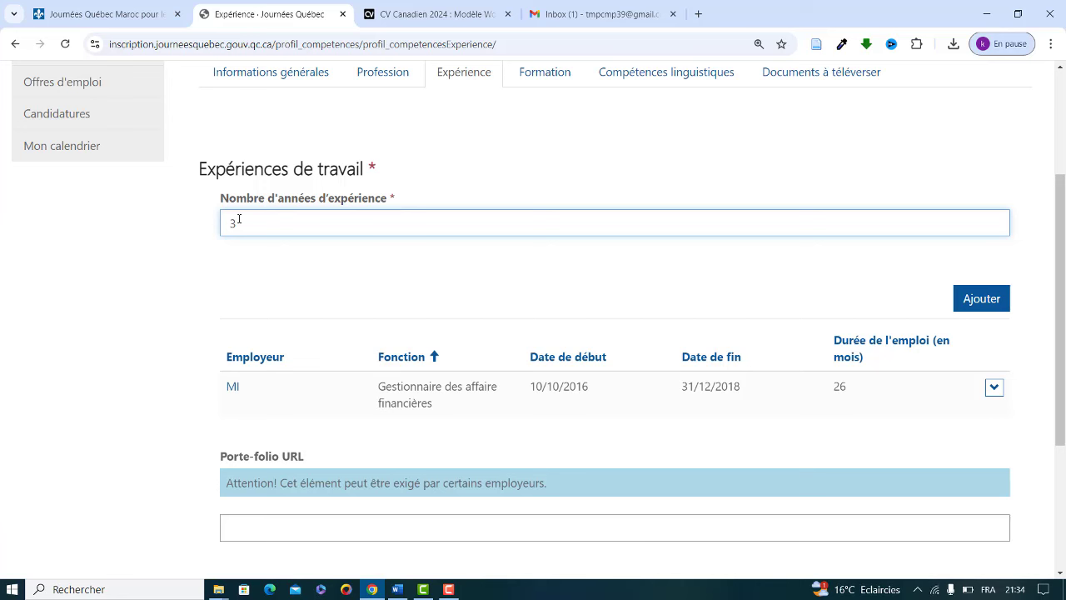
key(BackSpace)
text(5)
Step: Add another work experience with employer 'Banque central BP' and function 'Gestionnaire des affaire TI'
click(985, 301)
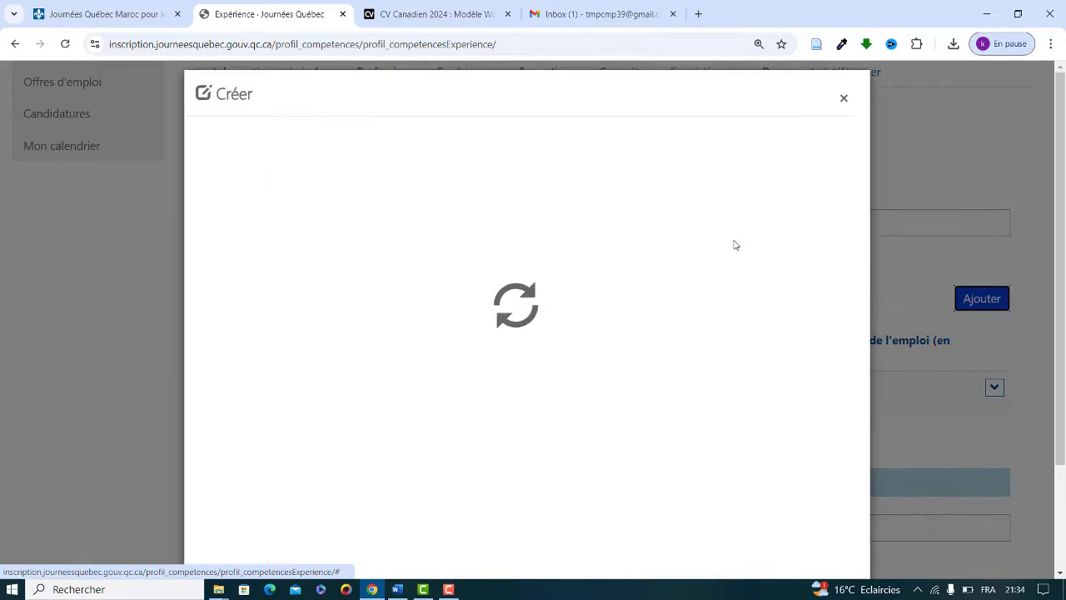
click(410, 191)
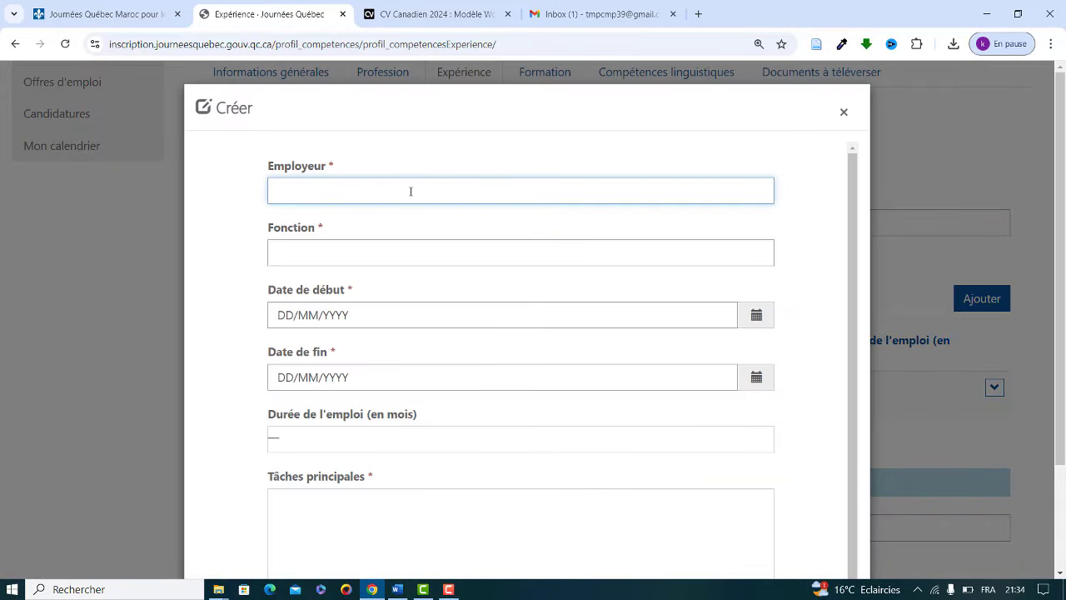
text(Banque central BCP)
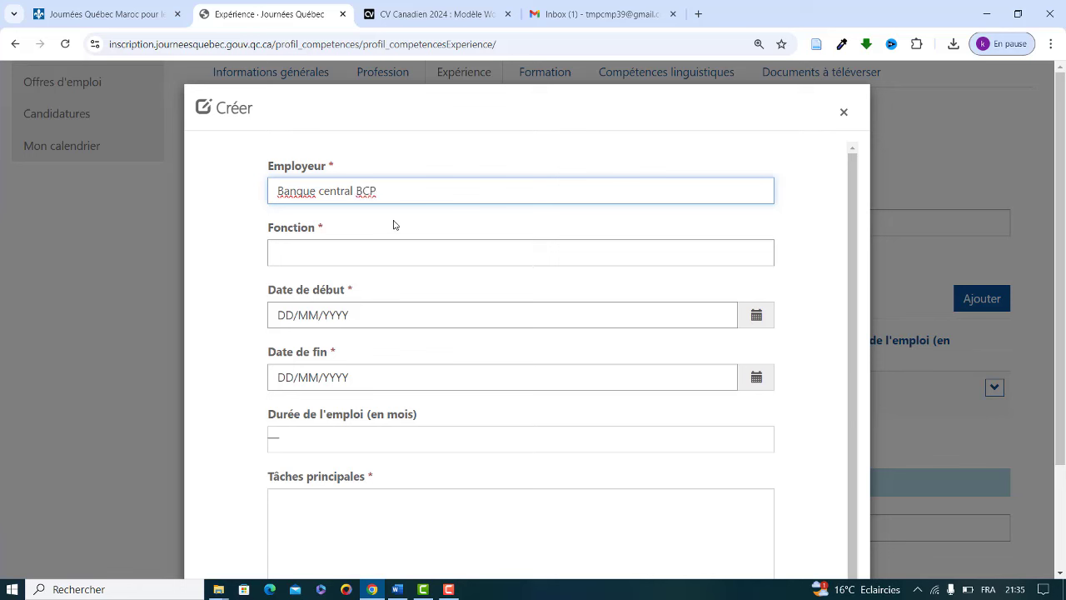
key(BackSpace)
key(BackSpace)
text(p)
key(BackSpace)
text(P)
click(344, 259)
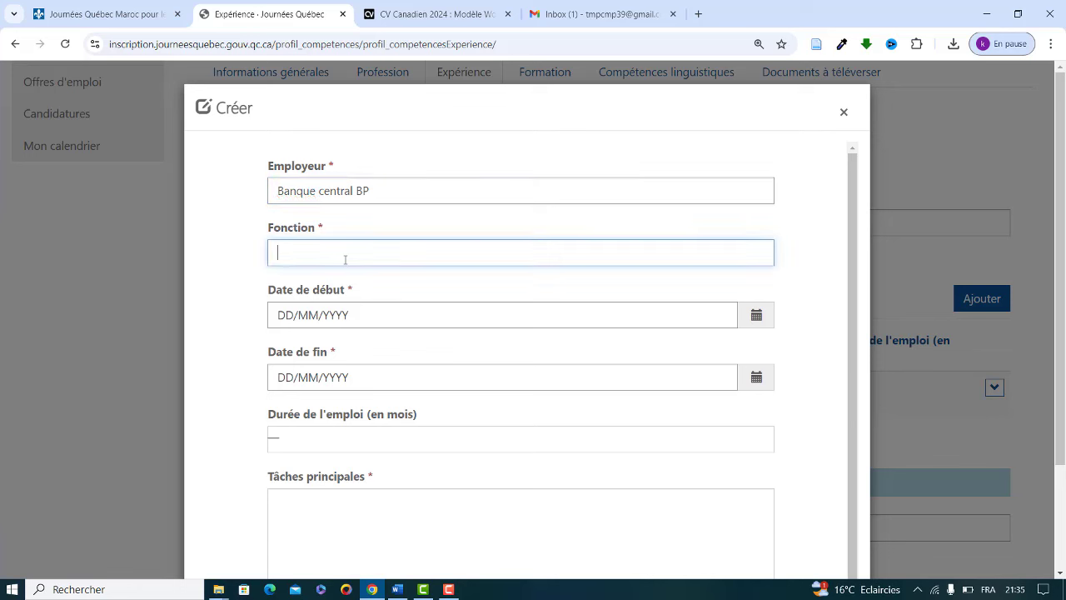
text(Gestionnaire des affa)
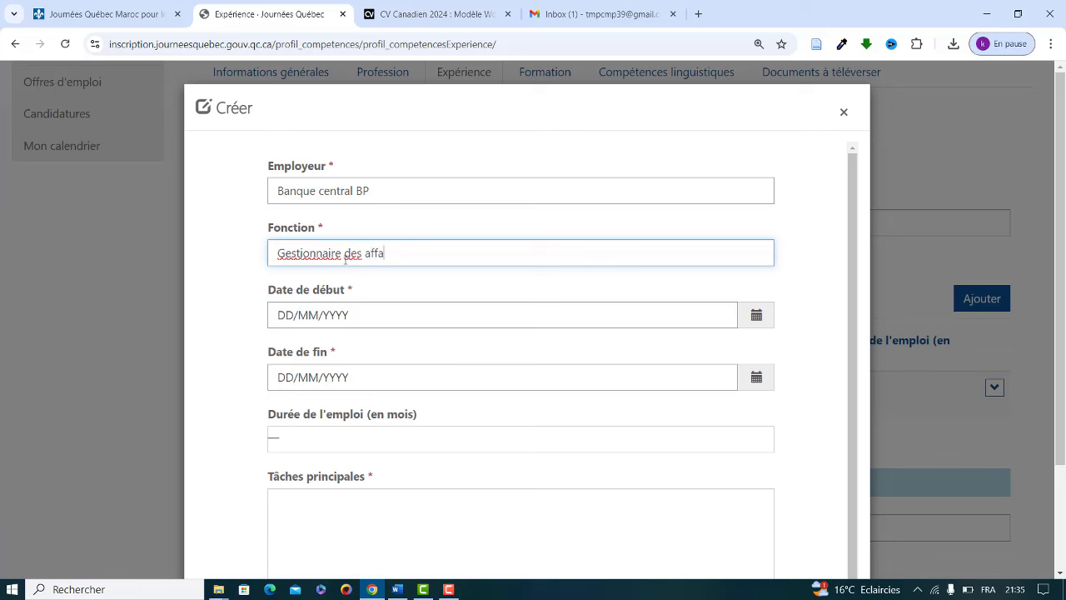
text(ire TI)
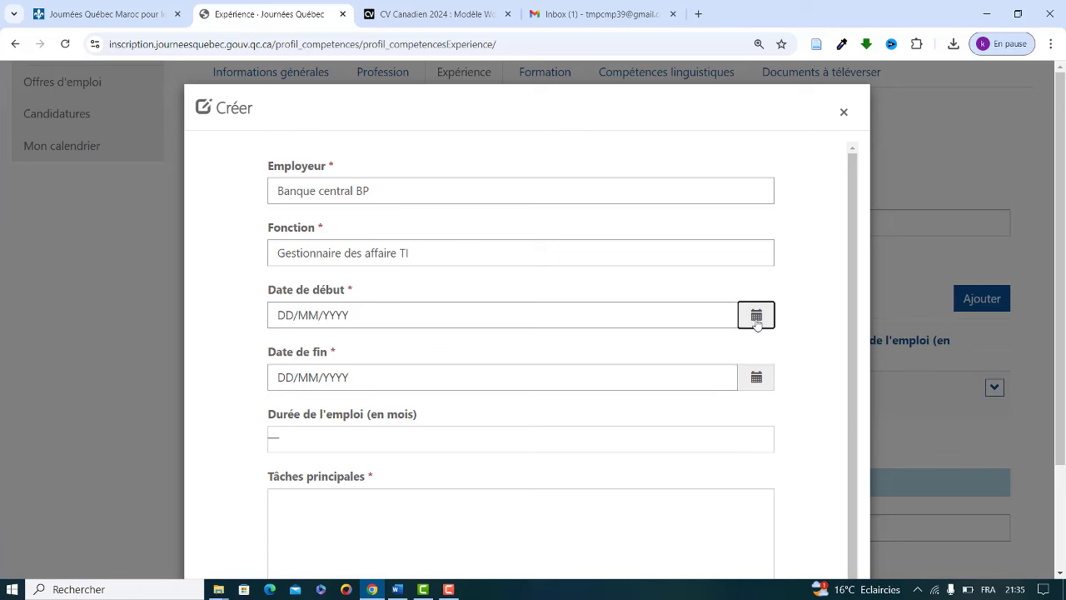
Step: Set the job's dates from 01/01/2019 to 03/09/2024
click(756, 315)
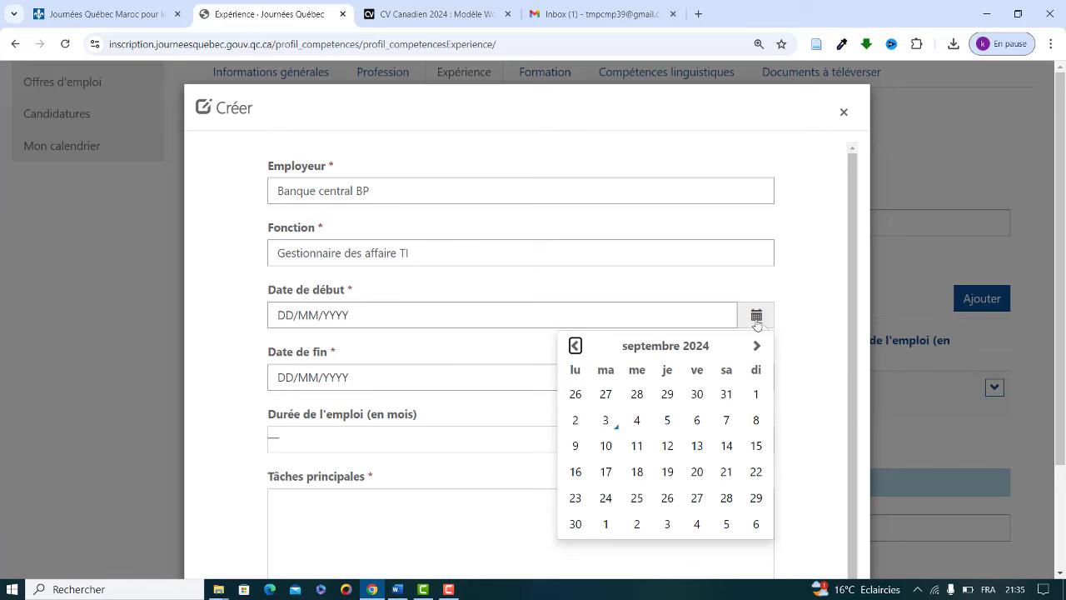
click(286, 315)
text(01)
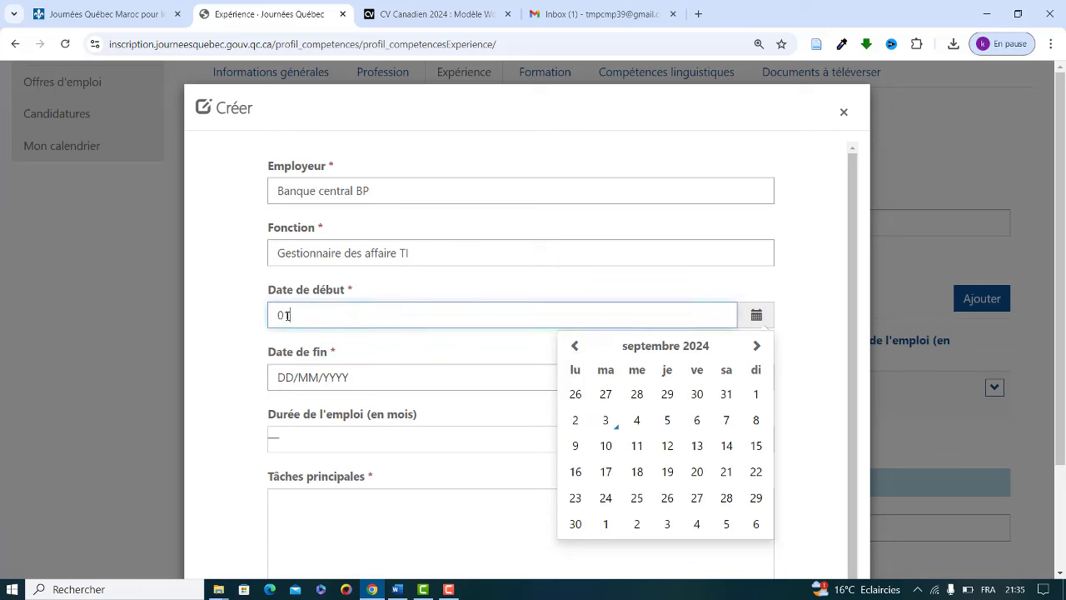
text(/01/2019)
click(283, 379)
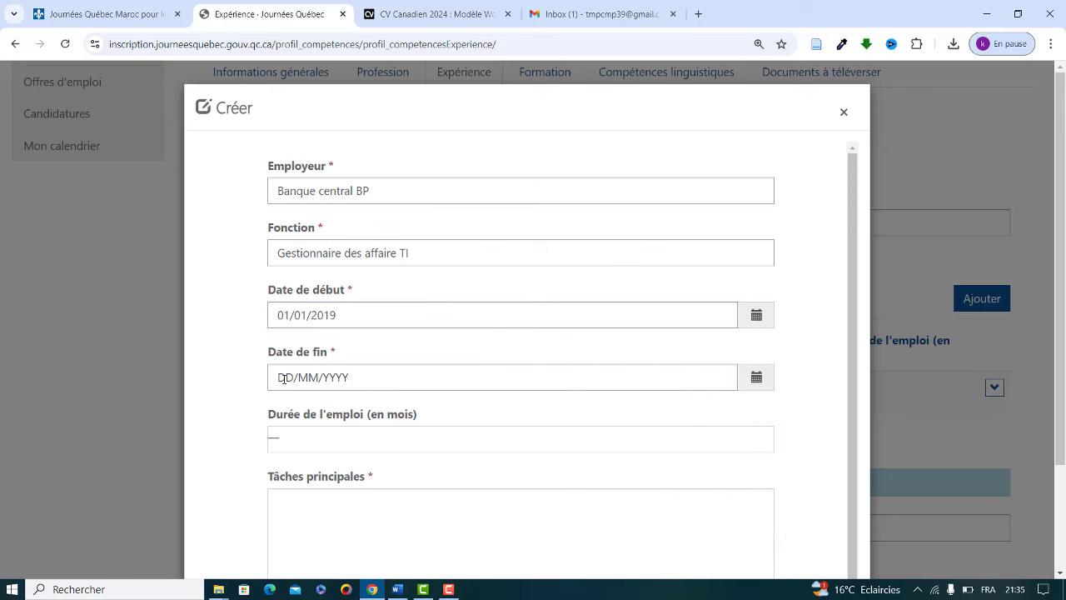
click(284, 377)
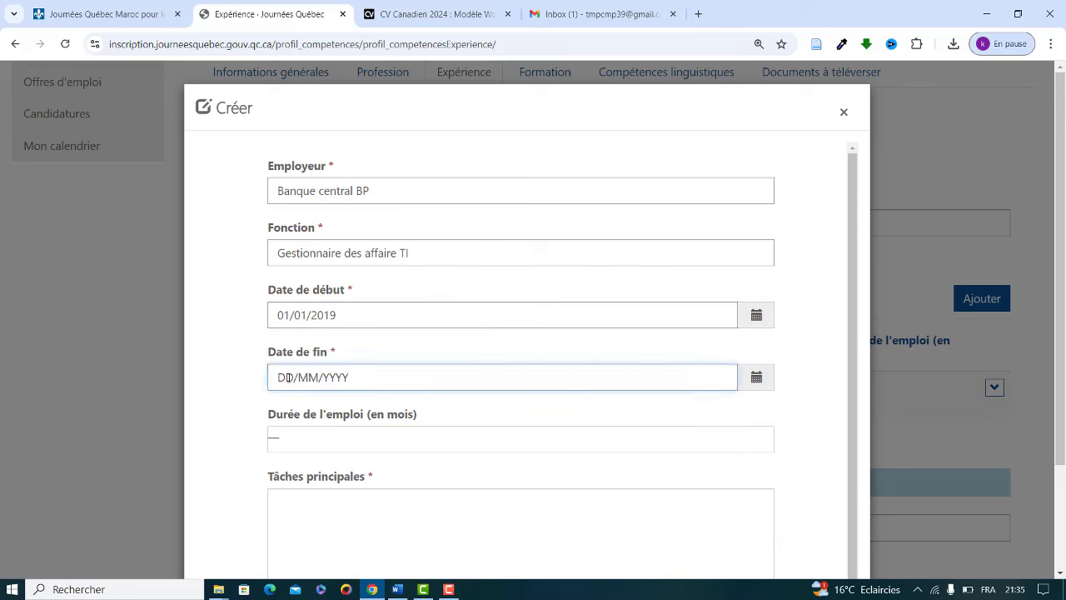
text(03/09/2024)
Step: Enter main tasks 'Gestion des affaire TI' and 'Encadrement de nouveau personne', then save the entry
click(303, 500)
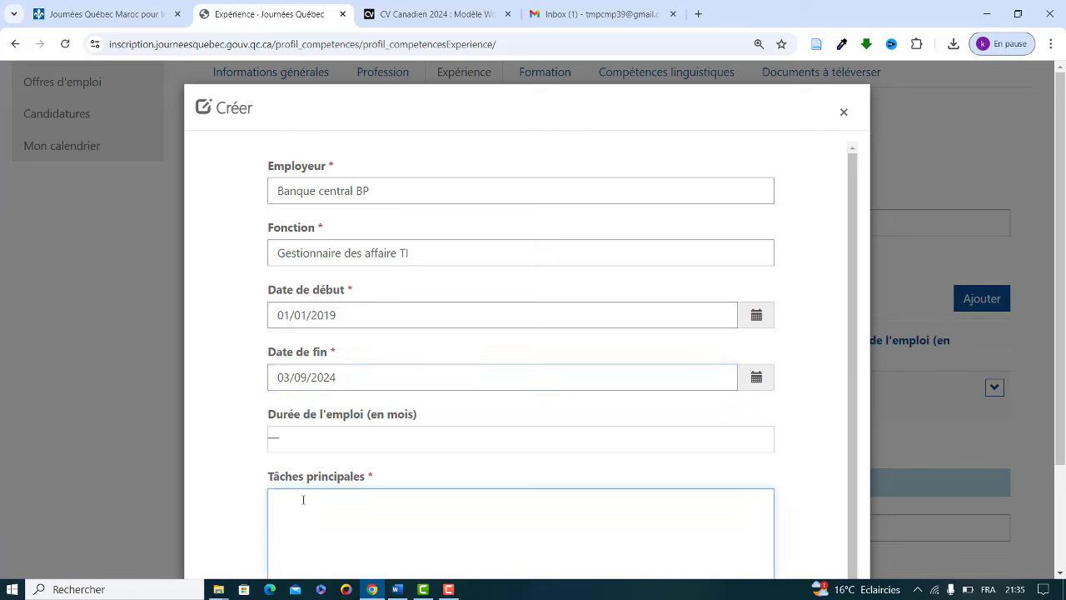
text(Gestion)
text(des )
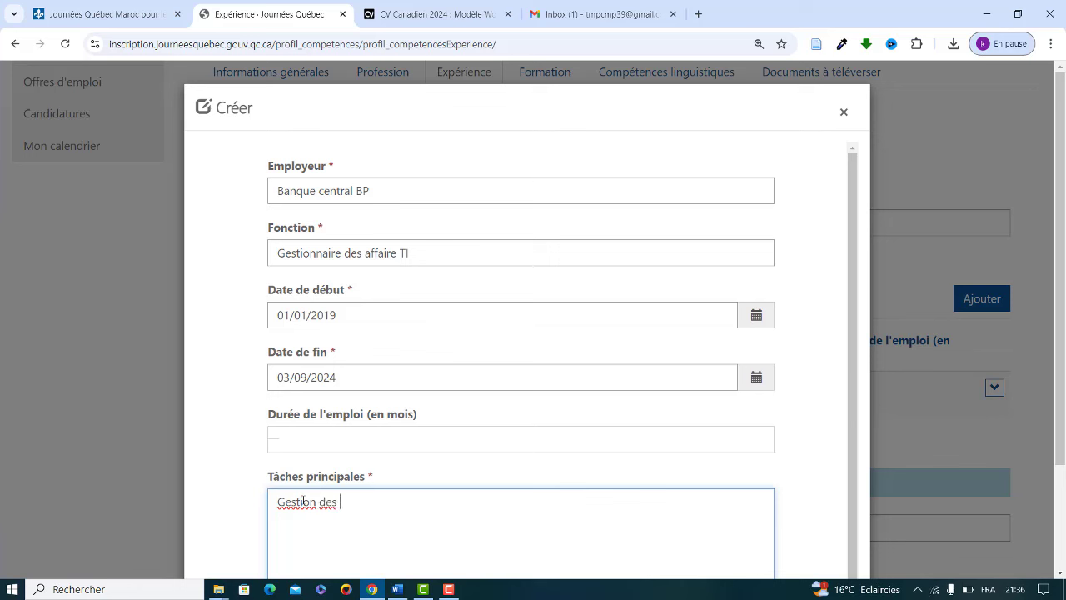
text(affaire TI)
key(Return)
text(Encadrement de)
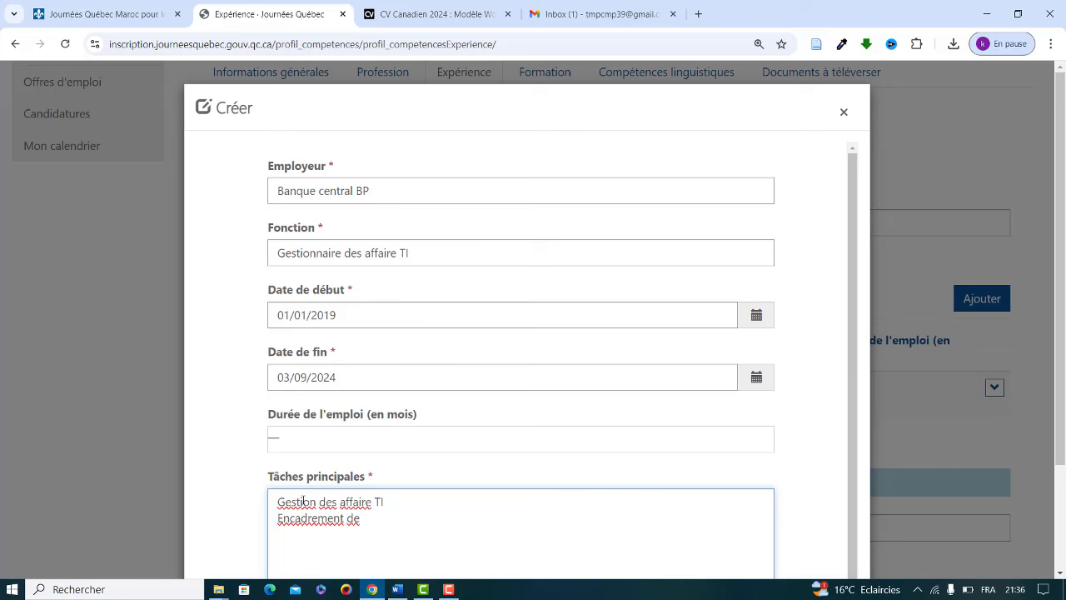
text( nouveau personnel)
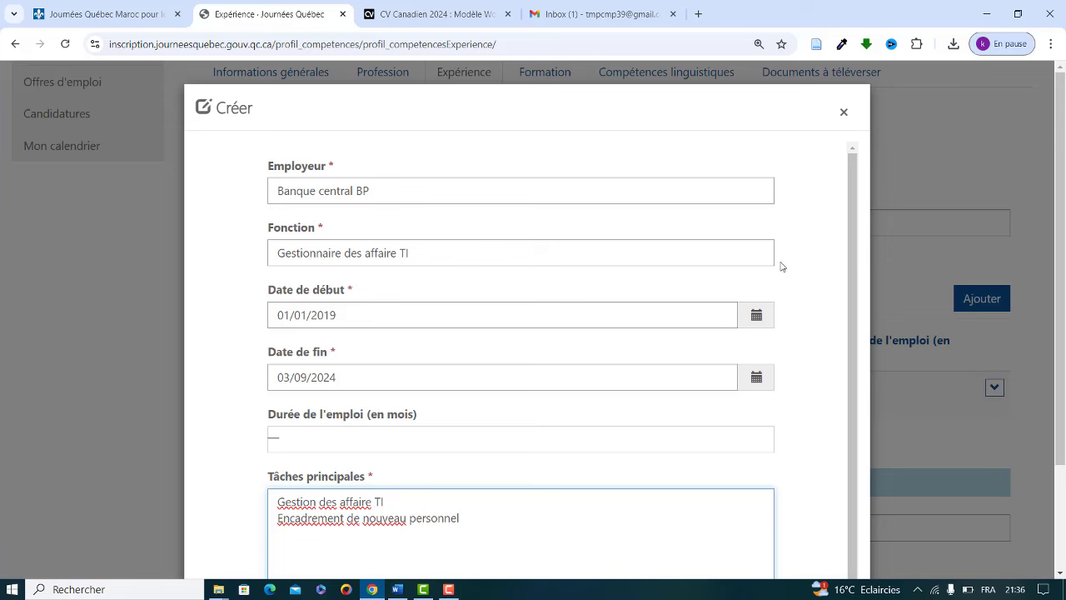
scroll(855, 275, down, 1)
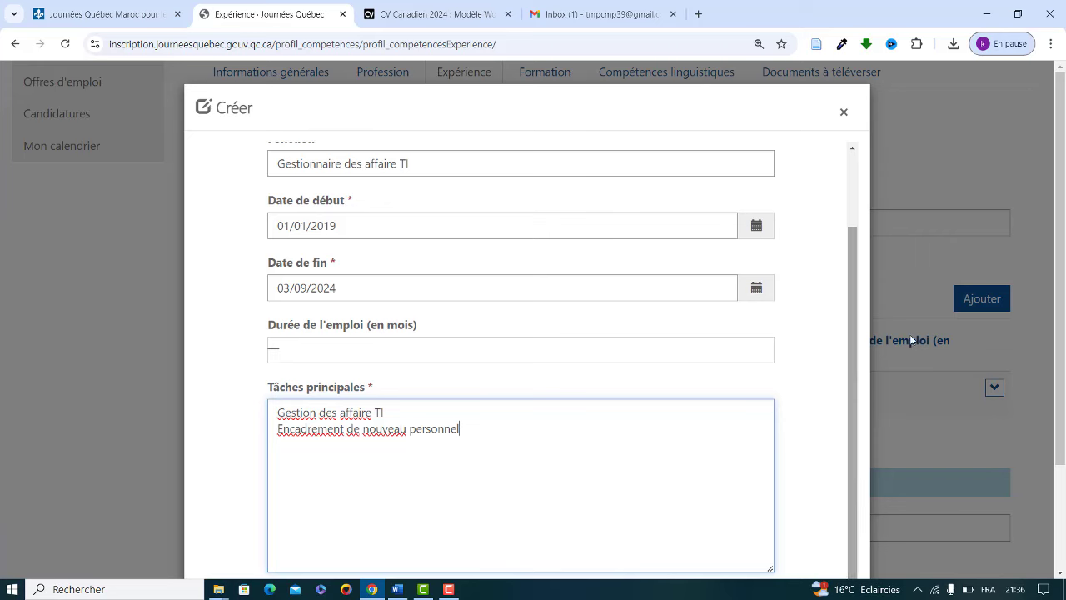
scroll(521, 350, down, 2)
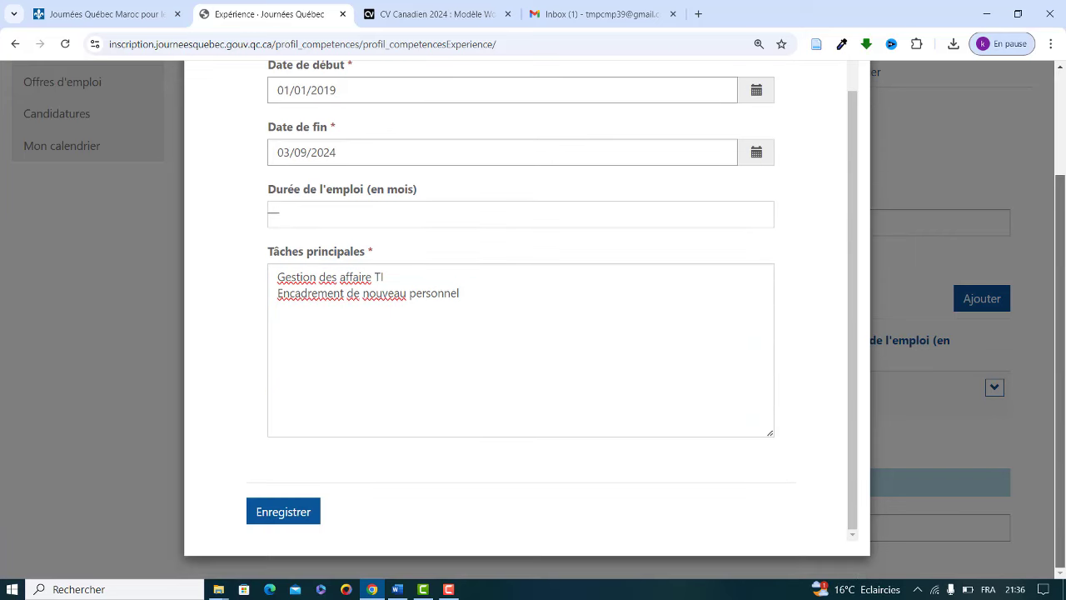
click(285, 517)
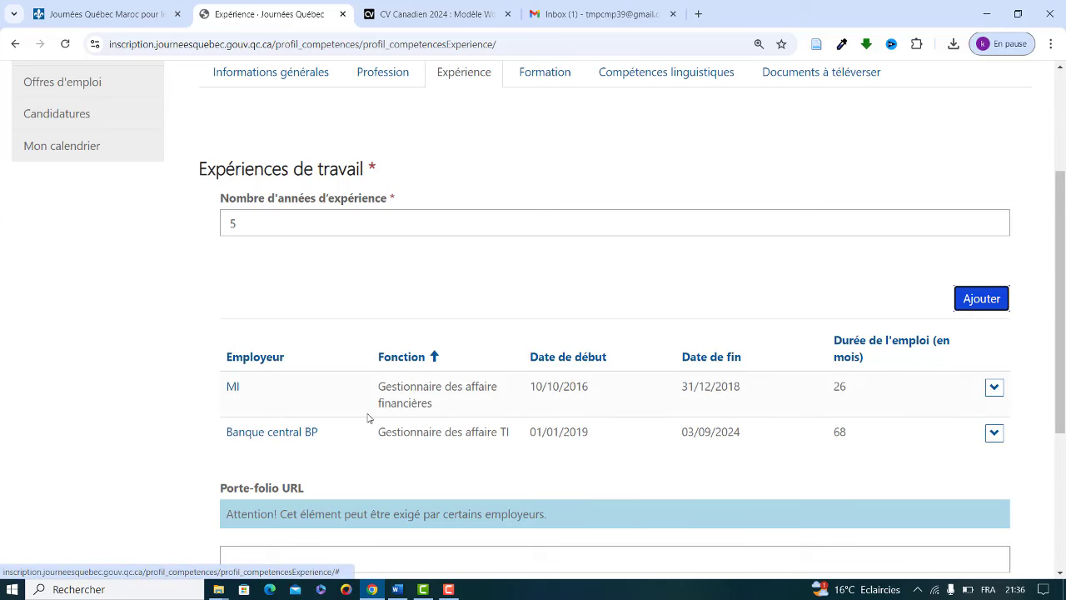
Step: Save the Expérience page with both jobs, advancing to the Formation page
scroll(1060, 250, down, 3)
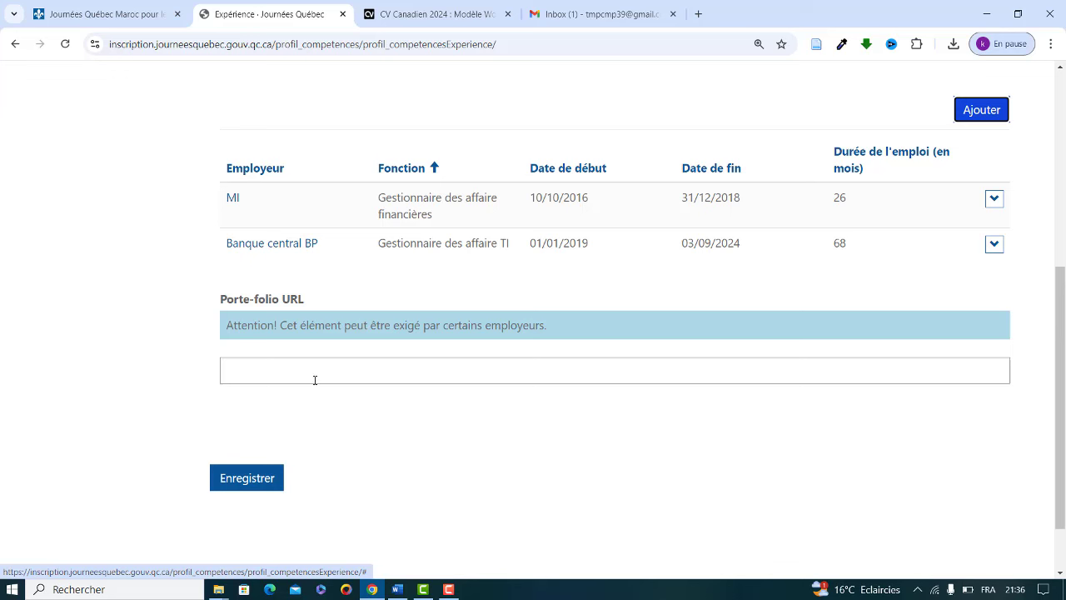
click(256, 482)
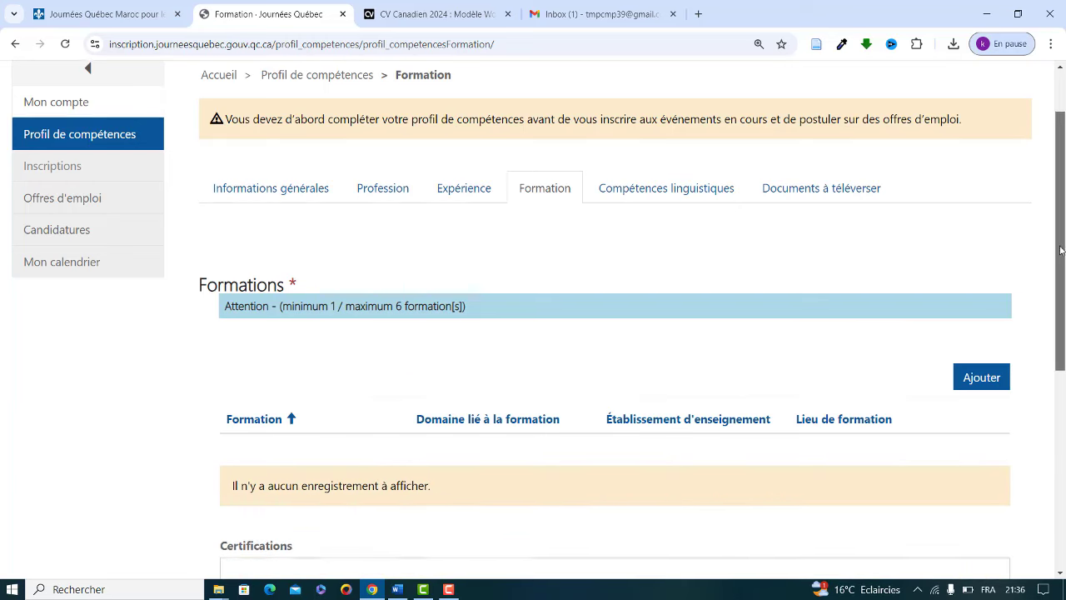
Step: Scroll down the Formation page and open a blank Créer form for a new education entry
scroll(1060, 250, down, 1)
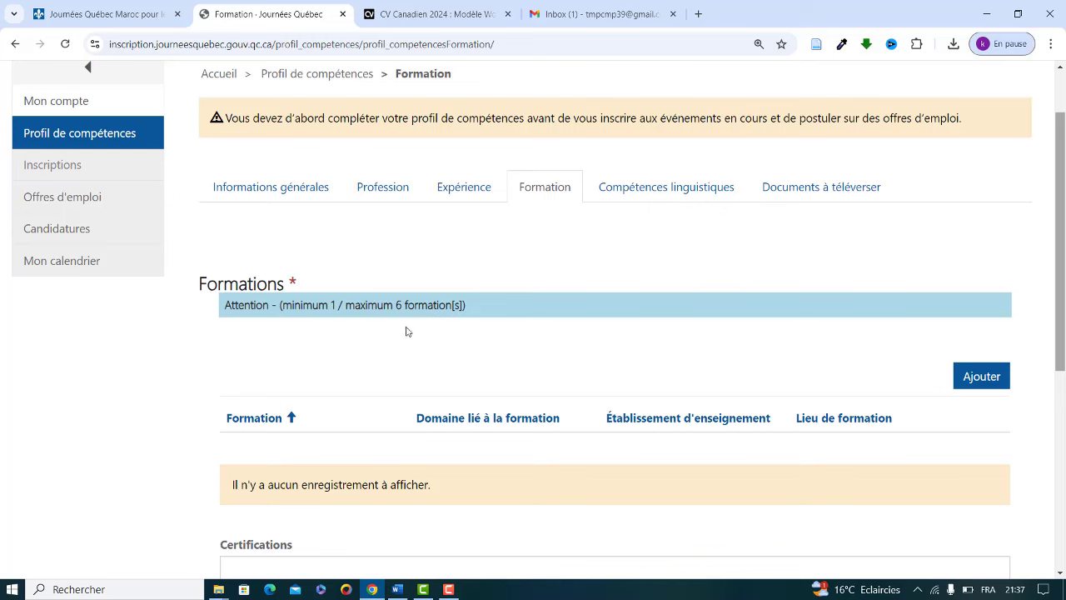
click(973, 376)
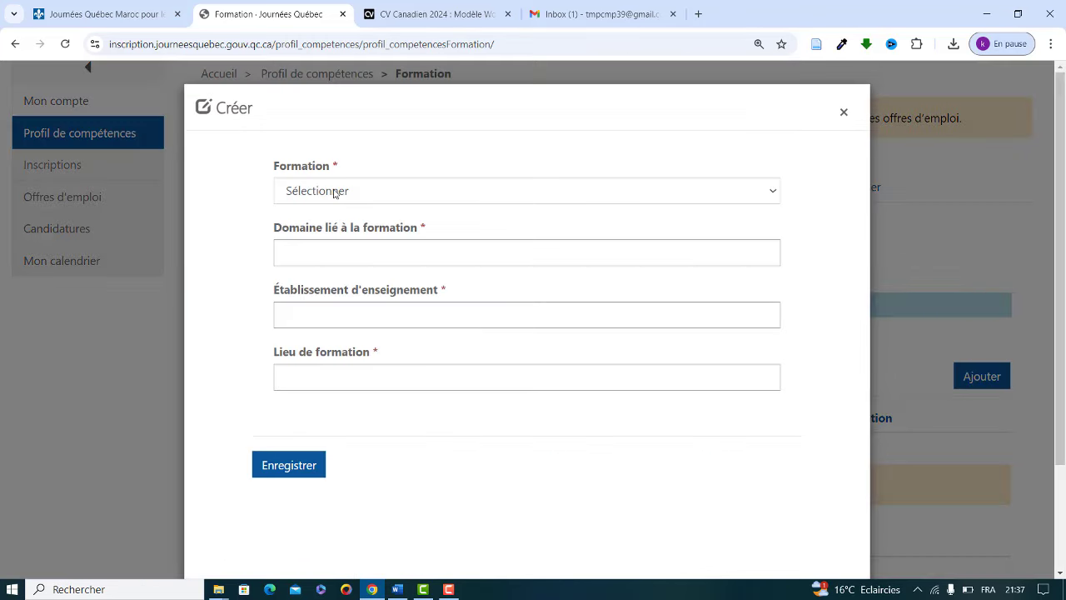
Step: Add and save a Diplôme de maîtrise in Gestion Informatique from ISIT, Casablanca
click(334, 191)
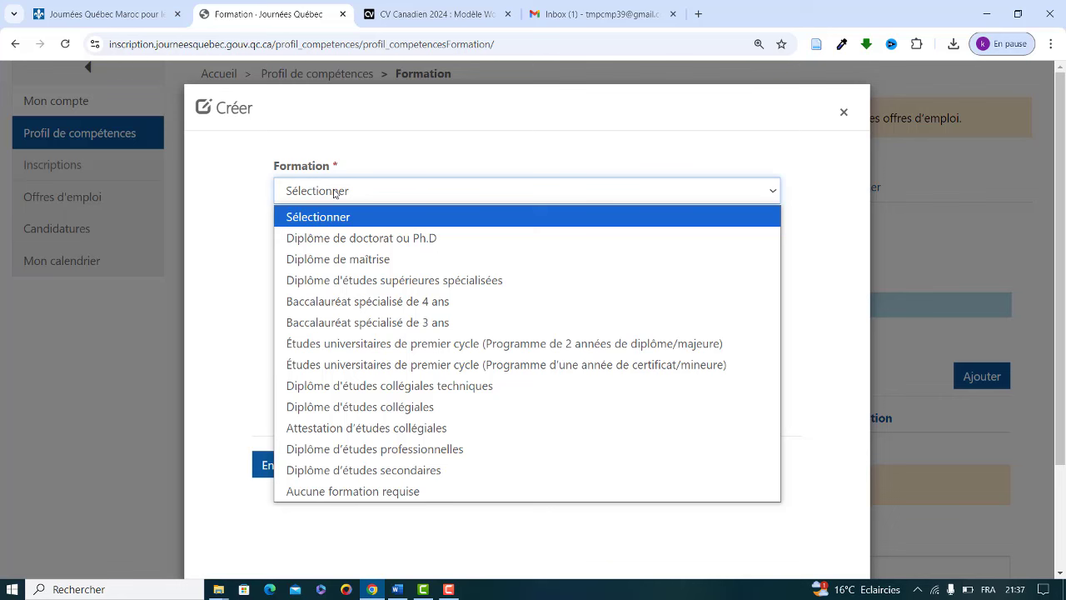
click(300, 261)
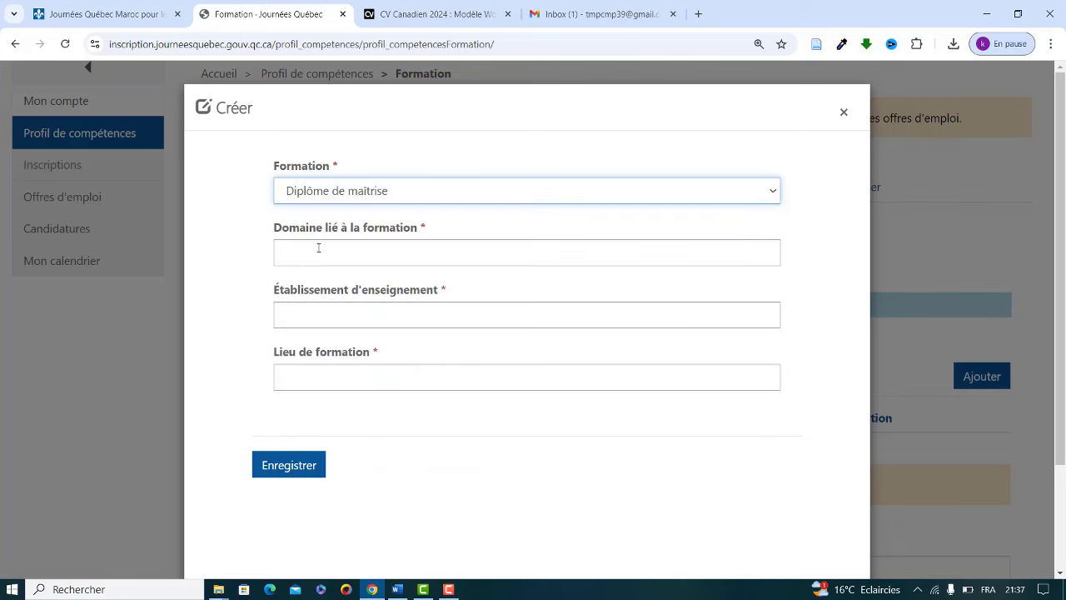
click(318, 248)
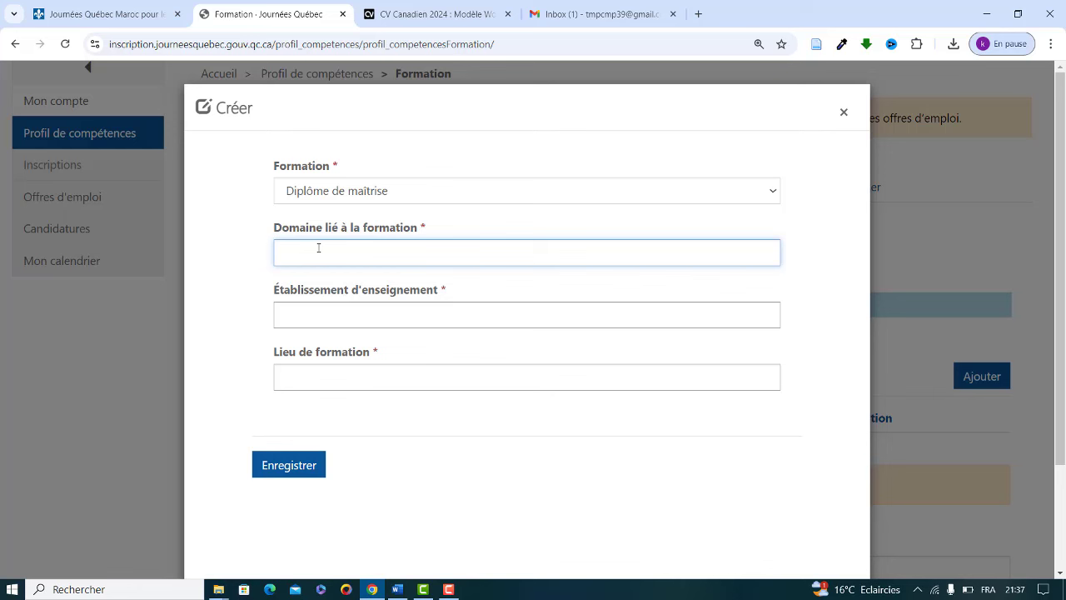
text(Gestion Informatique)
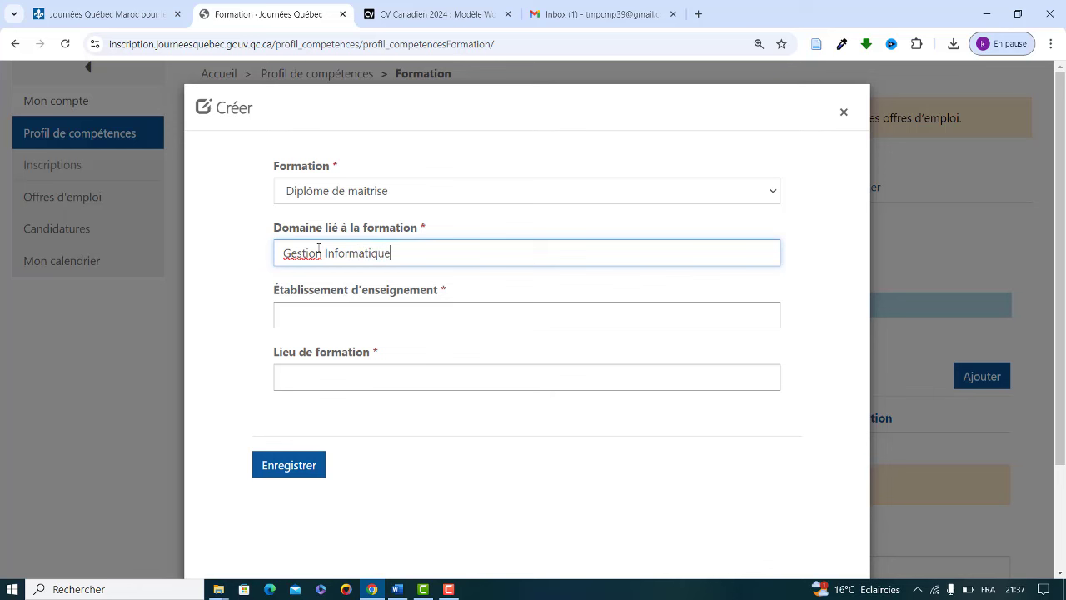
click(301, 314)
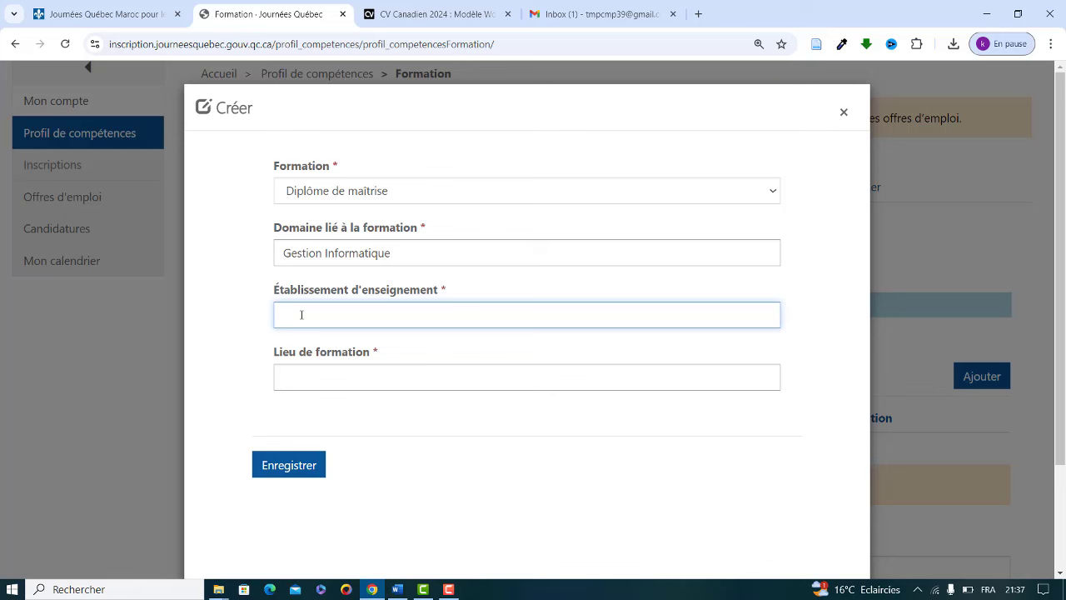
text(ISIT)
click(309, 375)
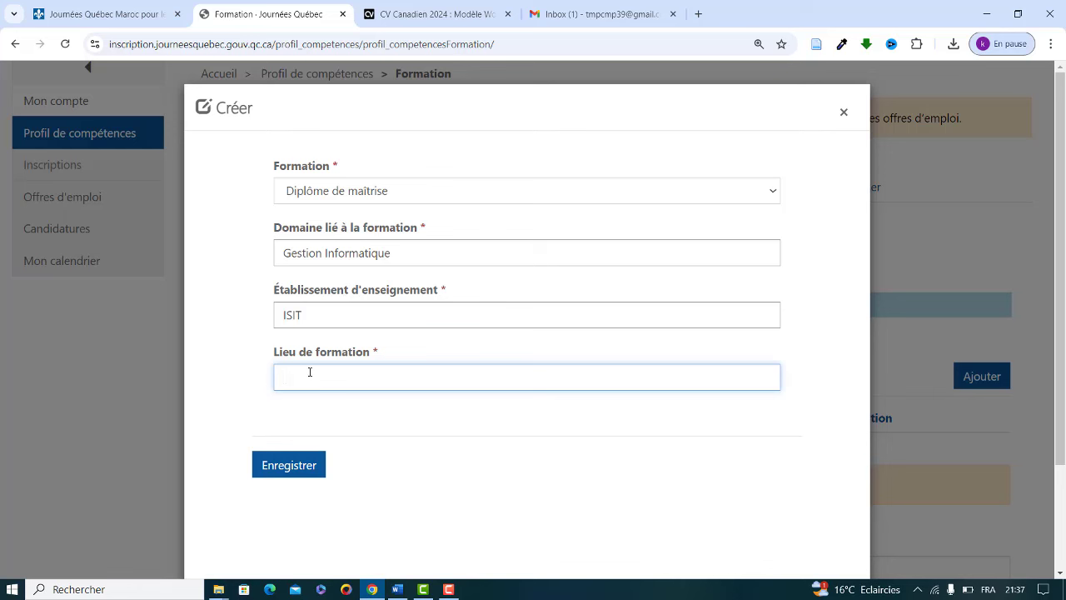
text(c)
text(Ca)
text(sablanca)
click(299, 463)
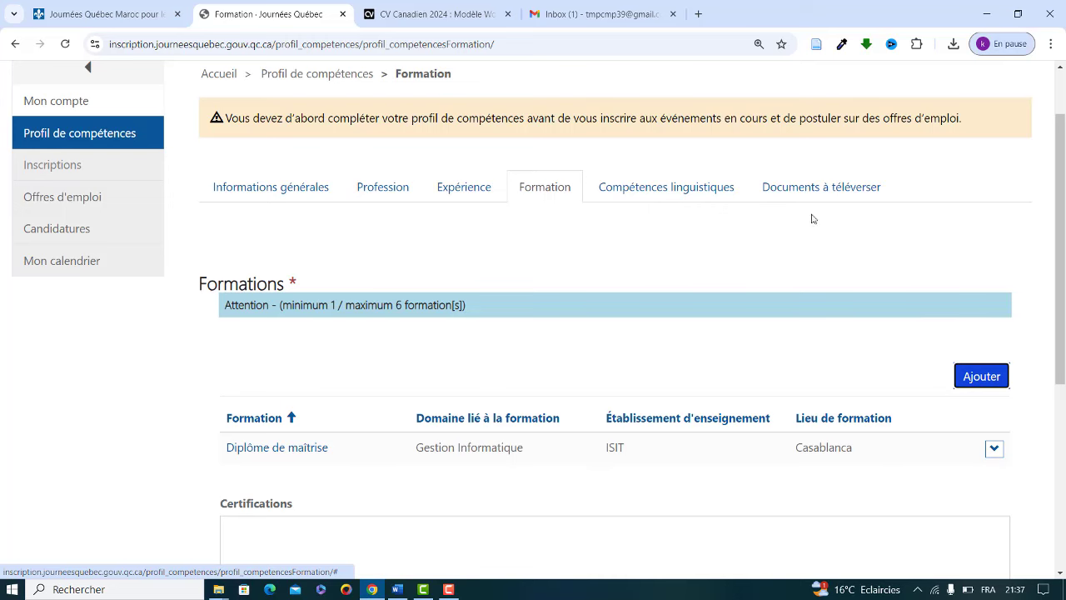
Step: Save the Formation section to proceed to Compétences linguistiques
scroll(1063, 190, down, 4)
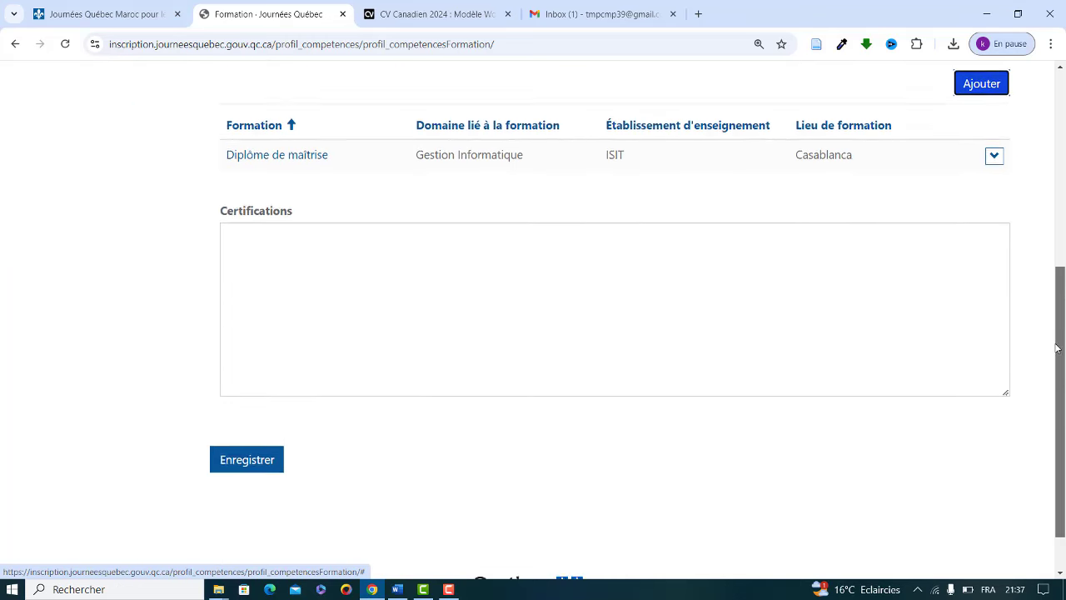
click(247, 450)
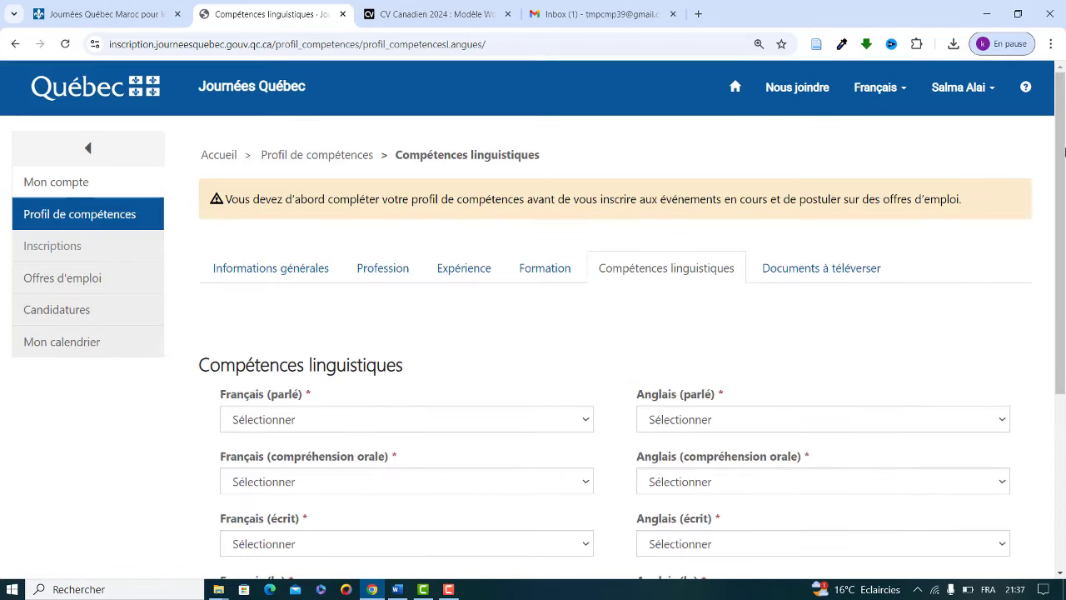
Step: Set all four French skills (parlé, compréhension orale, écrit, lu) to Intermédiaire
scroll(1060, 237, down, 2)
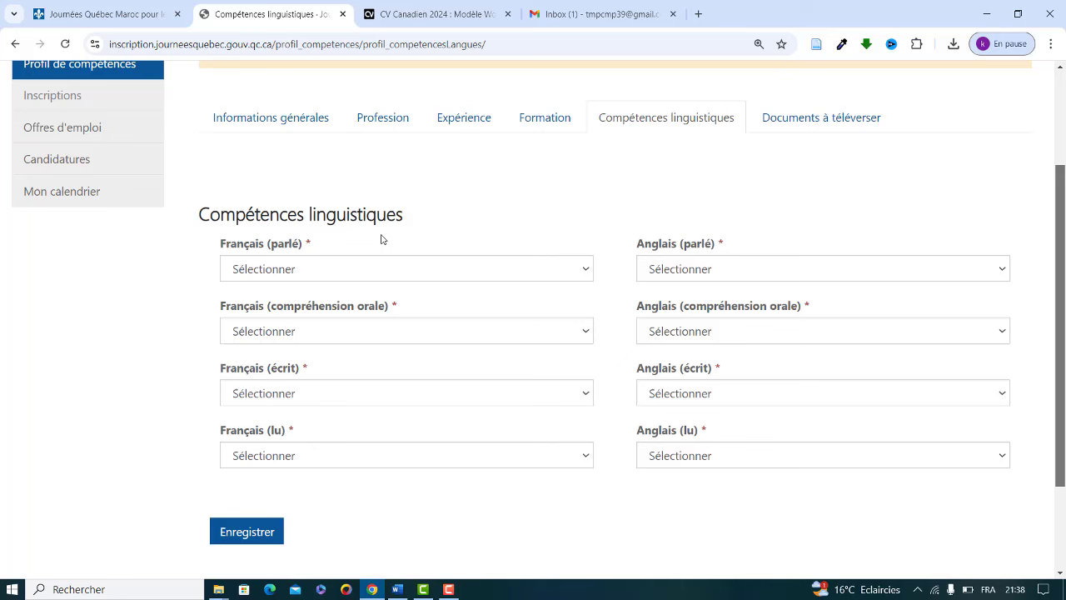
click(308, 268)
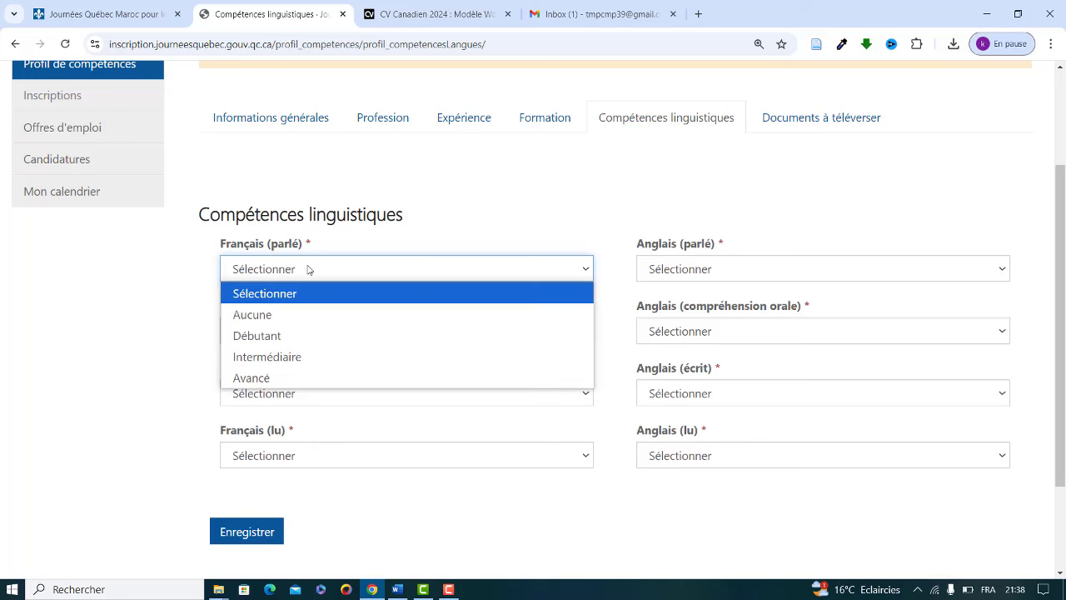
click(243, 380)
click(292, 276)
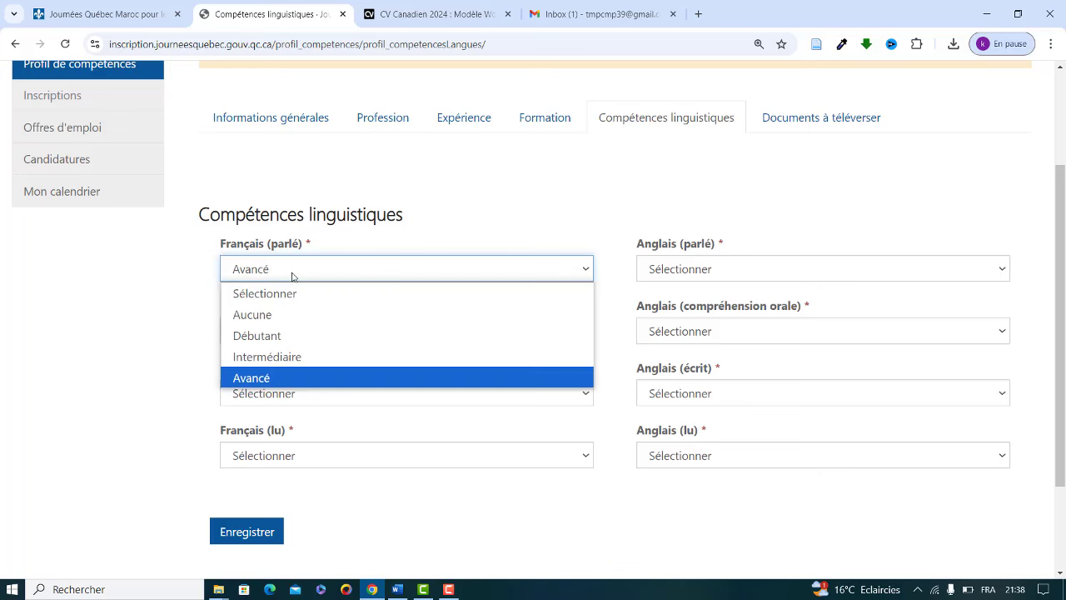
click(253, 358)
click(284, 331)
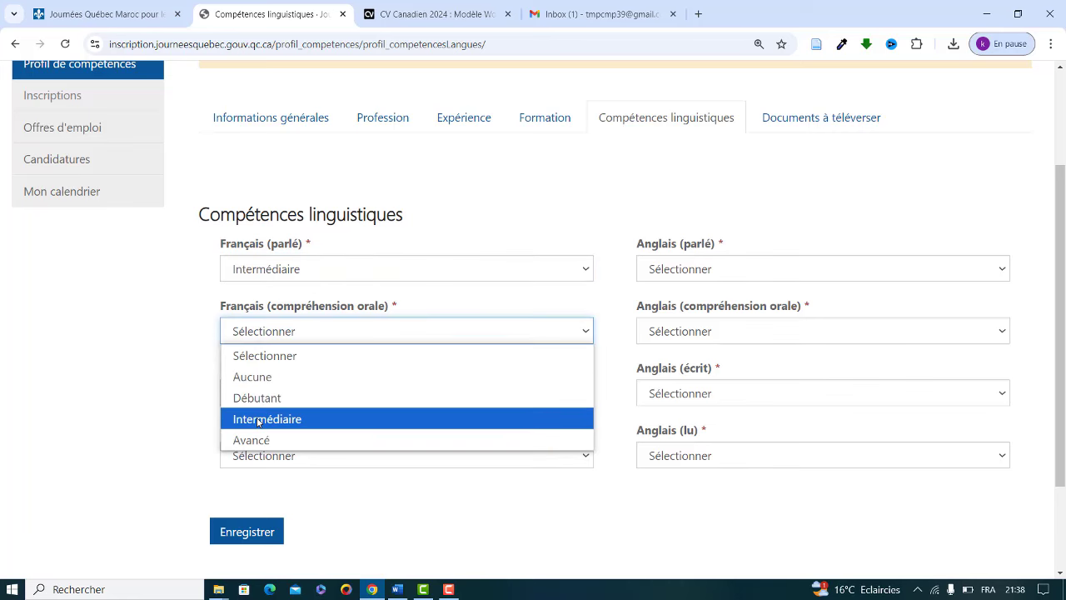
click(267, 419)
click(292, 395)
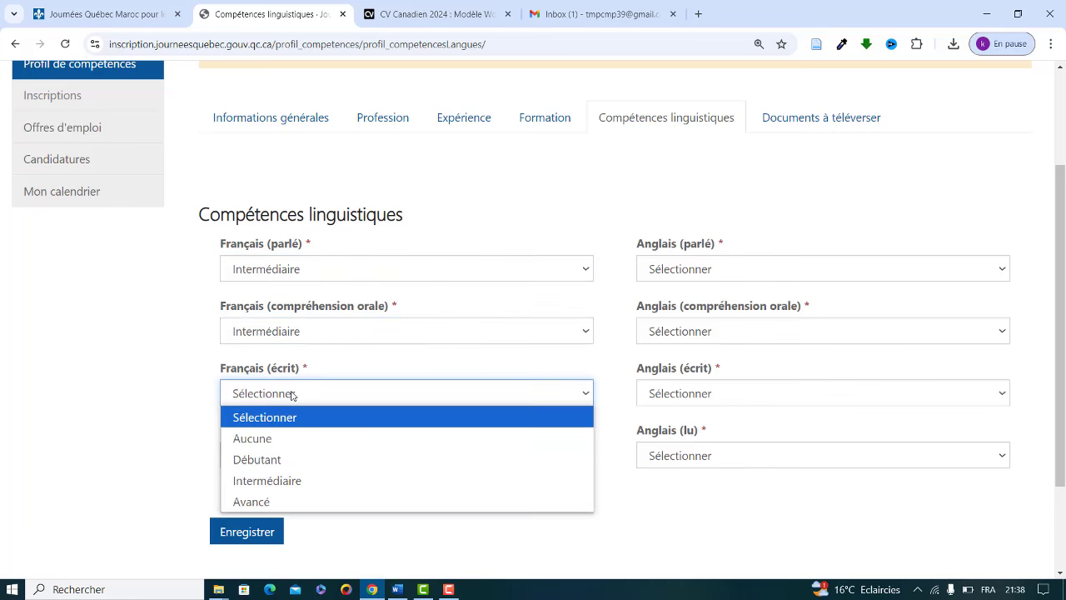
click(241, 484)
click(284, 457)
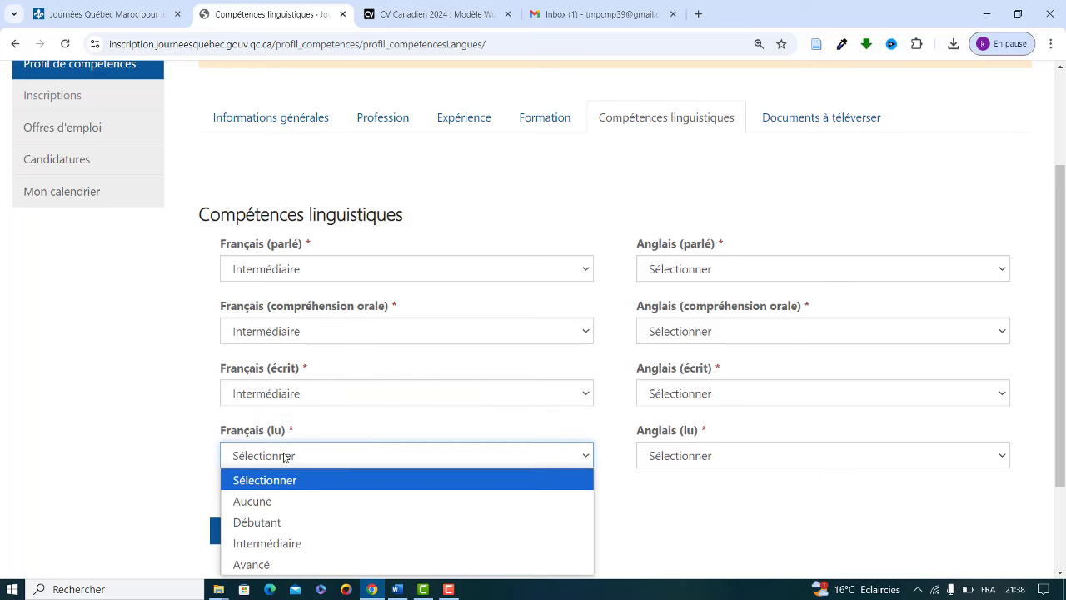
click(260, 553)
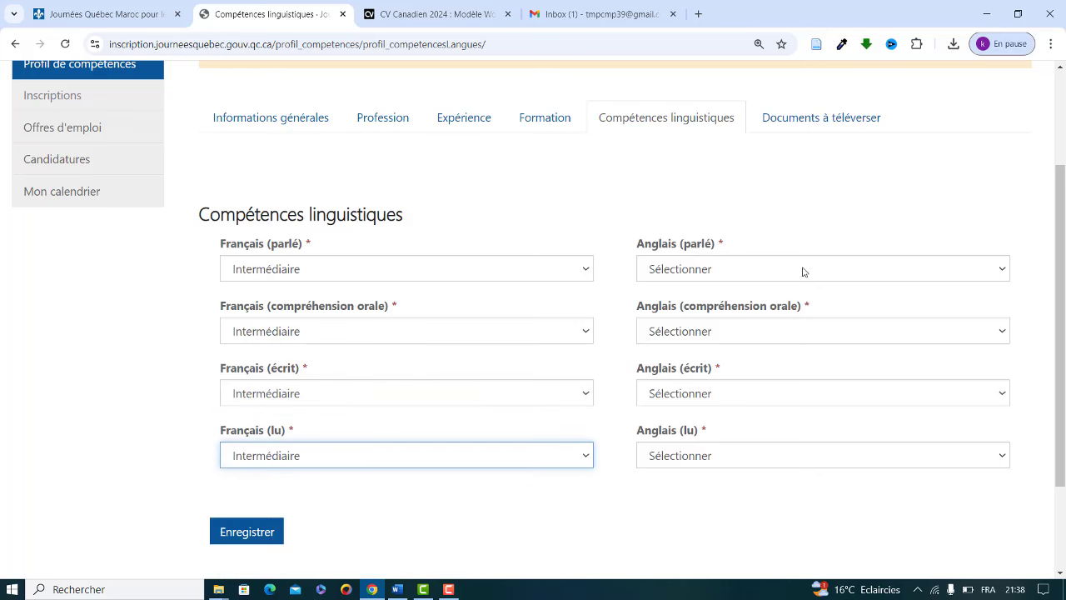
Step: Set all four English skills (parlé, compréhension orale, écrit, lu) to Intermédiaire
click(750, 278)
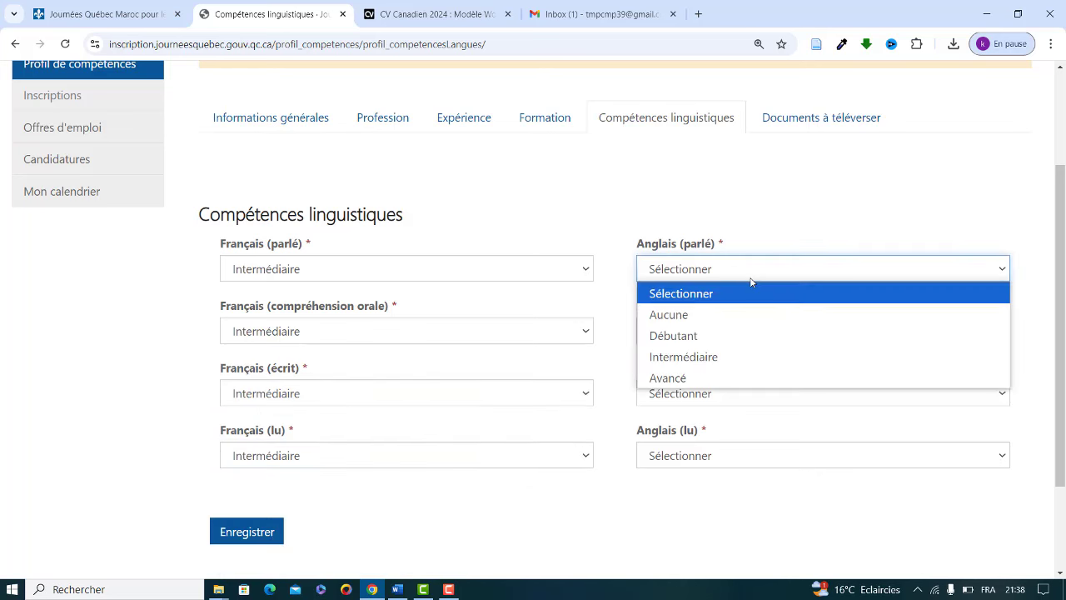
click(670, 357)
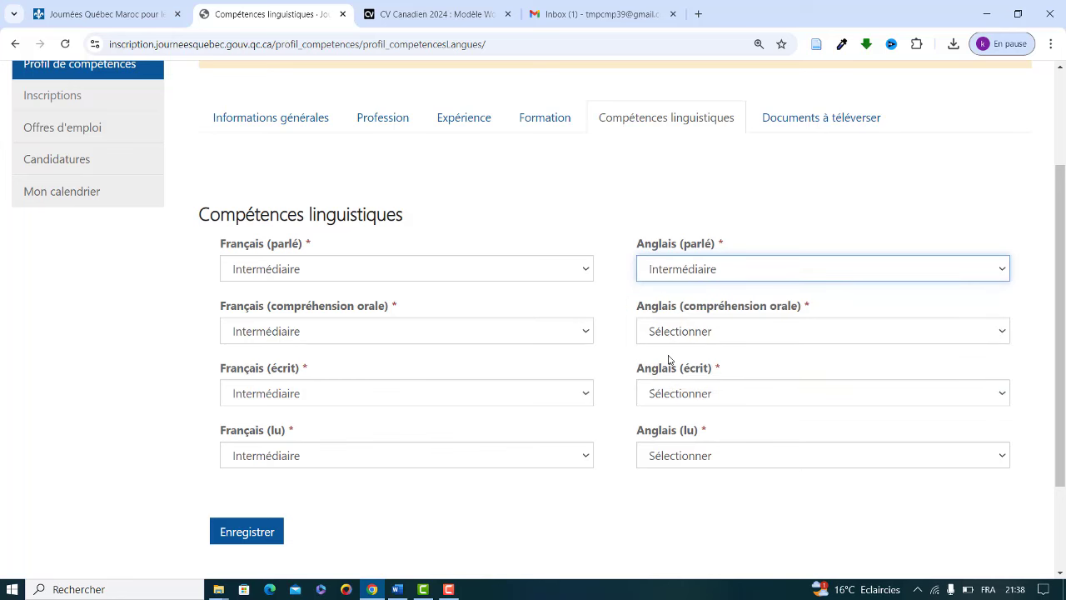
click(714, 329)
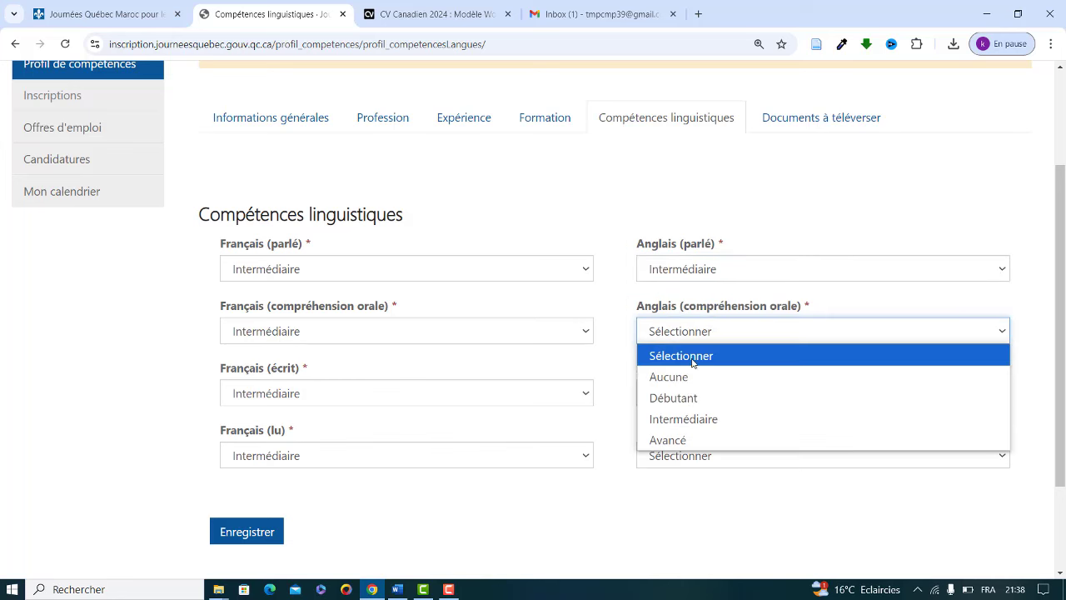
click(686, 419)
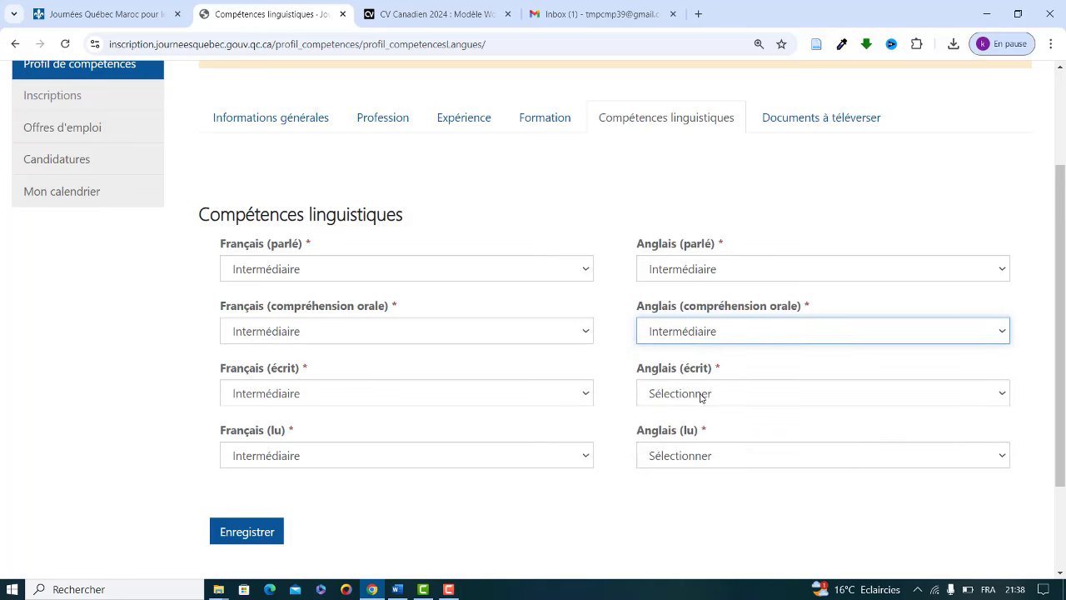
click(707, 391)
click(698, 481)
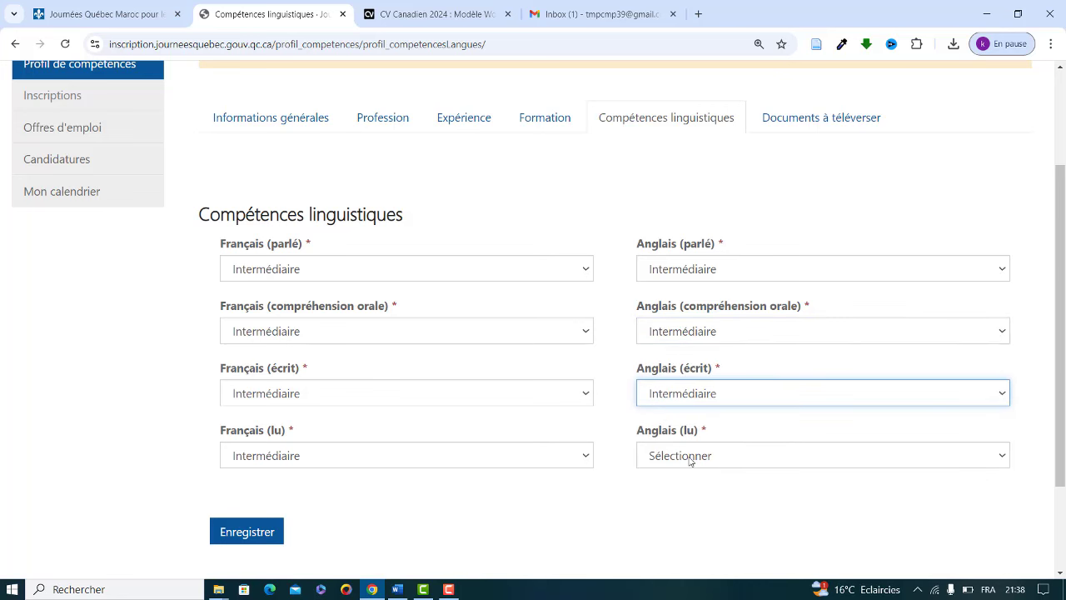
click(690, 455)
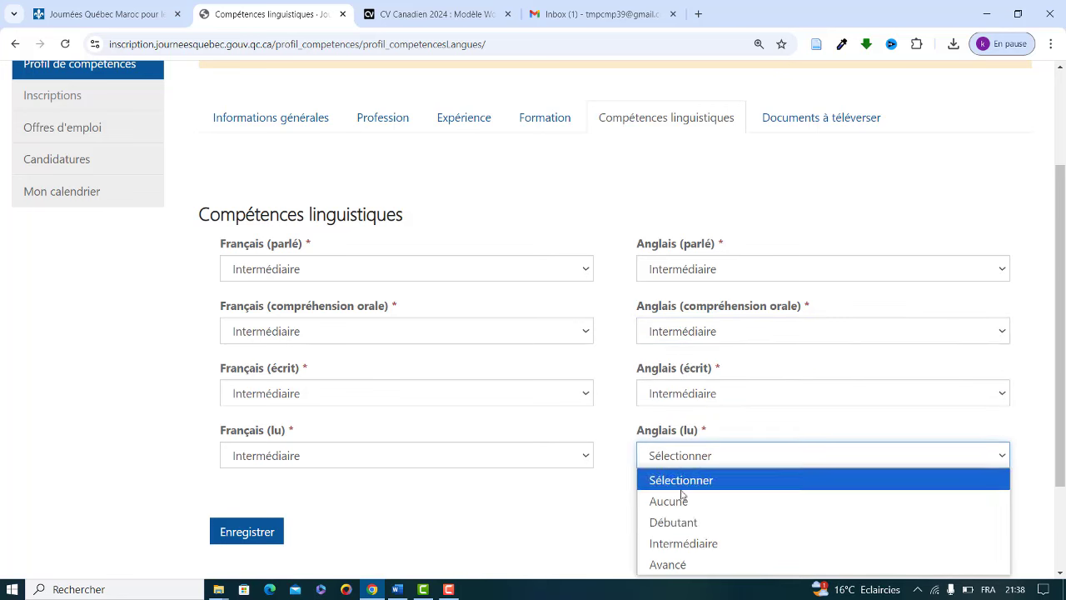
click(665, 547)
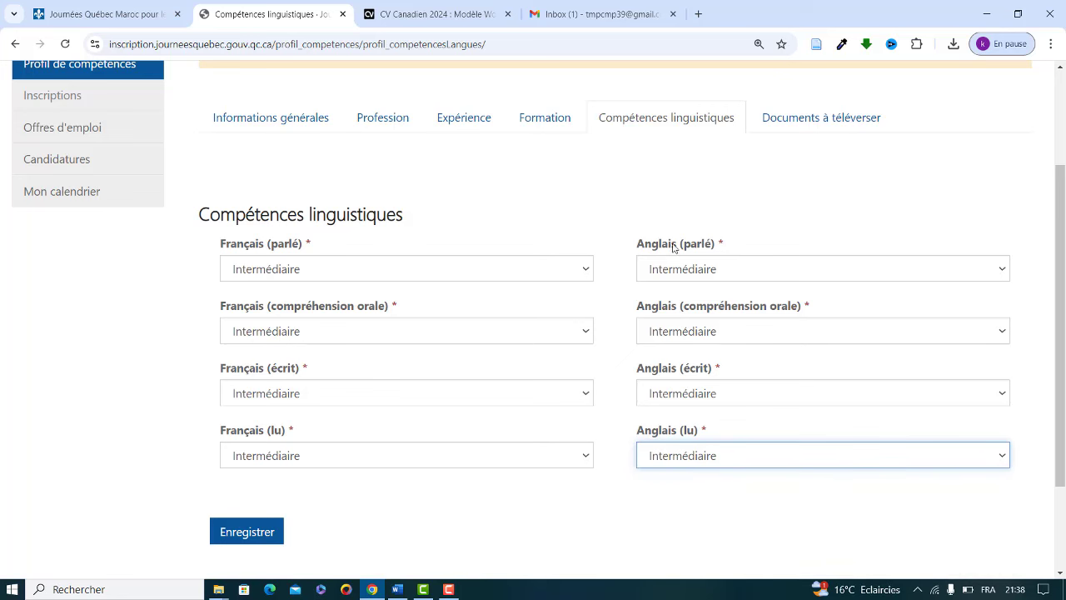
scroll(674, 248, down, 2)
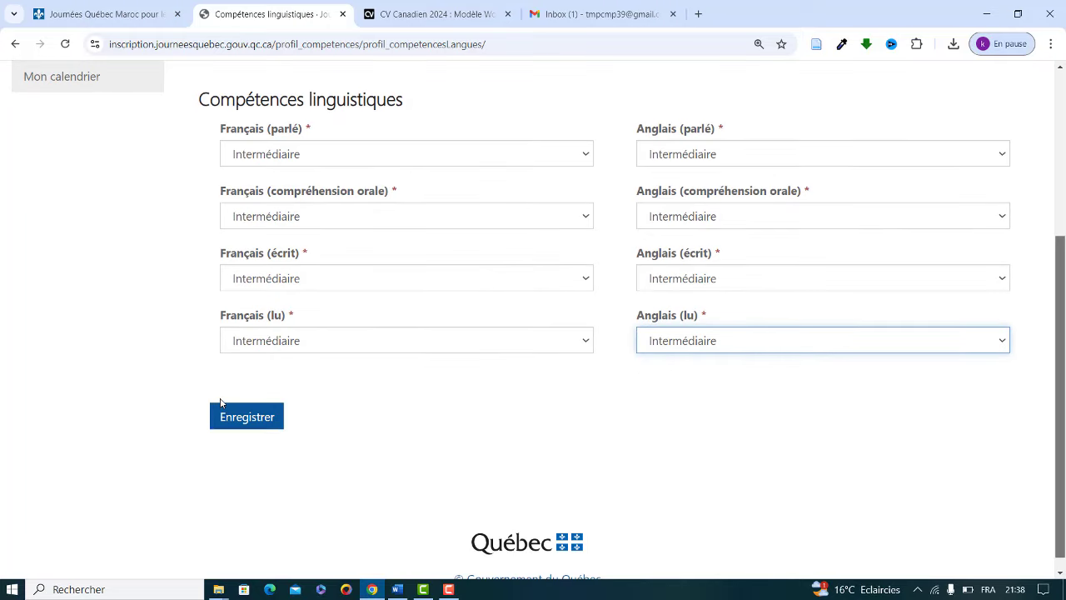
Step: Save the Intermédiaire language levels and review the Documents à téléverser page
click(239, 418)
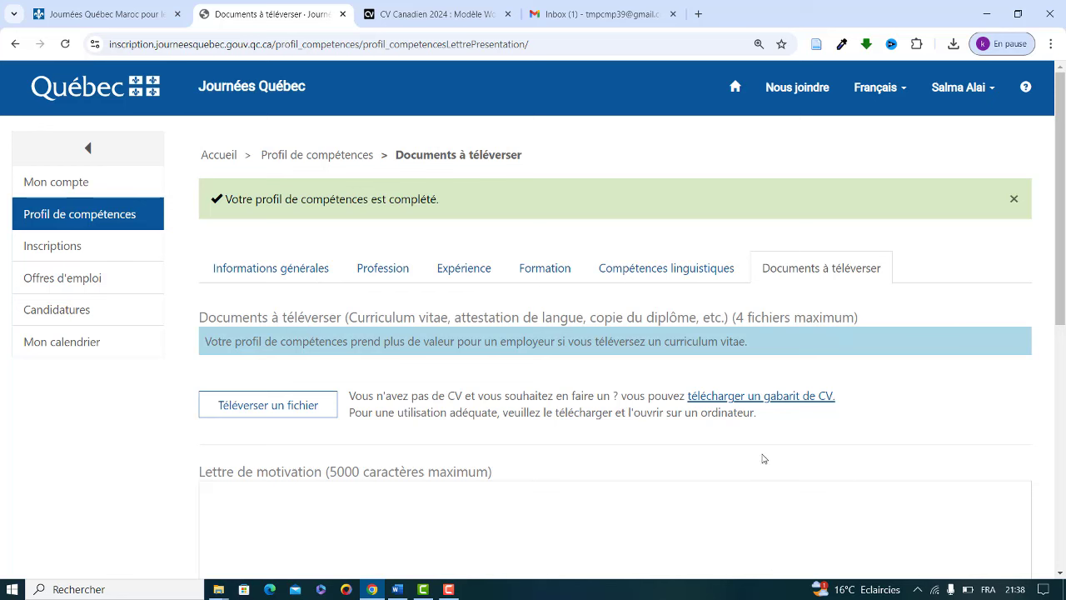
drag(1061, 225, 1064, 247)
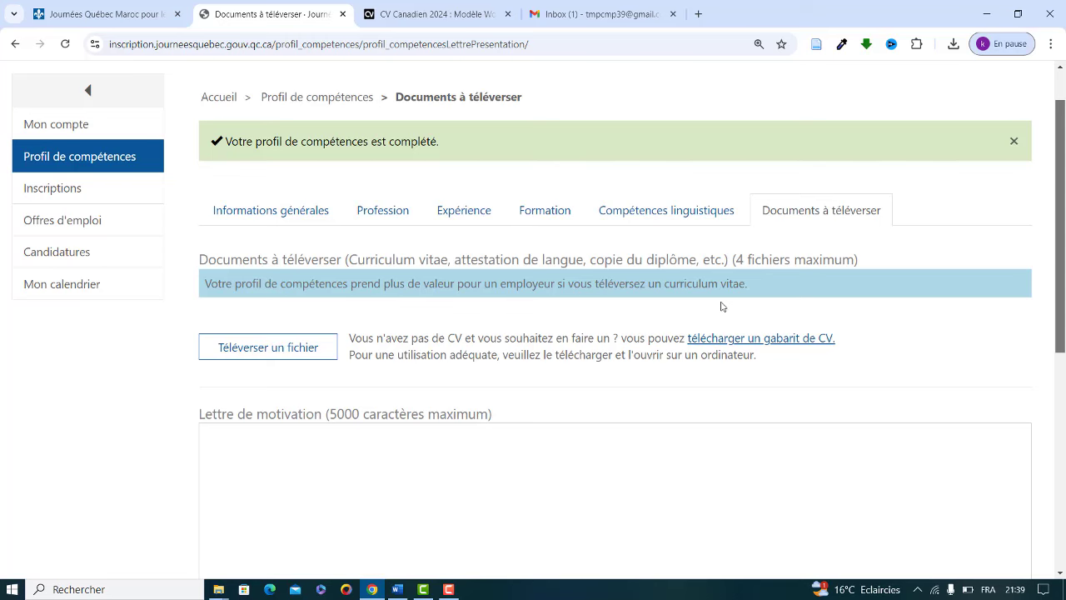
Step: Switch to the CV Canadien 2024 tab and scroll through its Word DOCX template details
click(423, 14)
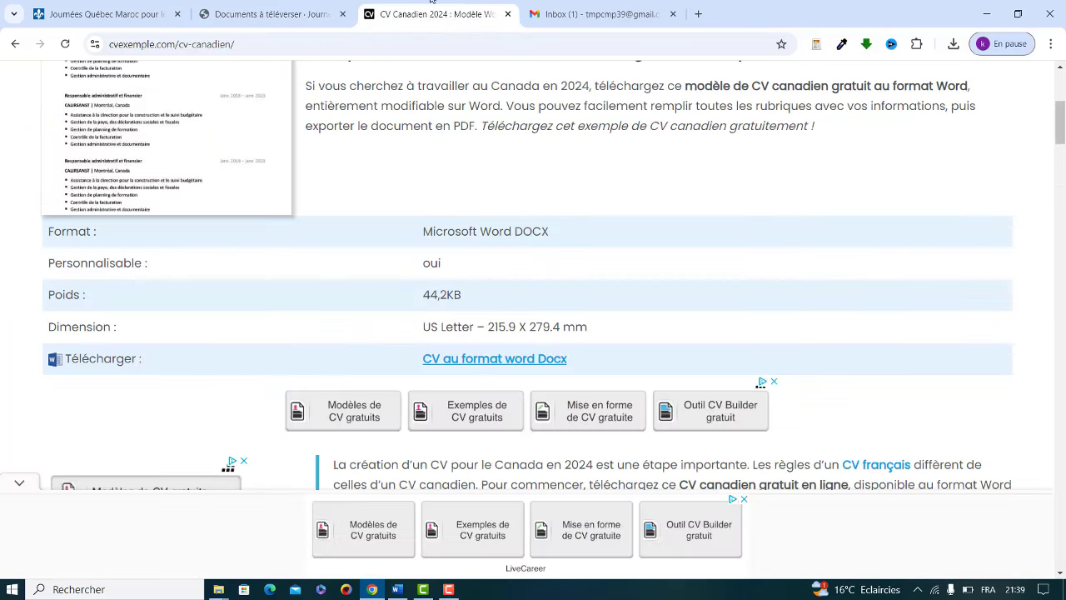
drag(1063, 142, 1062, 111)
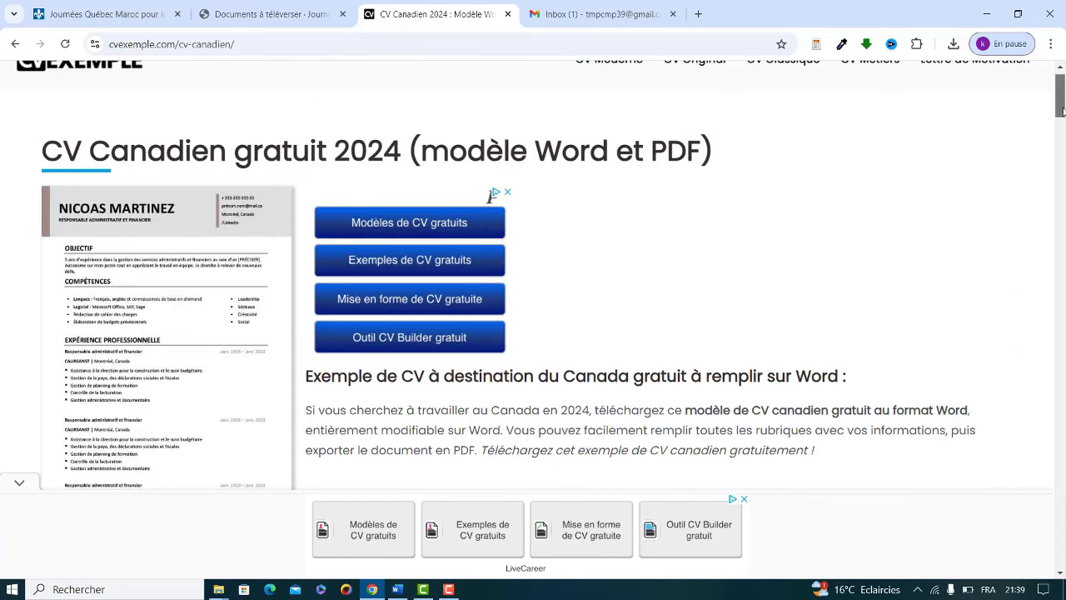
scroll(1062, 111, down, 2)
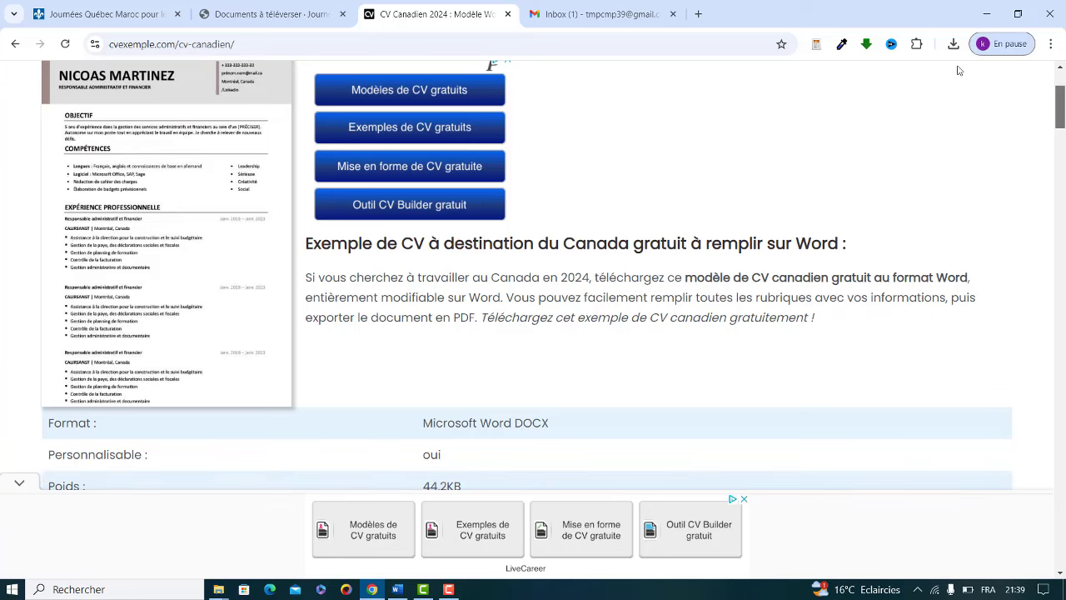
drag(1063, 114, 1059, 83)
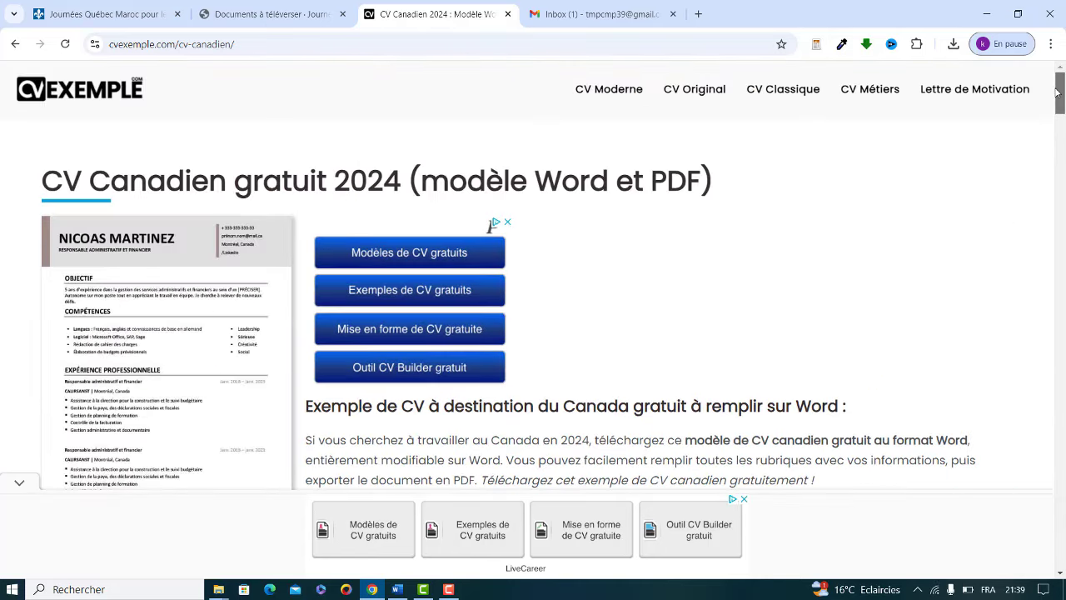
scroll(177, 200, down, 1)
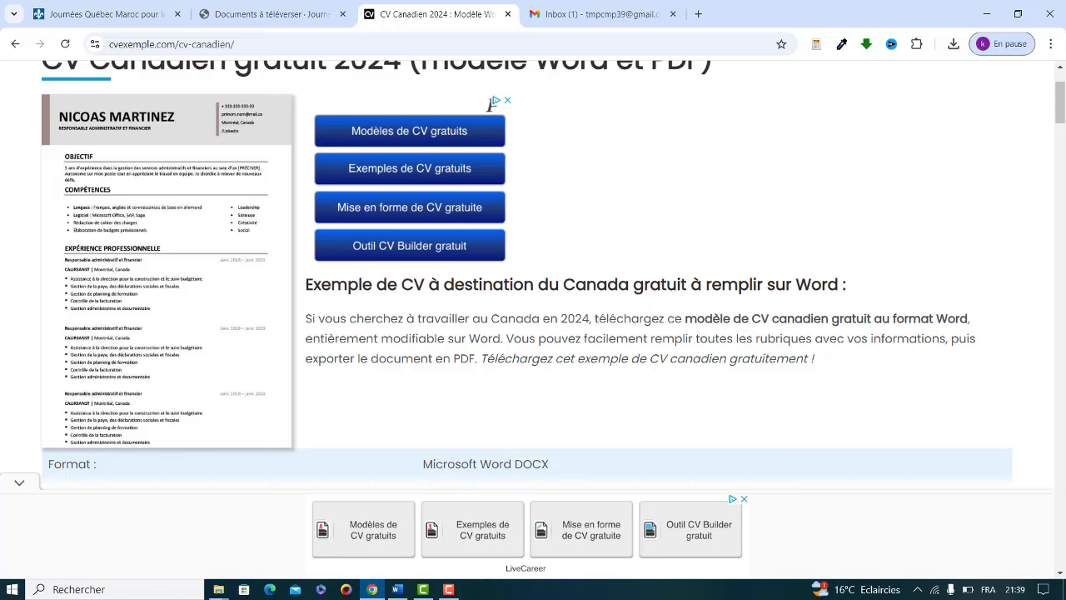
click(213, 592)
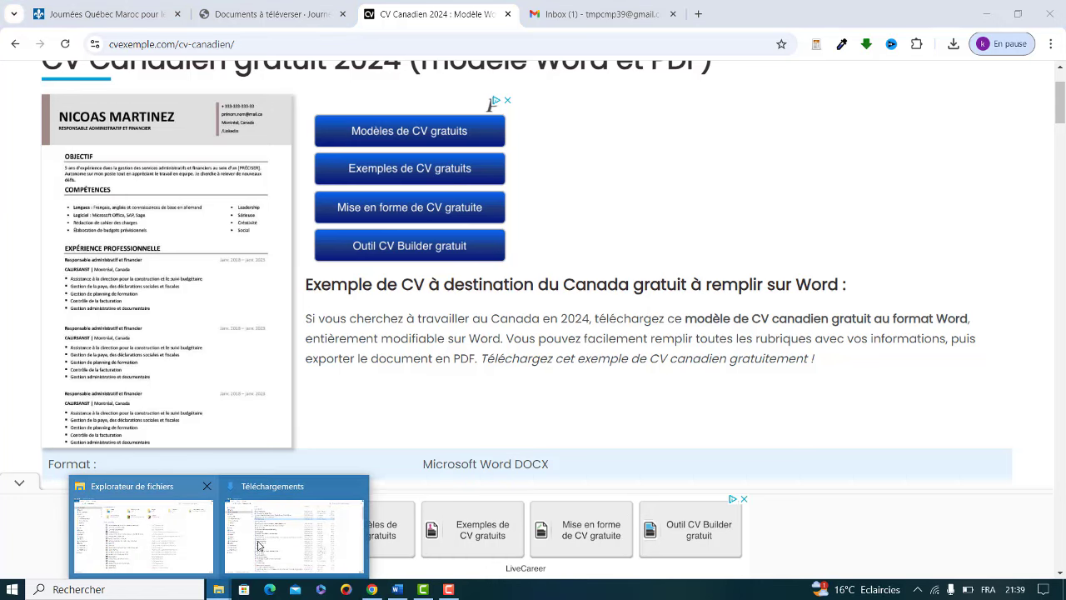
Step: Open CV-Salma.docx from Téléchargements in Word and scroll through both pages to References
click(293, 533)
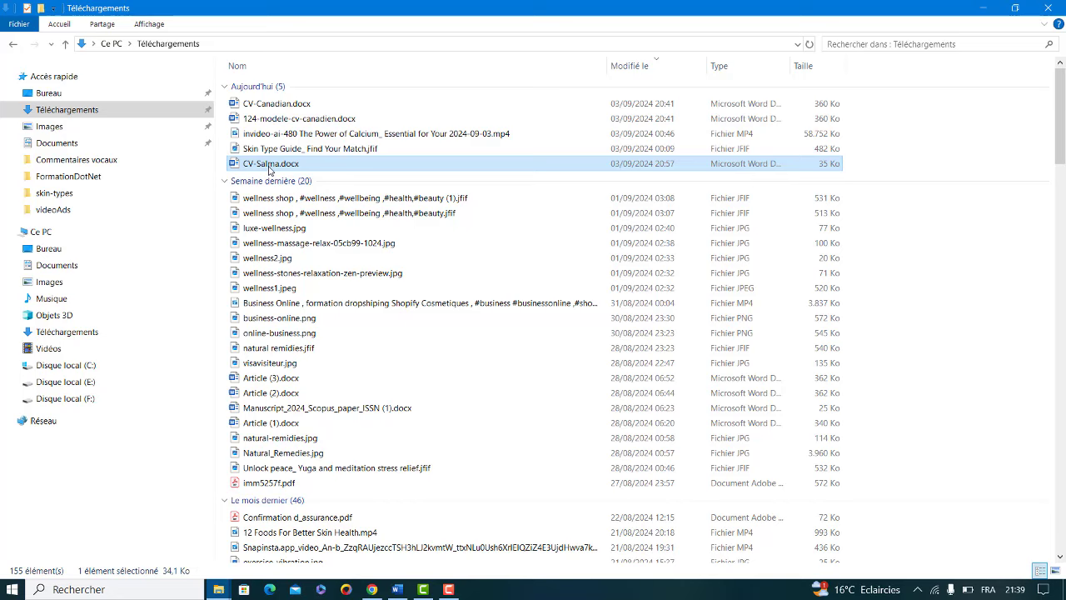
double_click(270, 164)
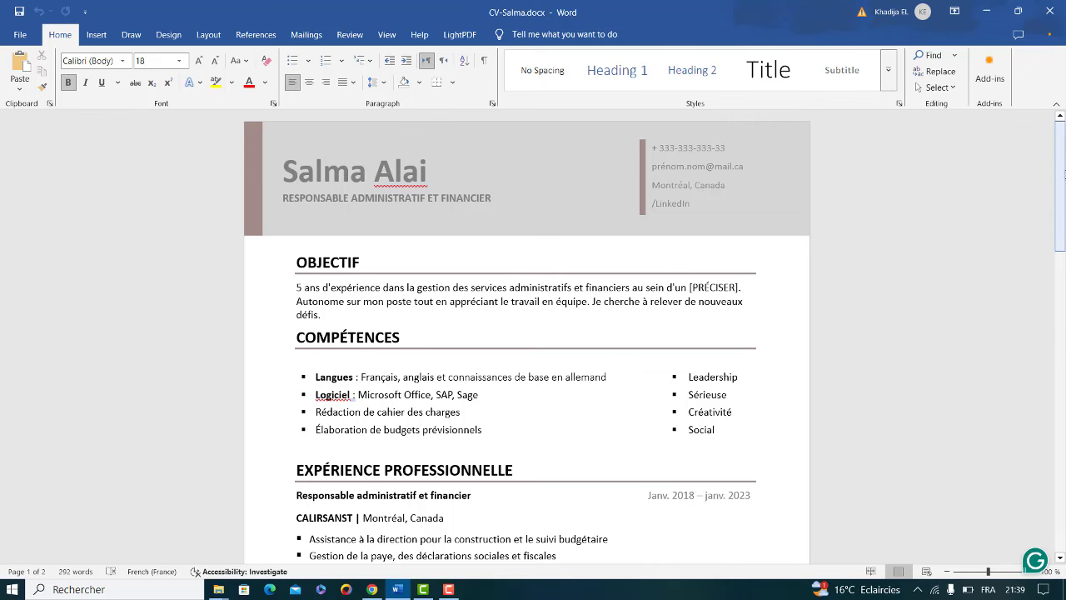
drag(1063, 160, 1063, 207)
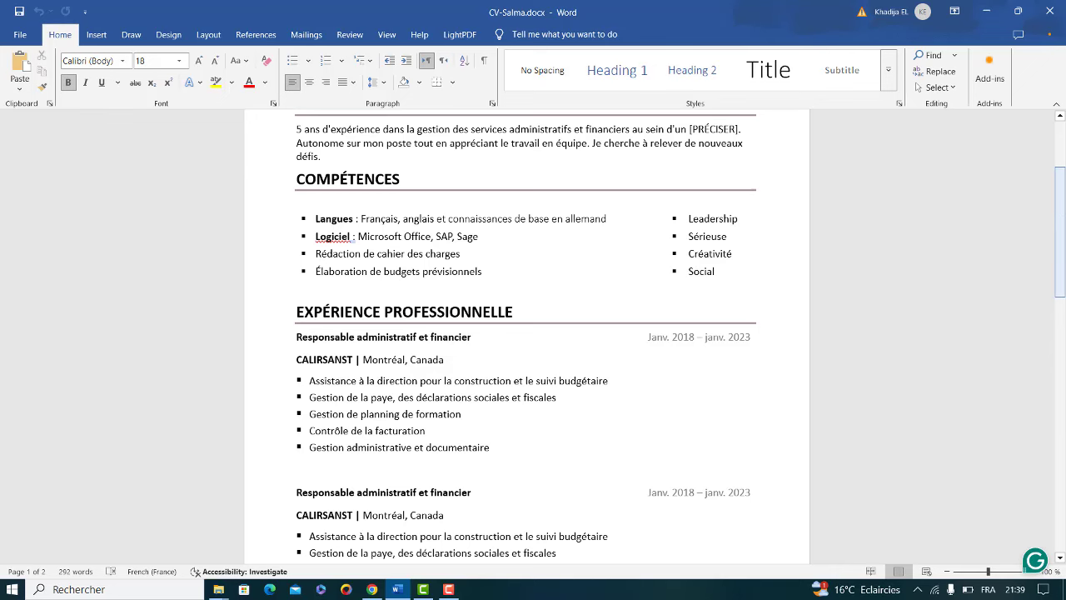
drag(1061, 209, 1063, 243)
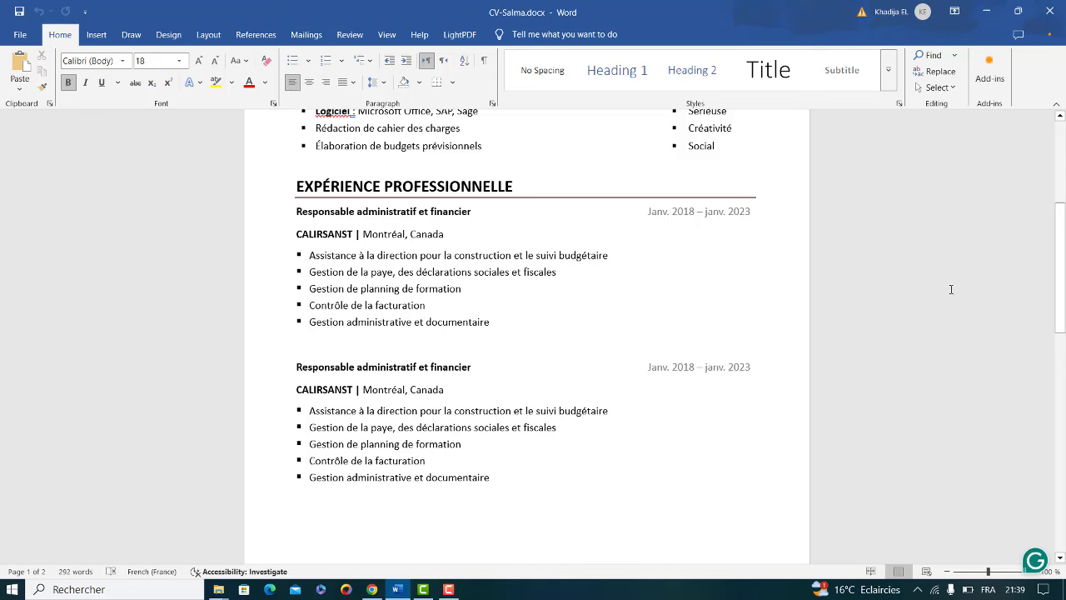
click(1063, 256)
drag(1062, 234, 1063, 357)
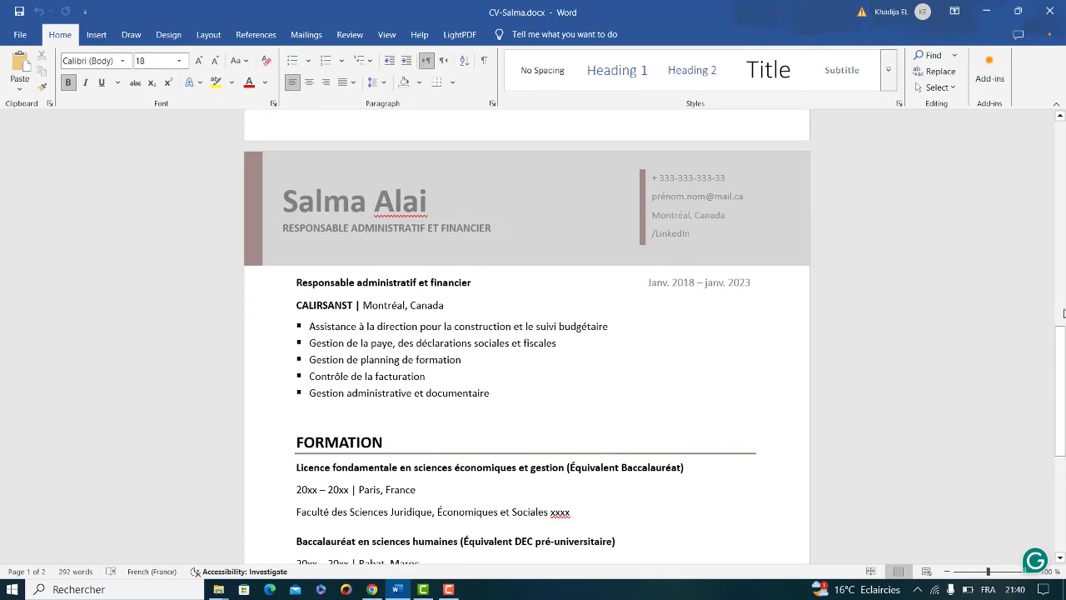
drag(1062, 326, 1062, 378)
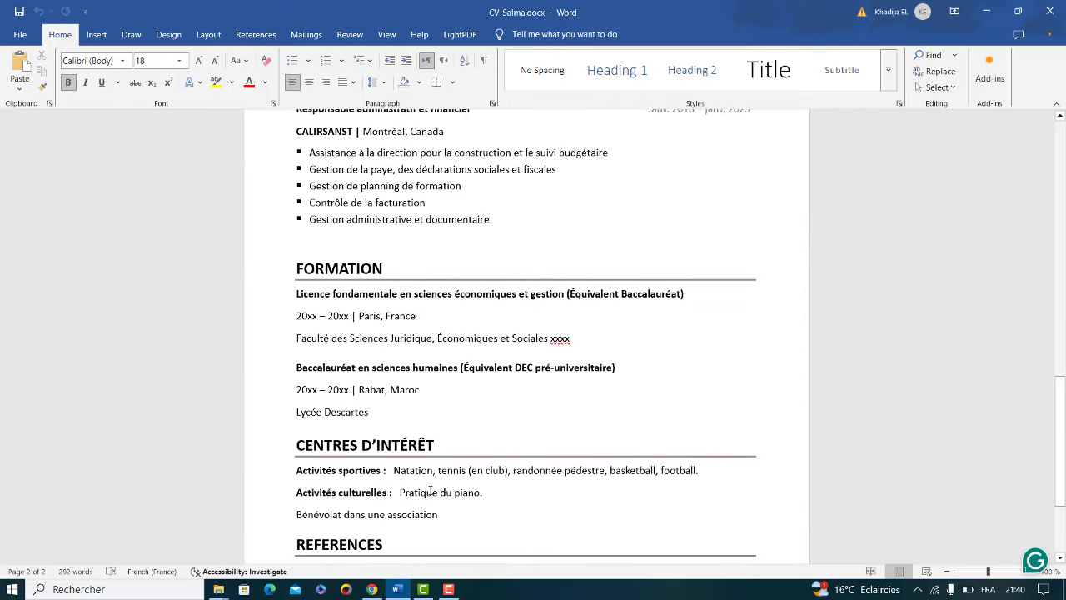
drag(1062, 391, 1062, 423)
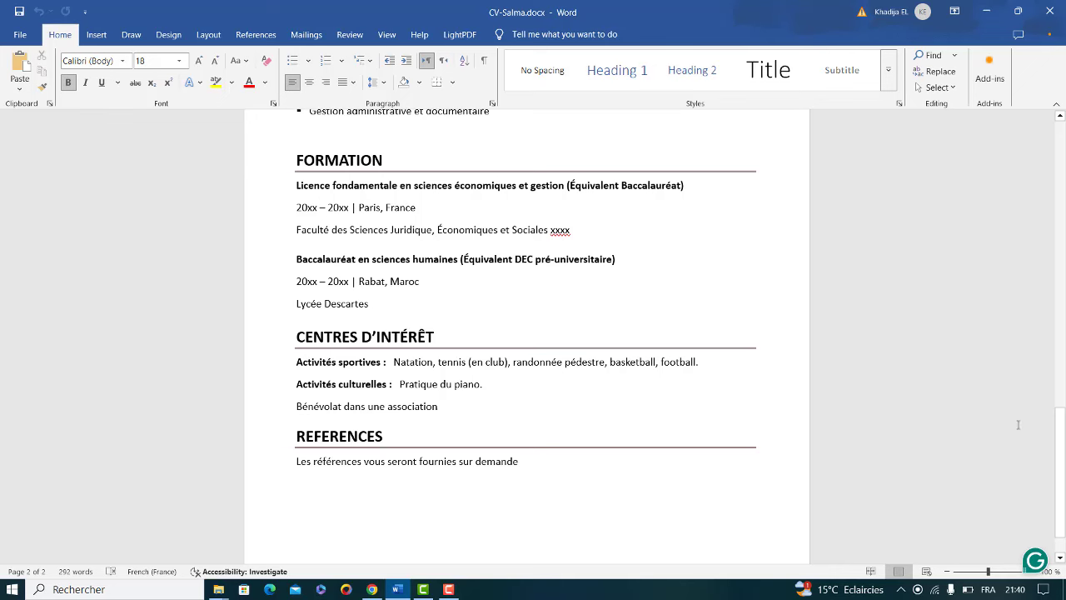
drag(1059, 428, 1047, 361)
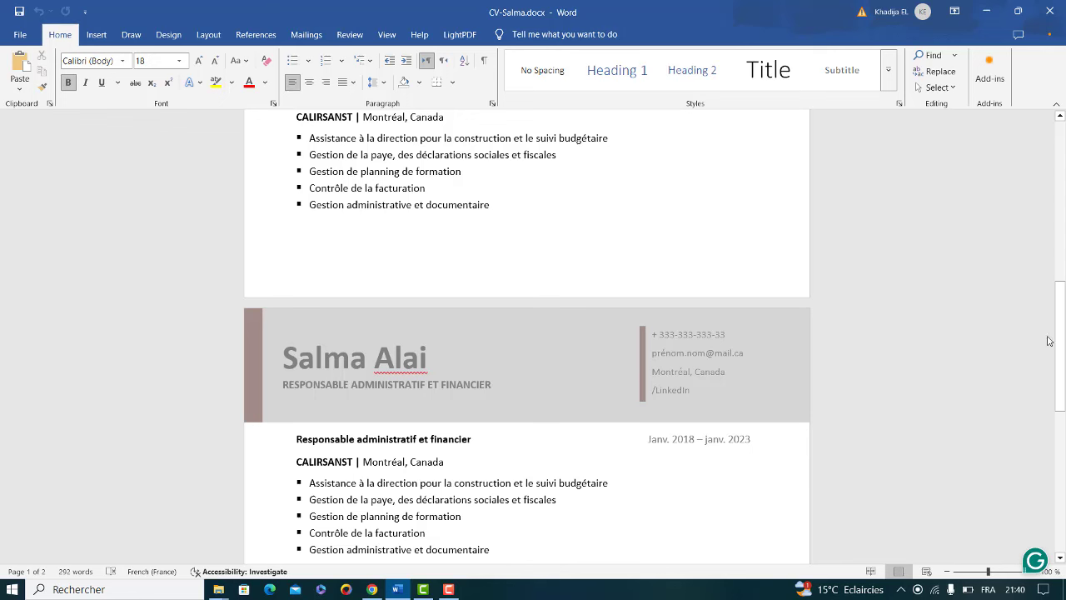
Step: Return from Word to the Journées Québec Documents à téléverser tab and open the upload form
click(986, 11)
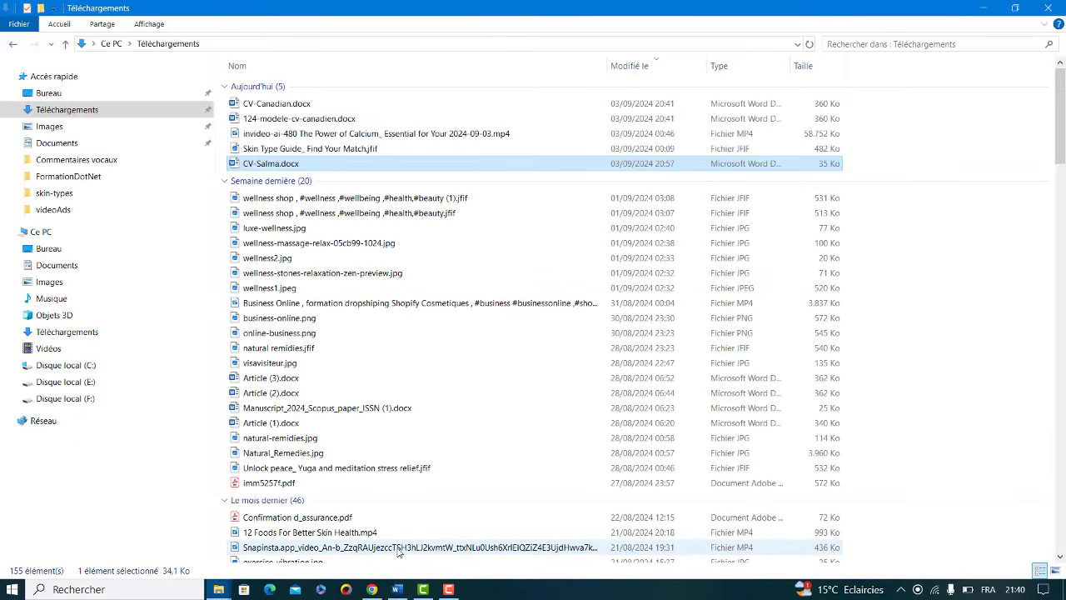
click(373, 589)
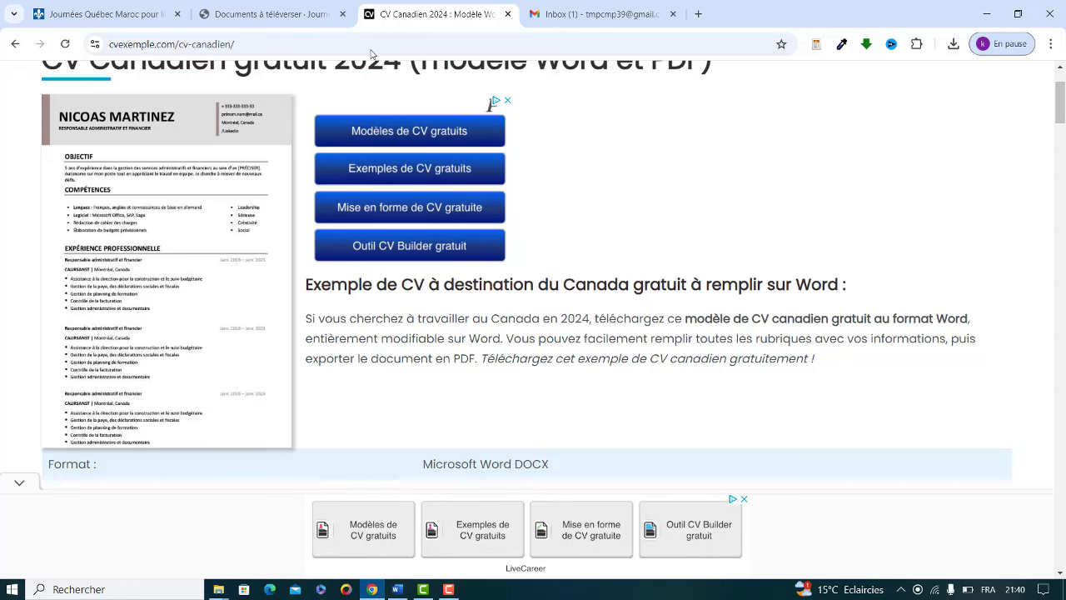
click(94, 14)
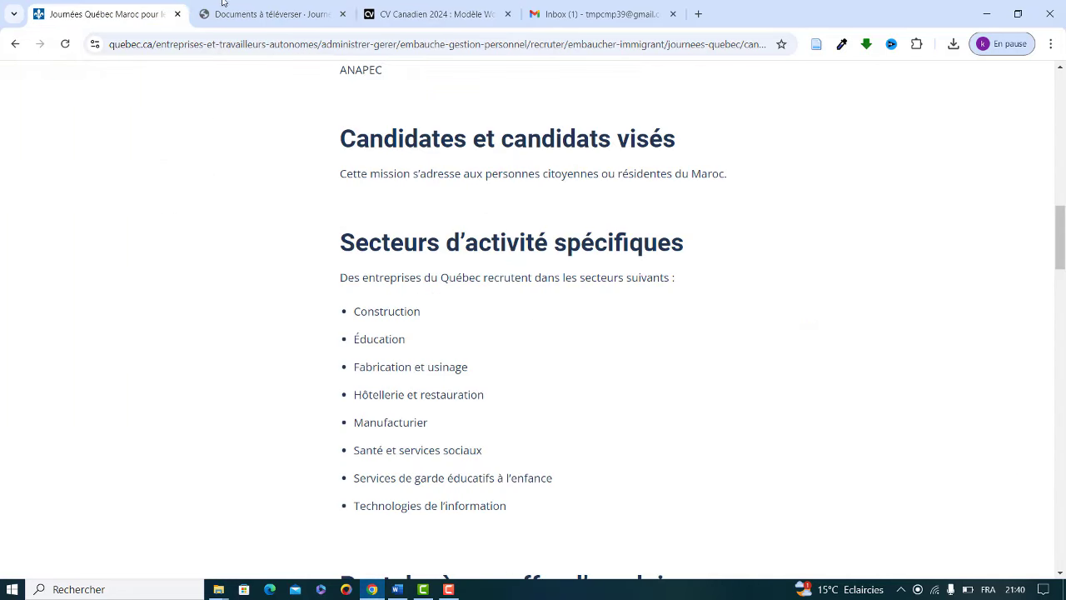
click(276, 15)
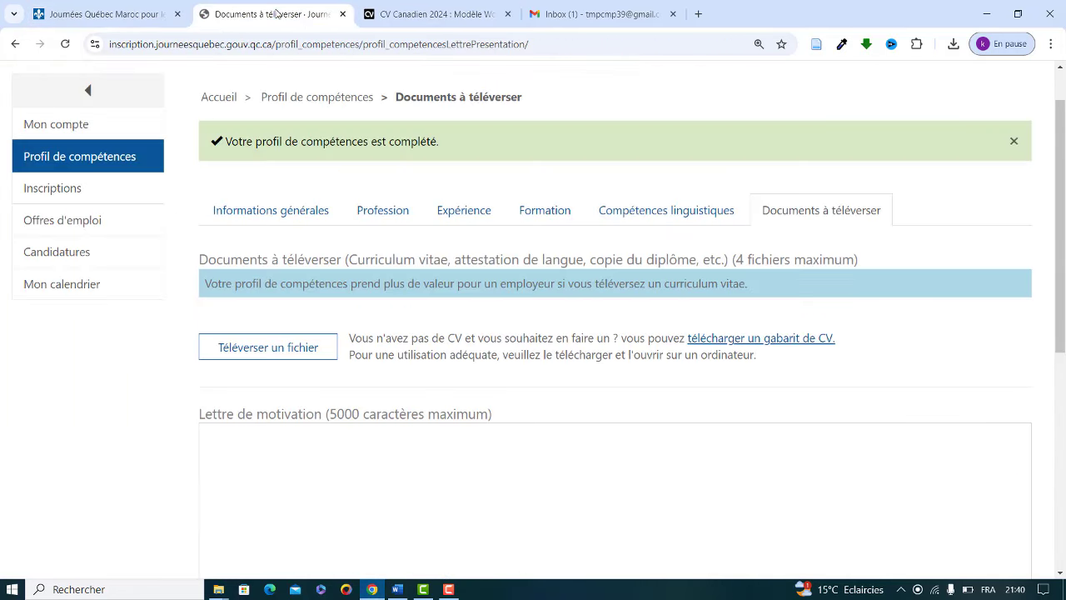
click(240, 350)
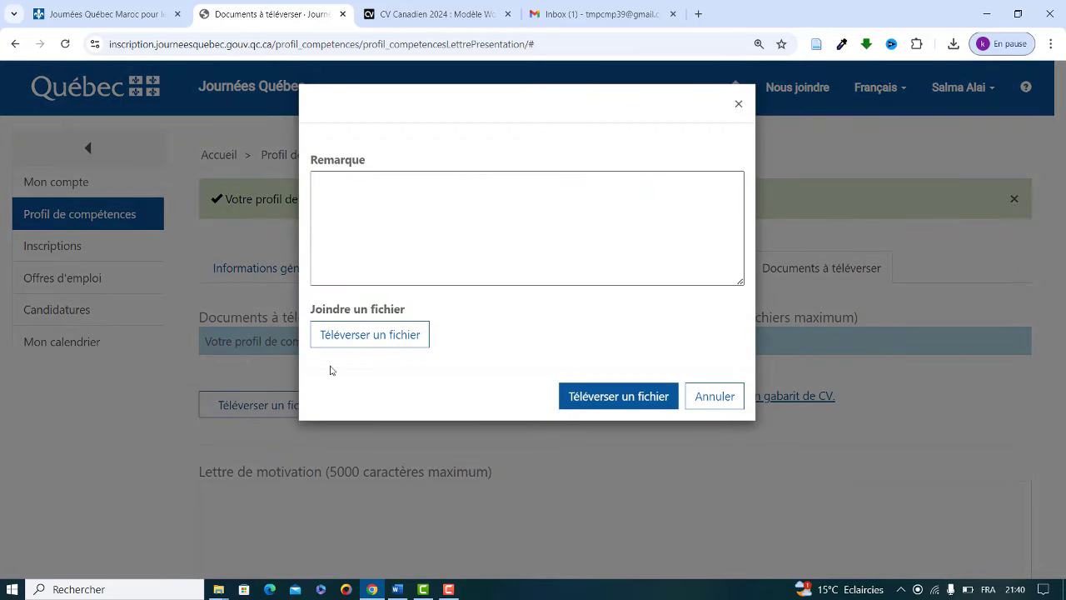
Step: Attach CV-Salma.docx from Téléchargements and submit the upload
click(359, 335)
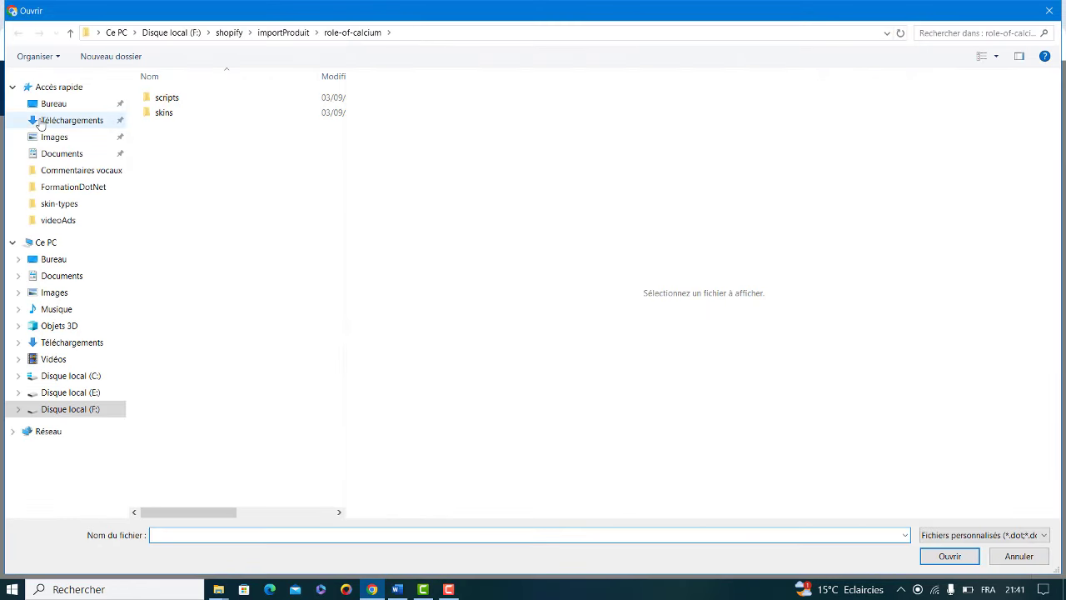
click(40, 122)
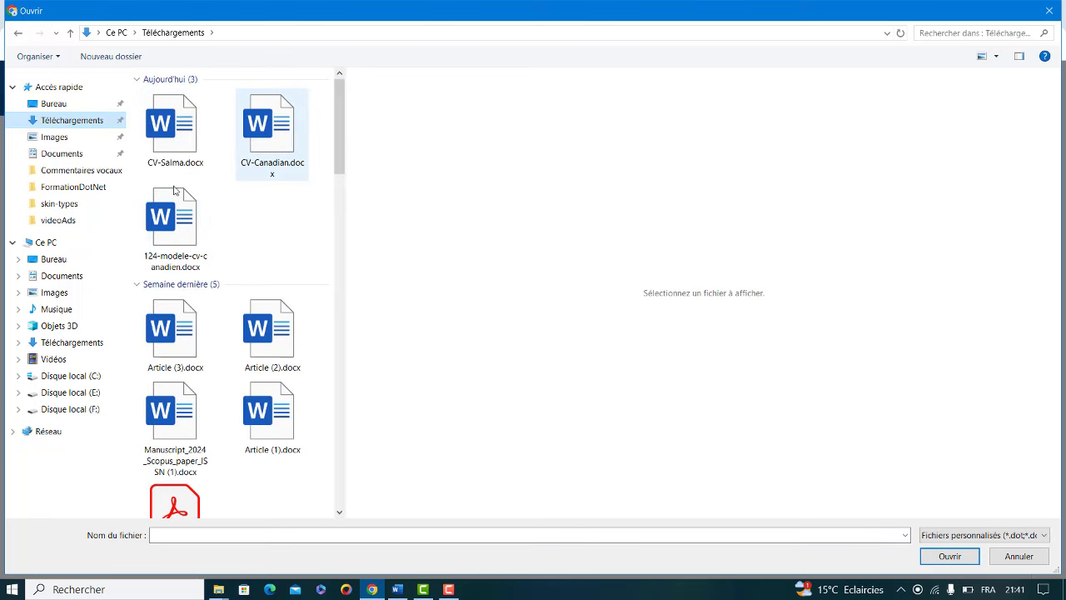
click(158, 138)
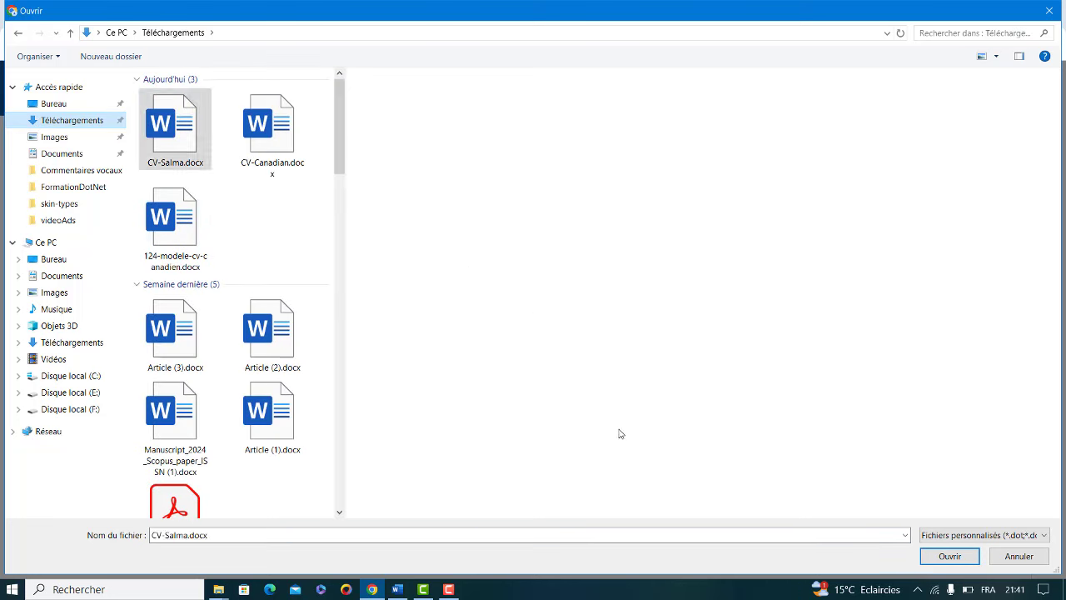
click(949, 556)
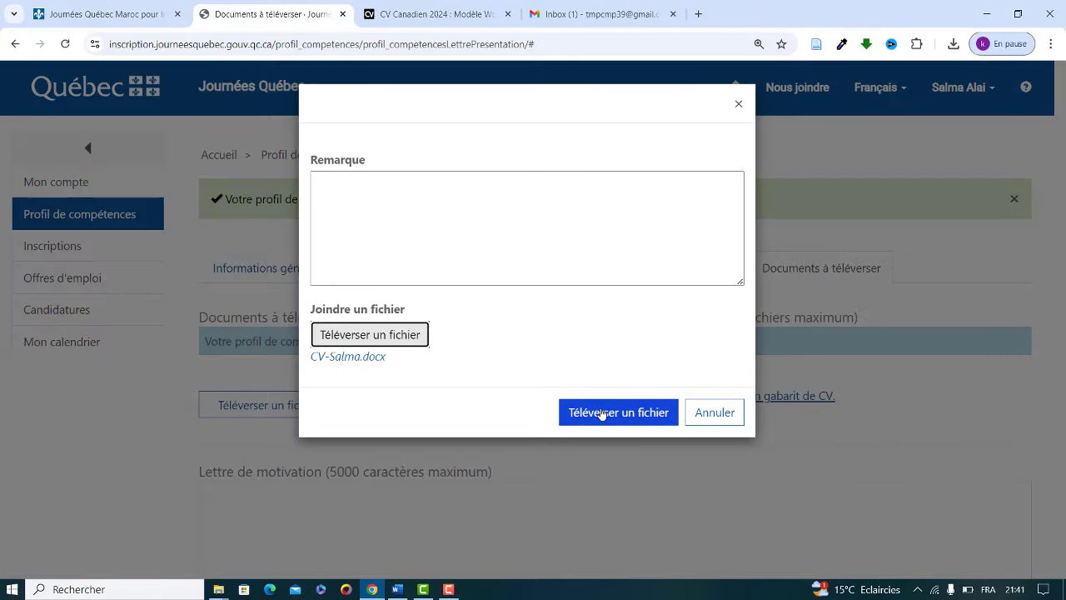
click(601, 413)
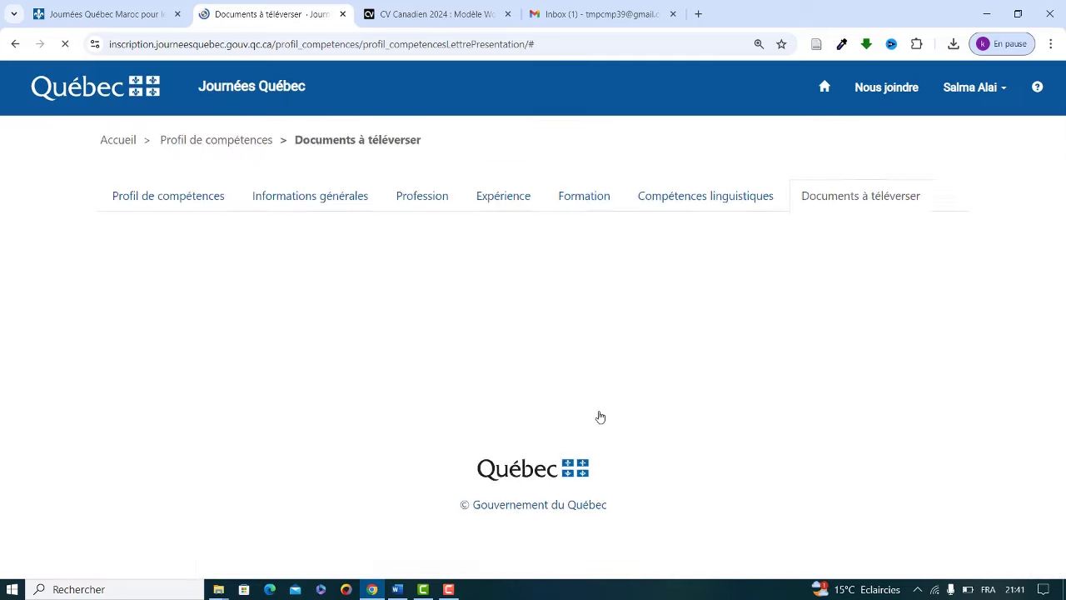
Step: Scroll down to the empty Lettre de motivation box after the upload completes
scroll(1049, 411, down, 5)
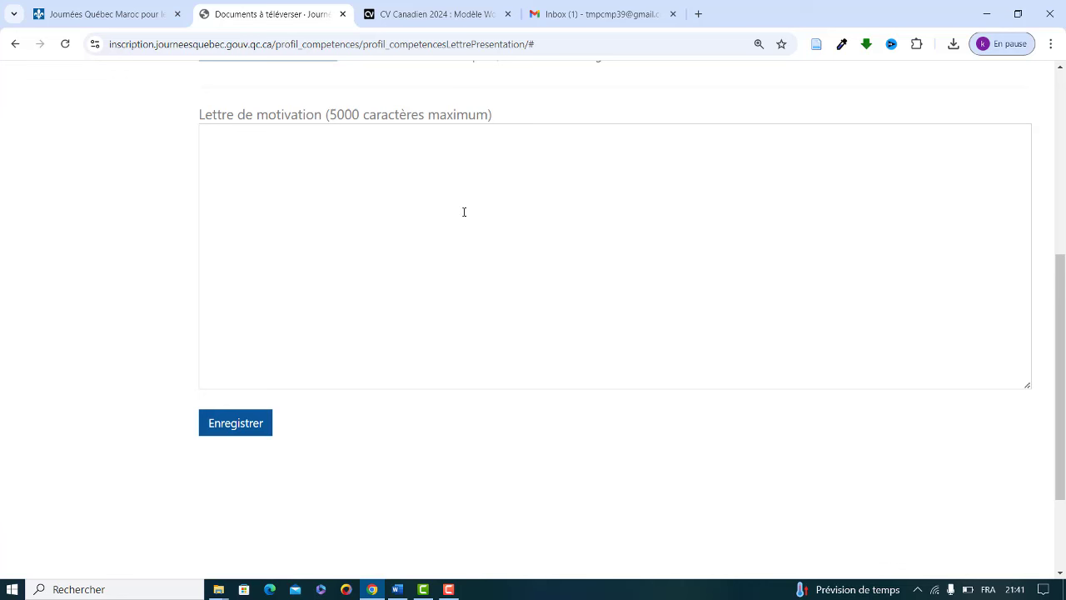
Step: Save the documents page and scroll the Informations générales section showing Maroc, 25-34, Féminin, 40000
click(230, 425)
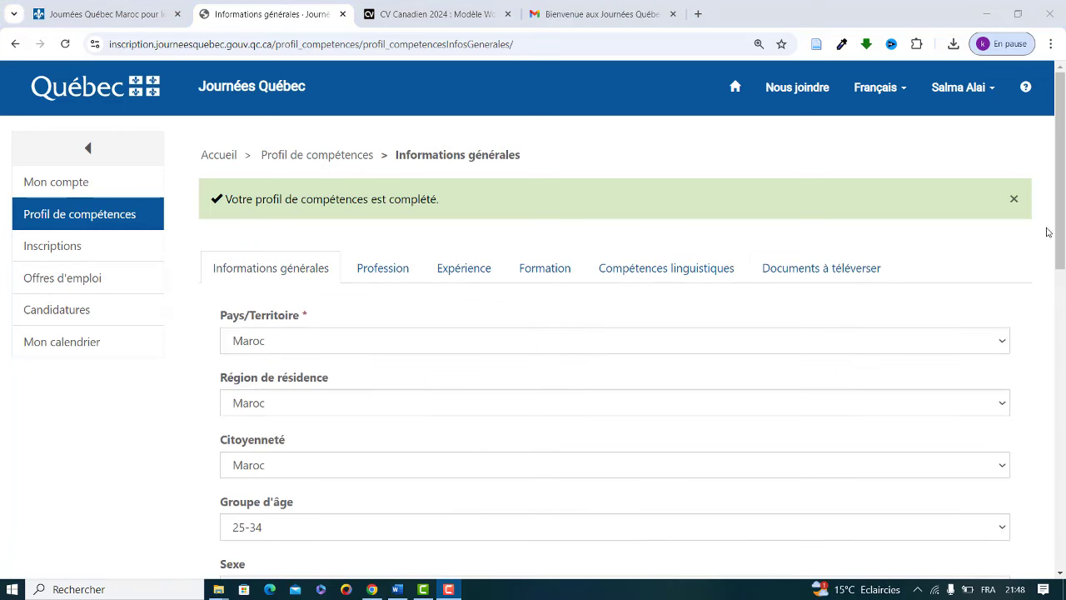
drag(1057, 210, 1063, 254)
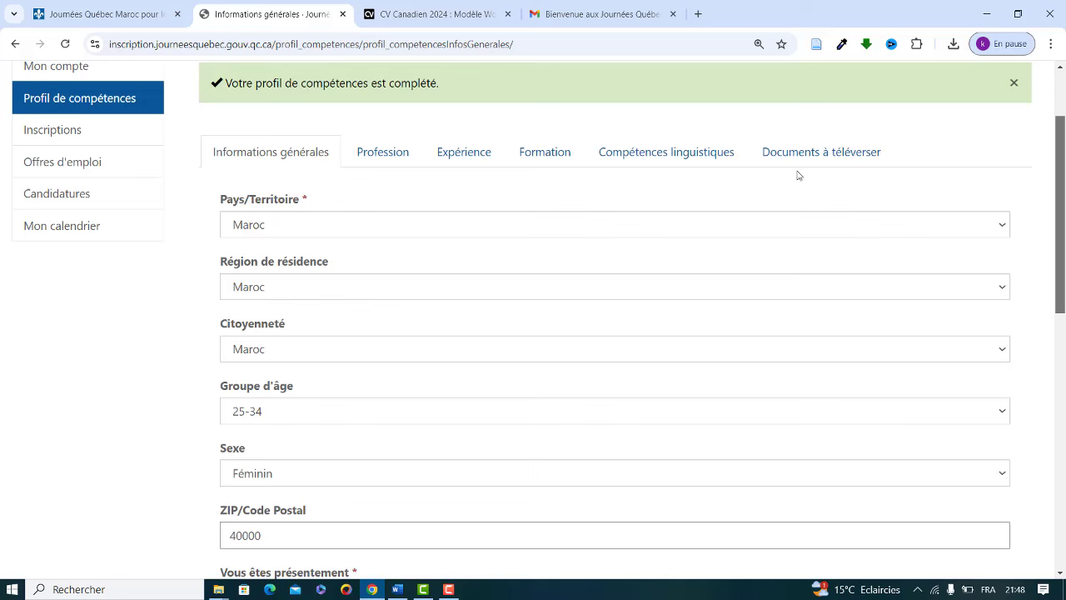
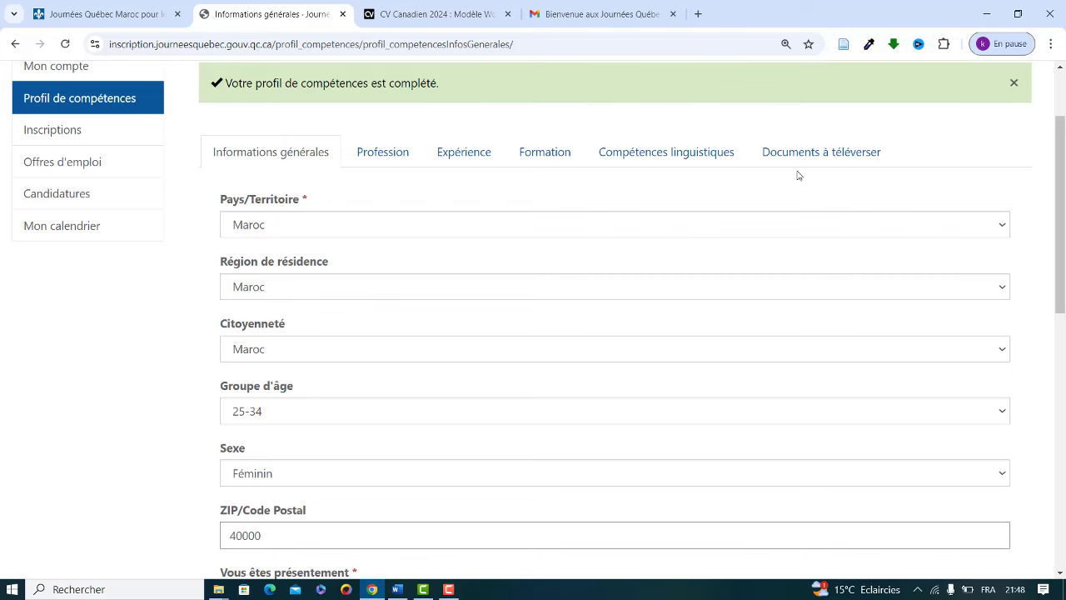
Step: Scroll back to the top of the profile and go to Inscriptions to view current events
scroll(1064, 224, up, 1)
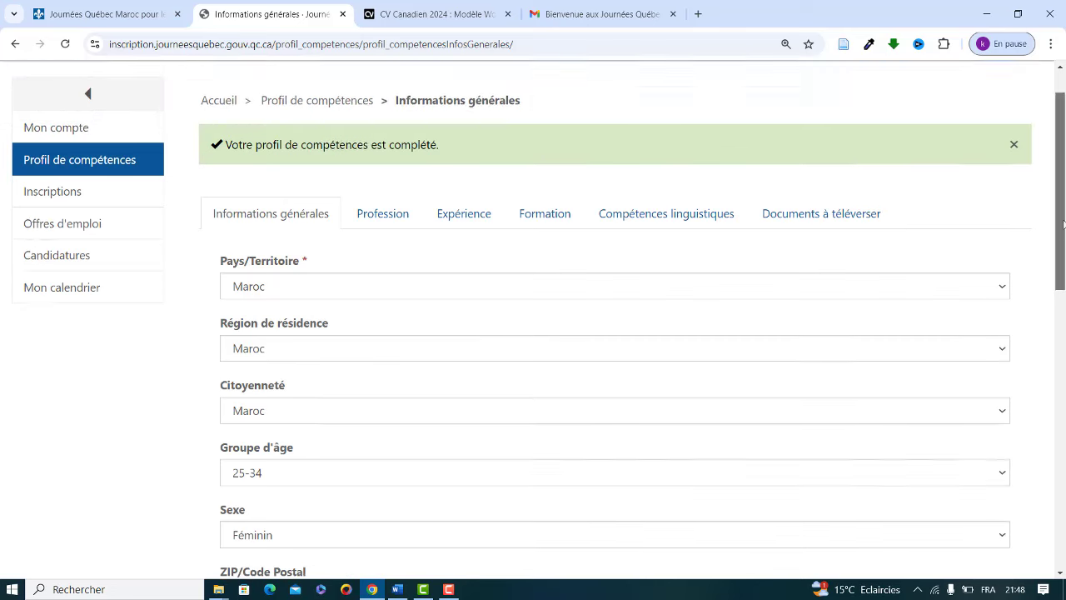
scroll(1063, 223, up, 1)
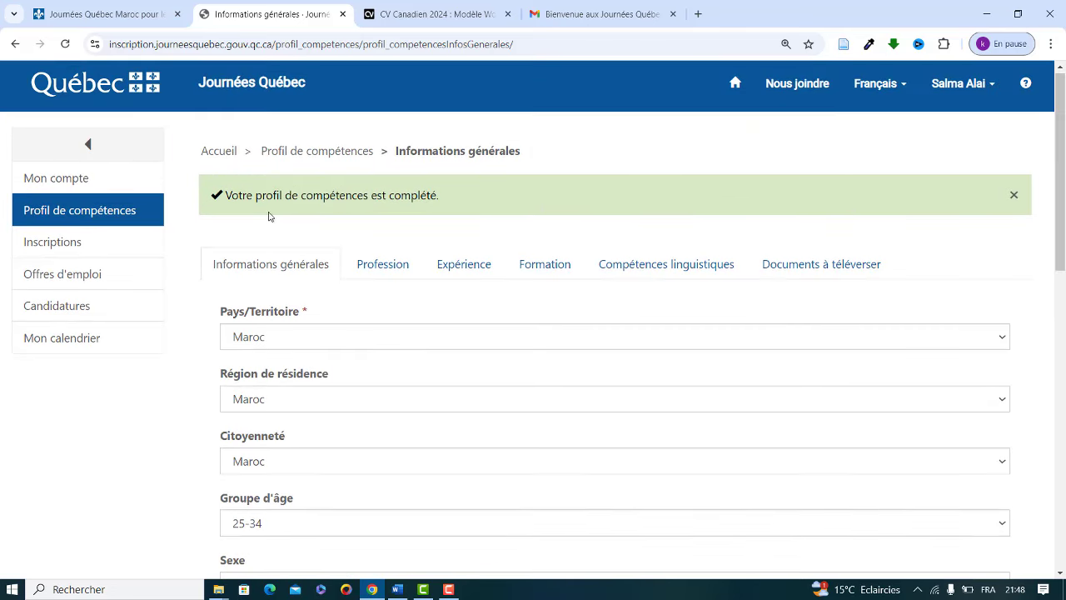
click(69, 250)
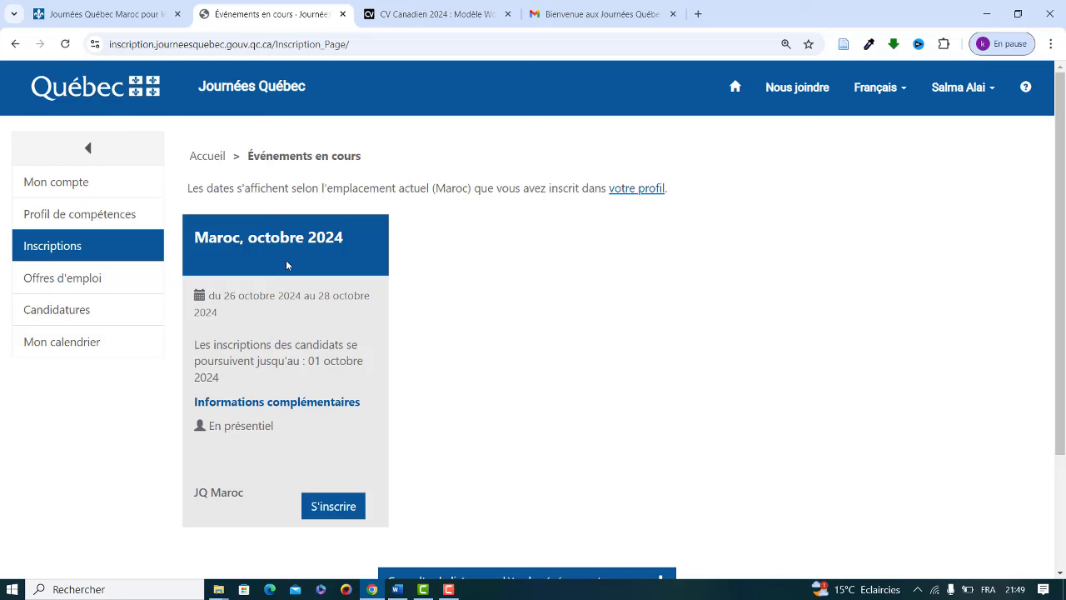
Step: Register for the Maroc, octobre 2024 event, then move on to the job offers list
click(337, 507)
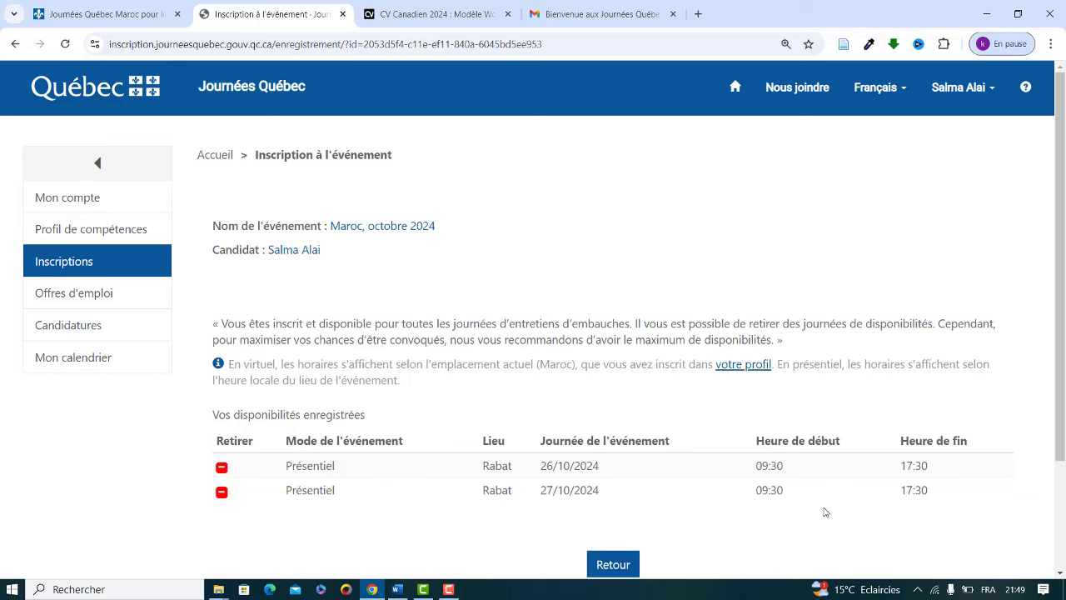
click(73, 293)
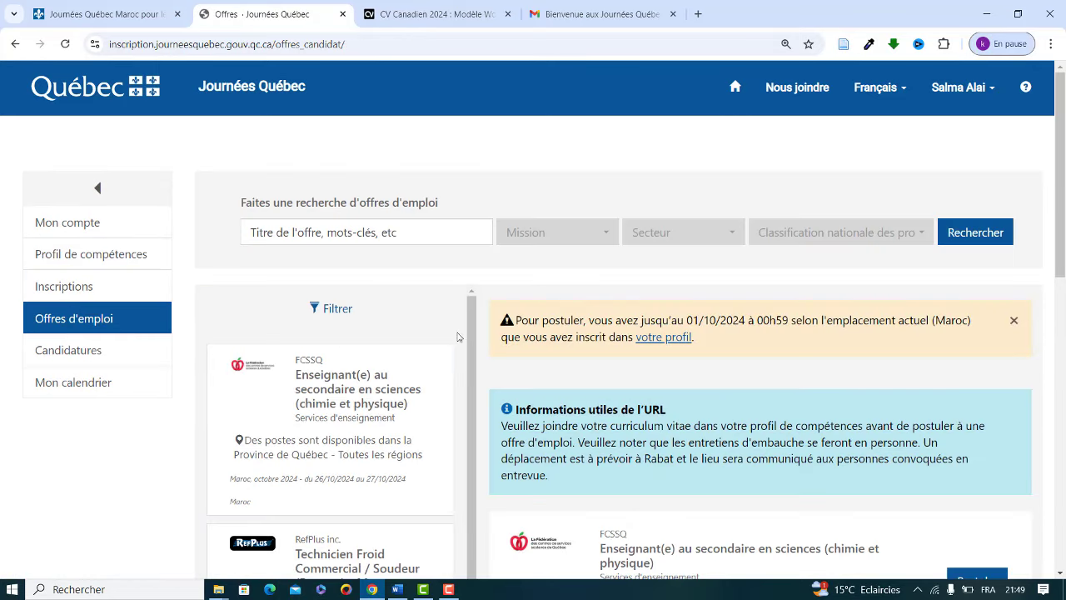
Step: Search job offers for 'gestion' and open the Cofomo Analyste d'affaires (GED) offer details
drag(473, 324, 481, 280)
click(341, 235)
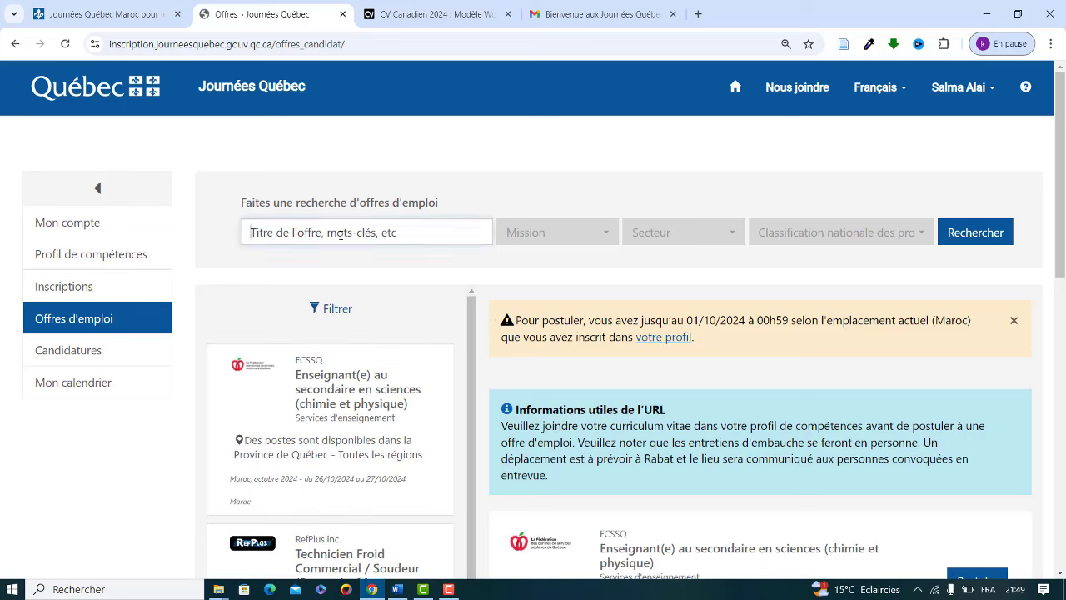
text(ges)
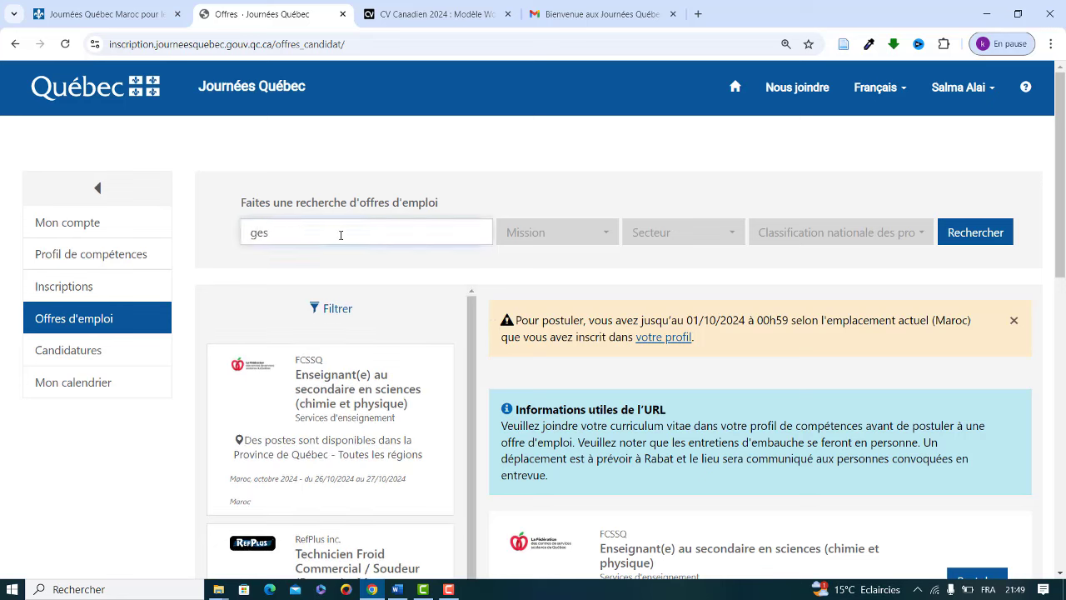
text(tion)
click(991, 231)
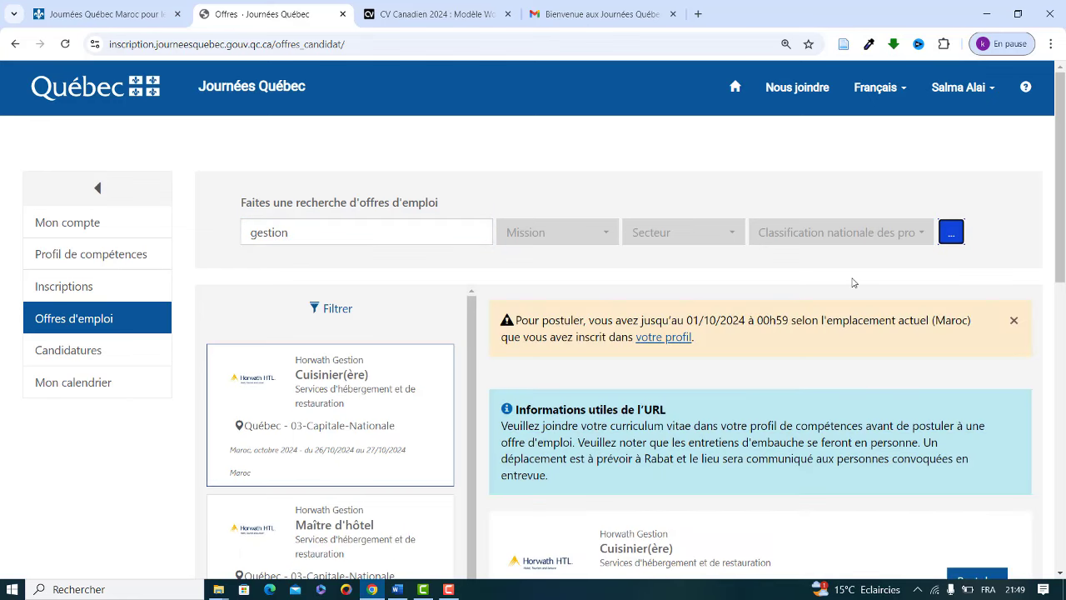
scroll(853, 283, down, 5)
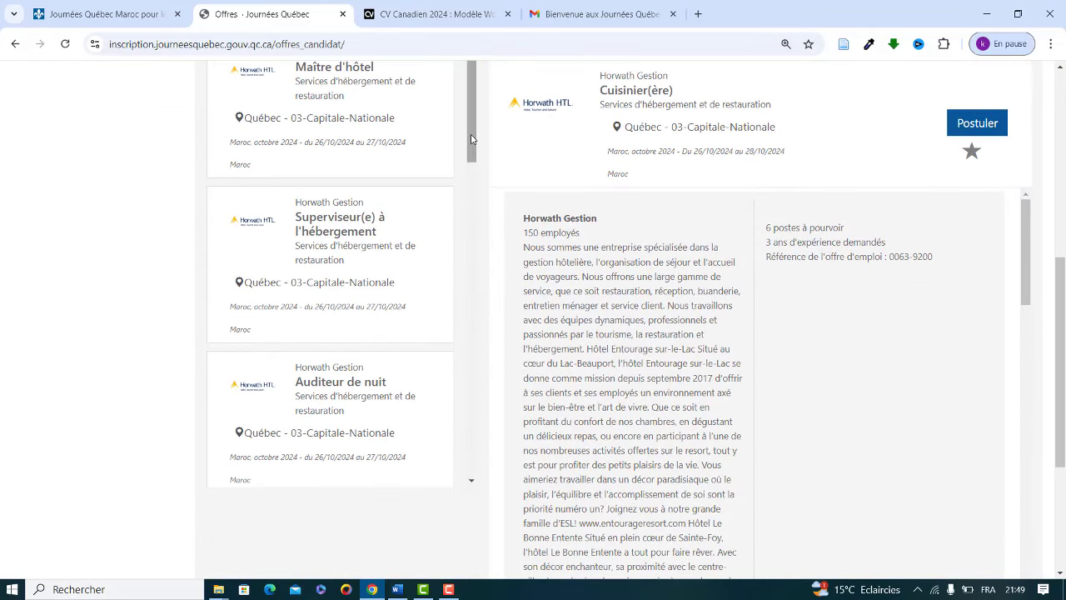
drag(472, 139, 418, 475)
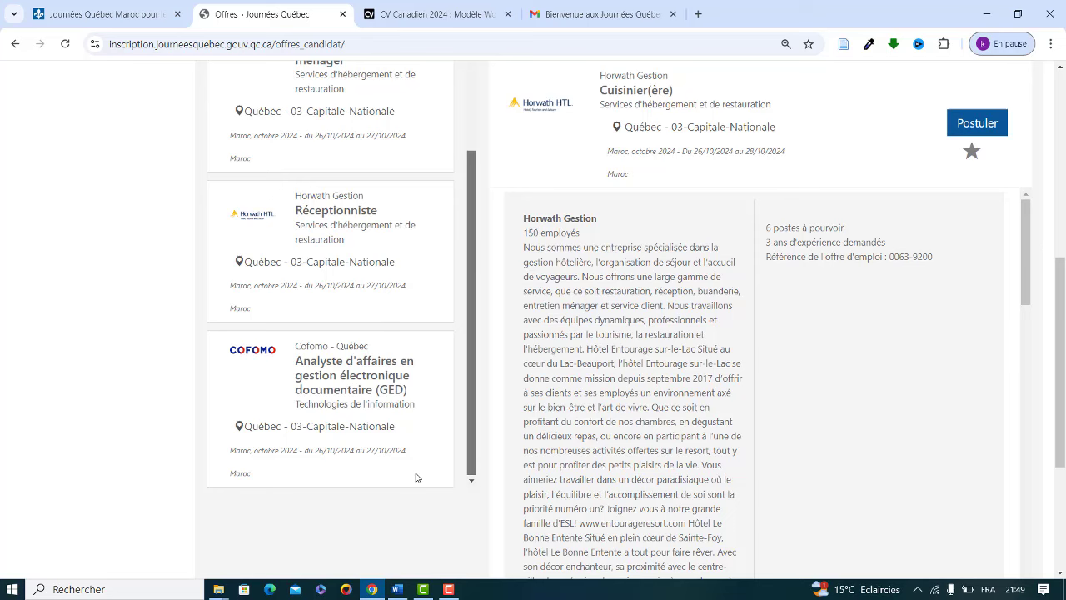
click(314, 398)
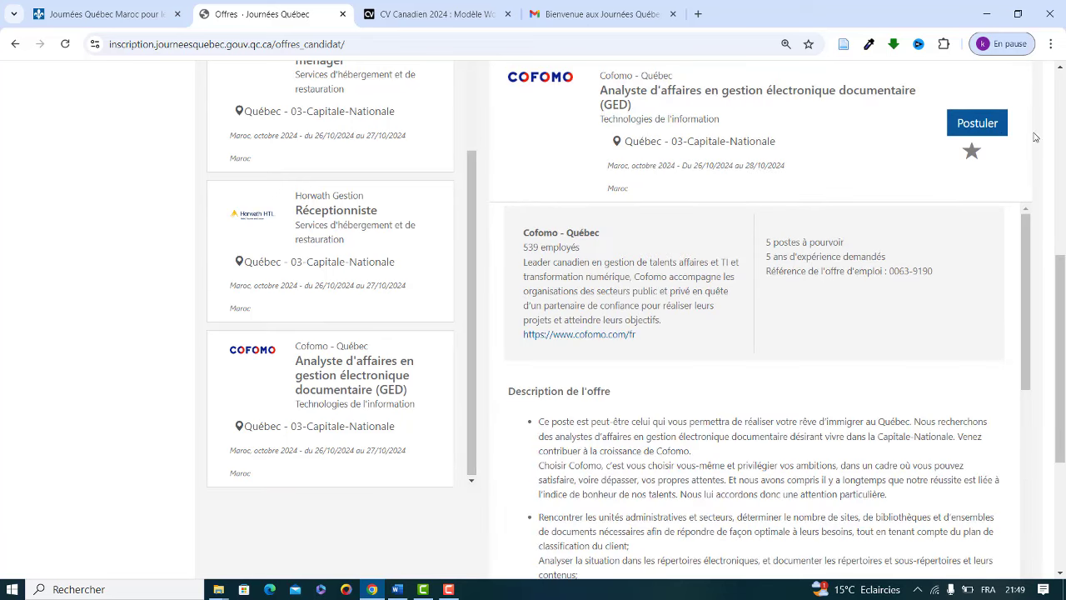
Step: Apply to the Cofomo GED offer, choosing Oui to share the candidate's name with the employer
click(989, 132)
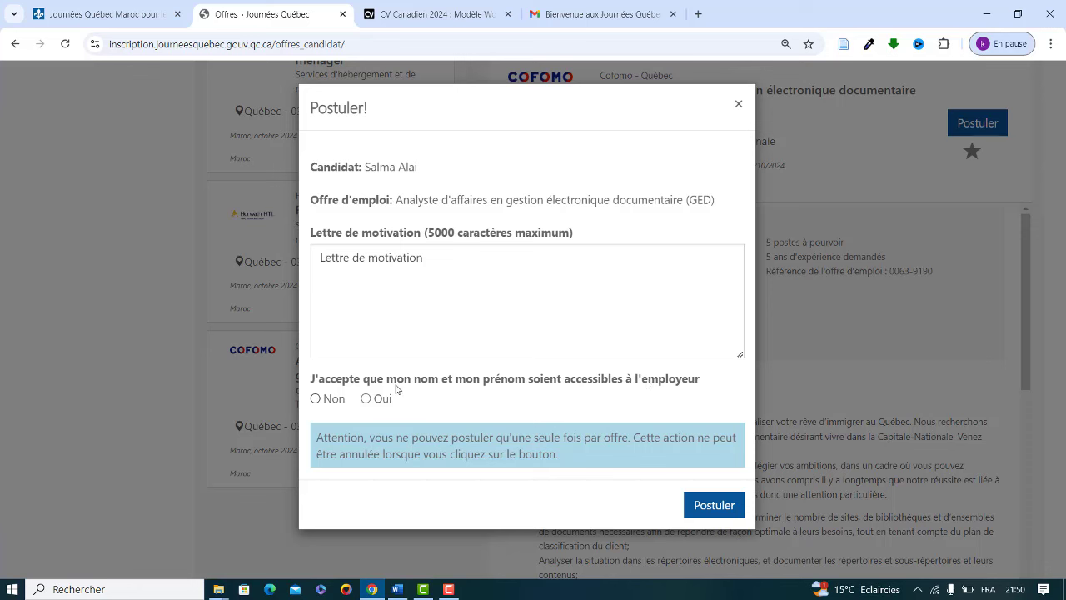
click(365, 398)
click(408, 267)
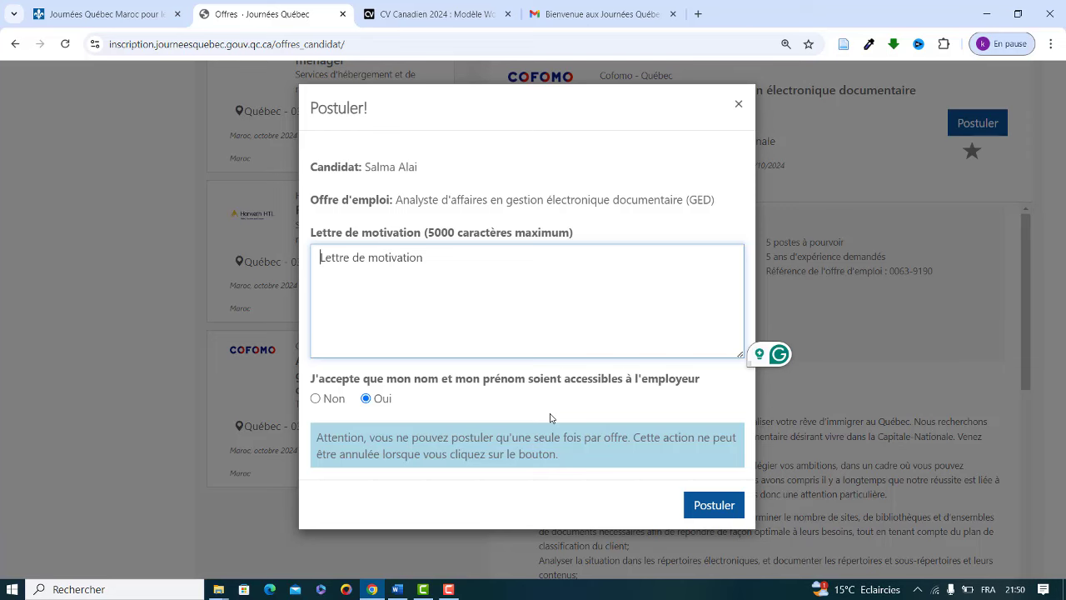
click(714, 506)
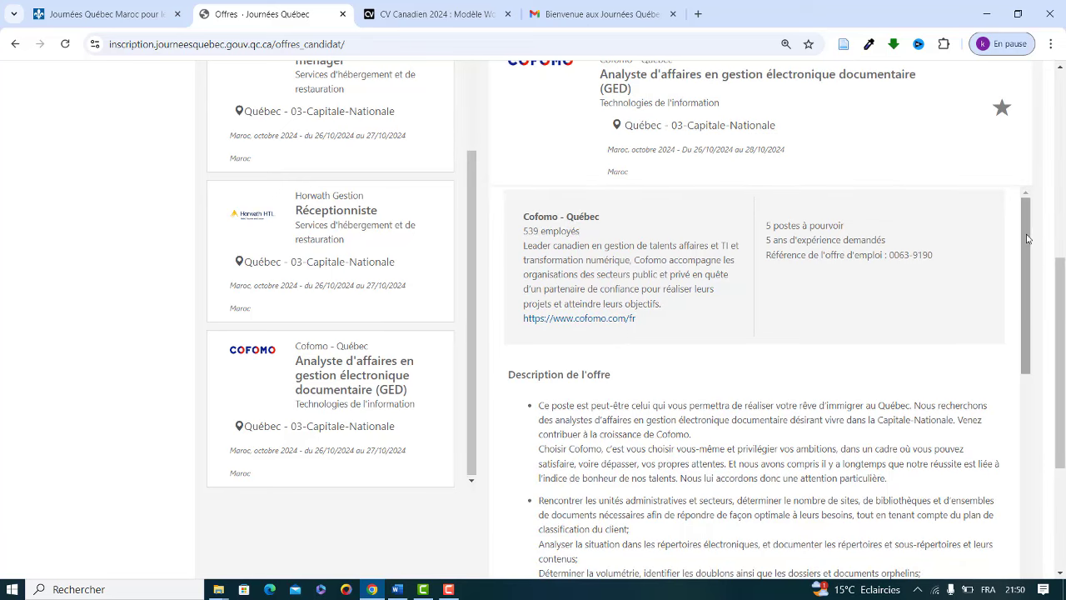
Step: Scroll down the page and go to Candidatures to see the submitted application
scroll(1024, 271, down, 2)
scroll(999, 346, down, 2)
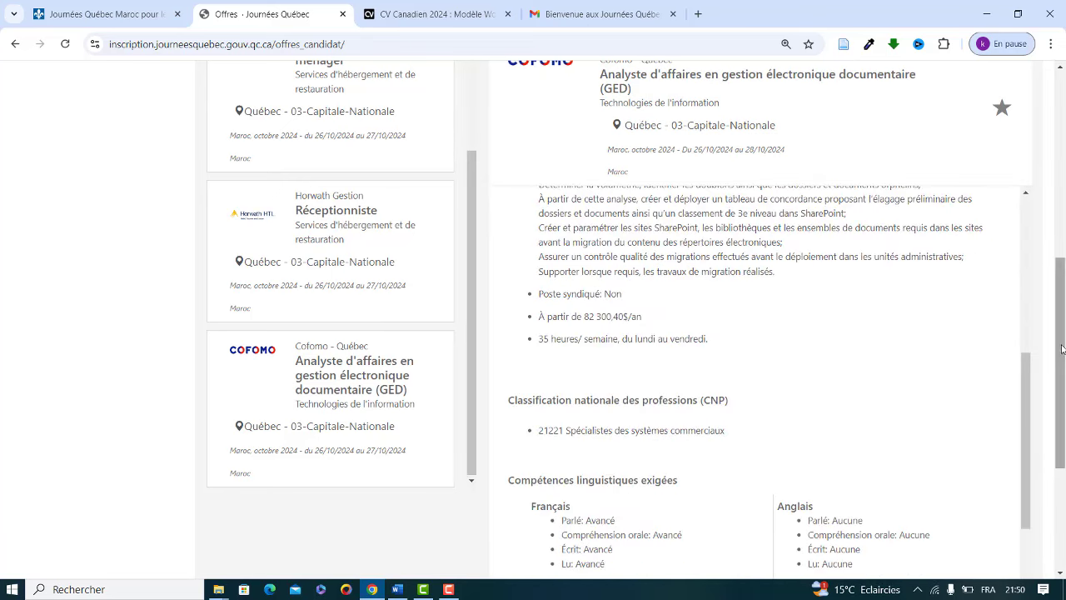
drag(1063, 348, 1059, 75)
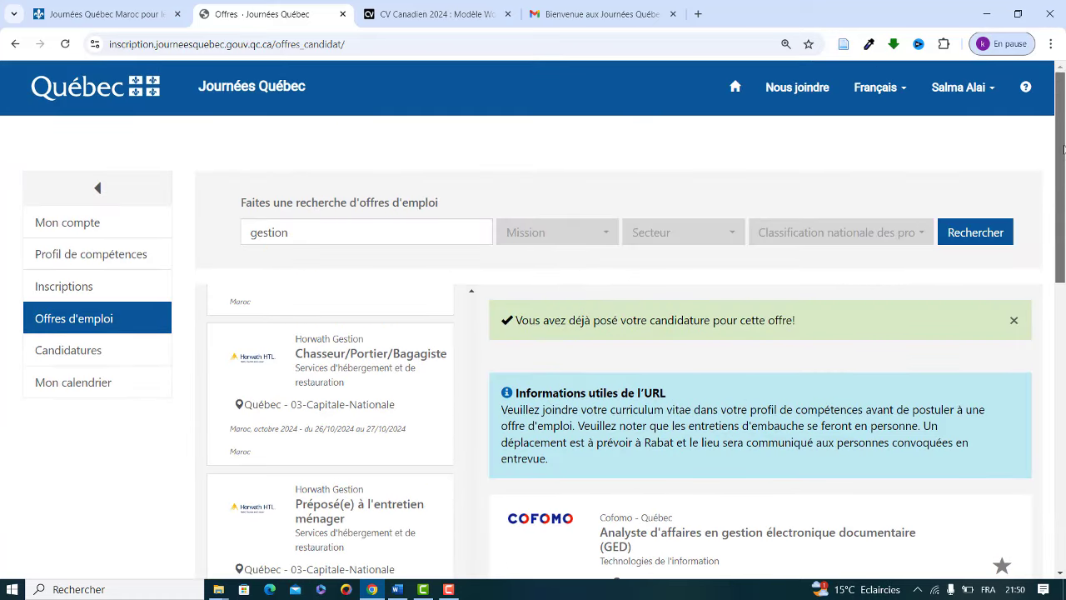
click(75, 358)
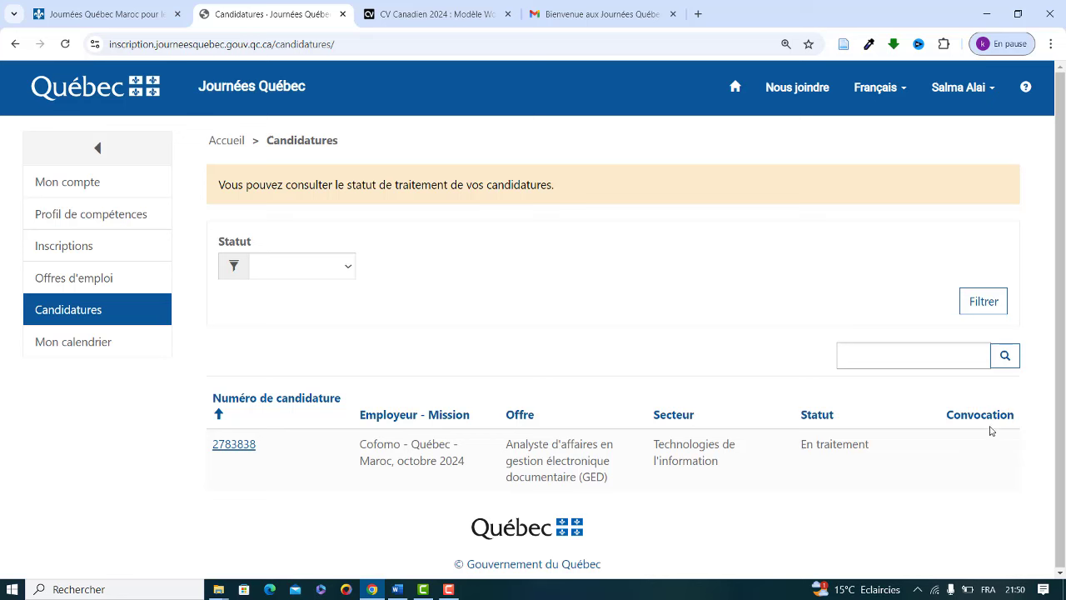
Step: After checking the Cofomo application shows En traitement, switch to the Gmail tab
click(600, 14)
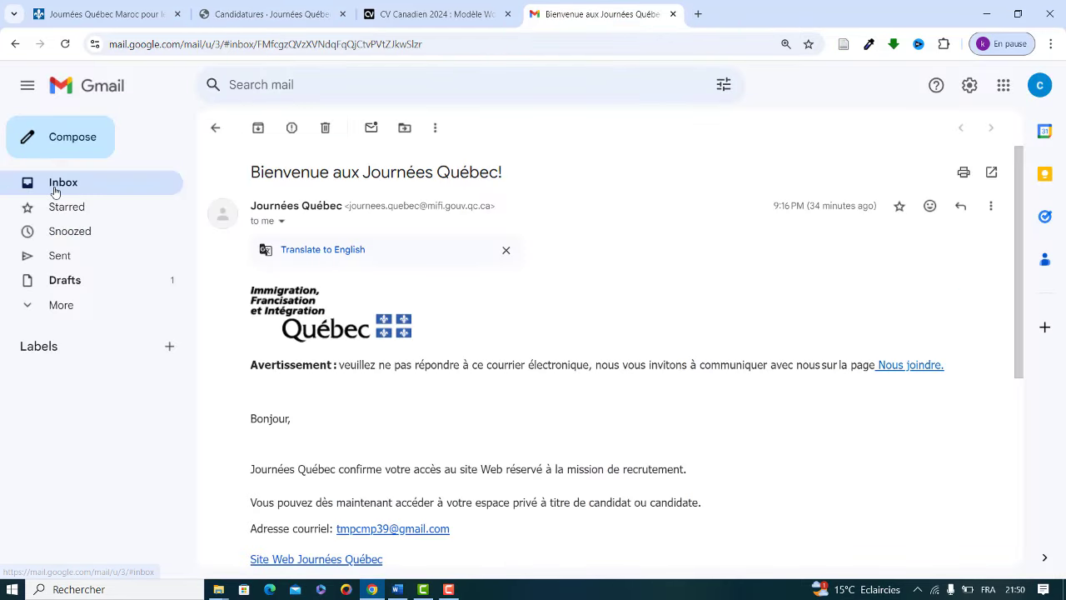
Step: Read the 'Bienvenue aux Journées Québec Maroc, octobre 2024' email, then return to the Candidatures page
click(53, 186)
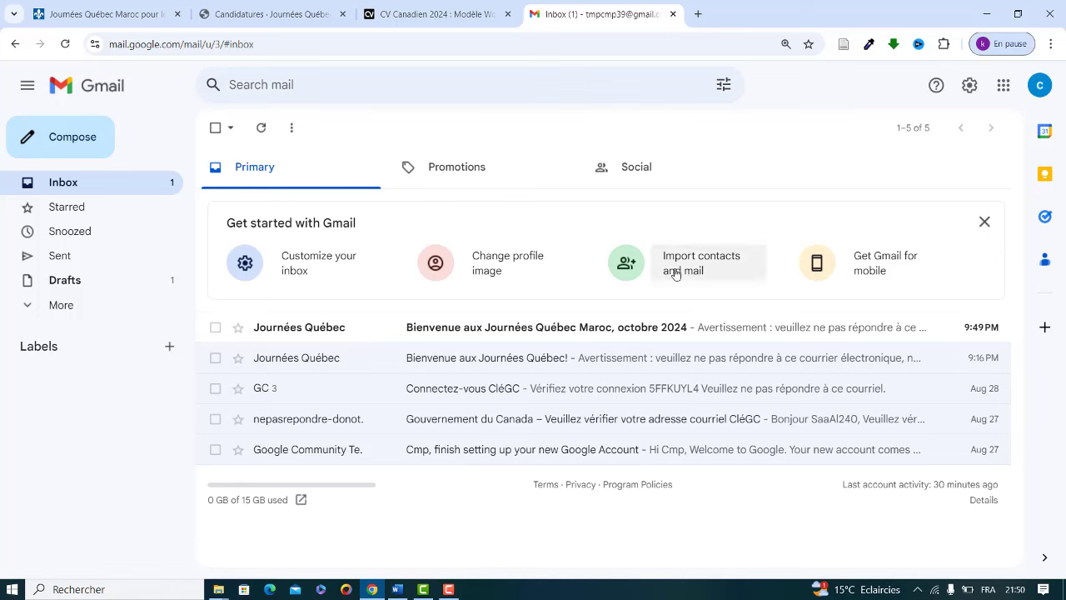
click(629, 327)
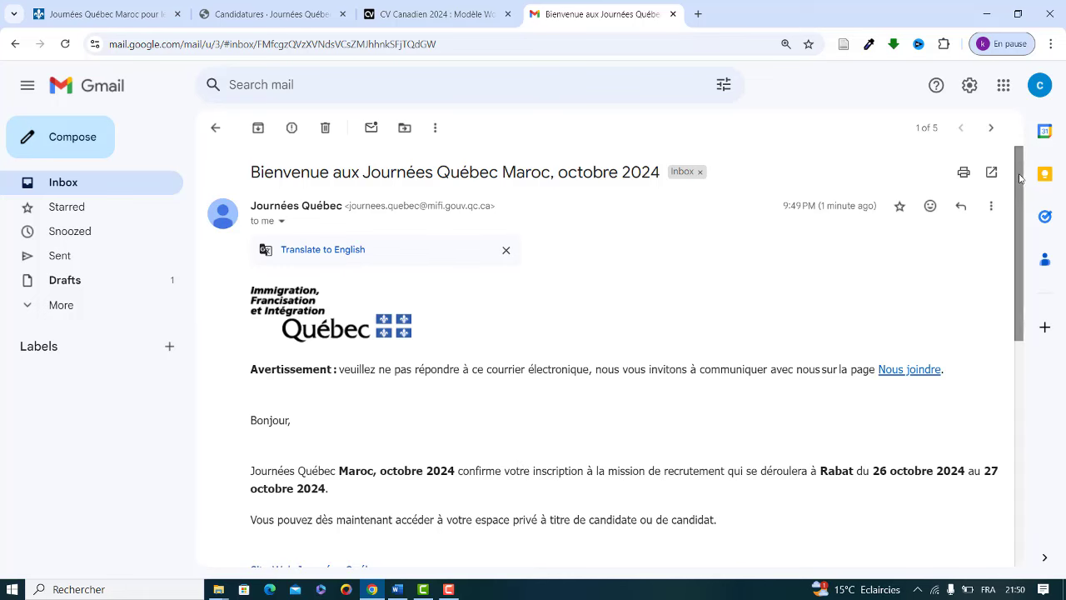
drag(1019, 179, 1006, 345)
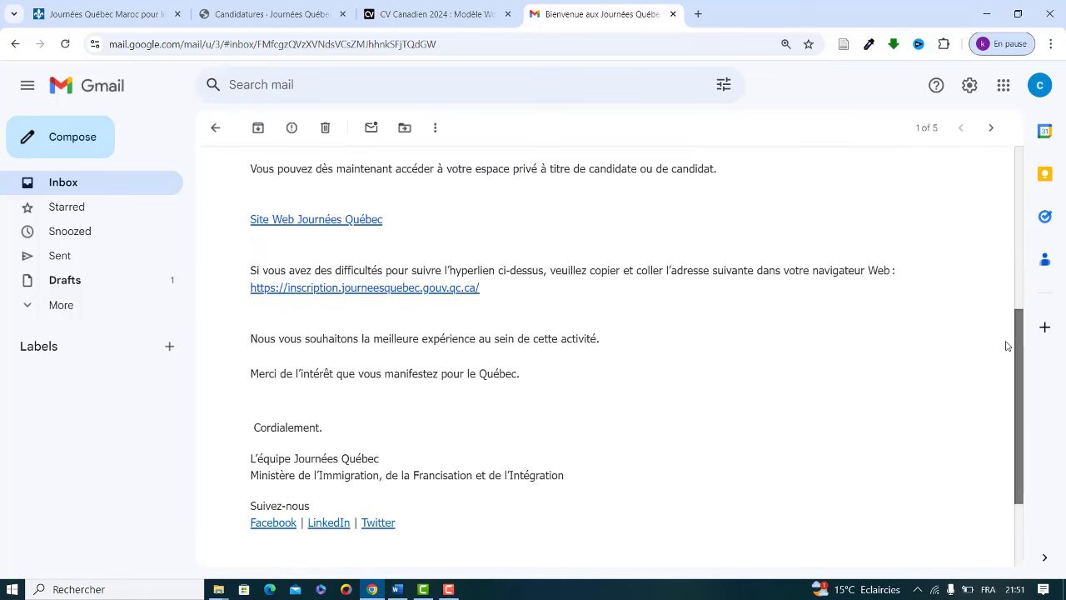
drag(1006, 346, 961, 219)
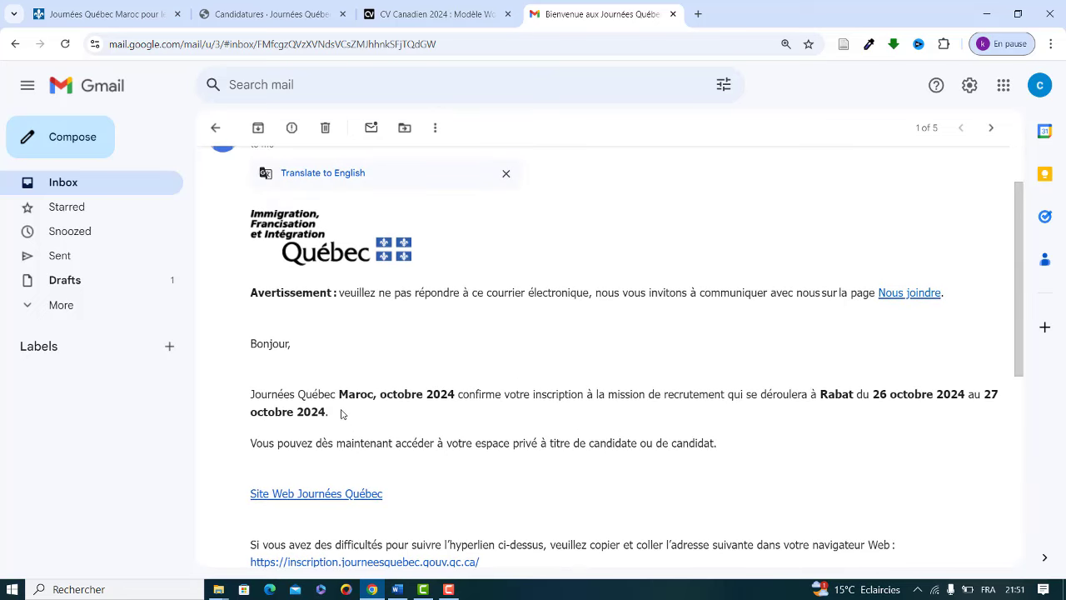
click(66, 185)
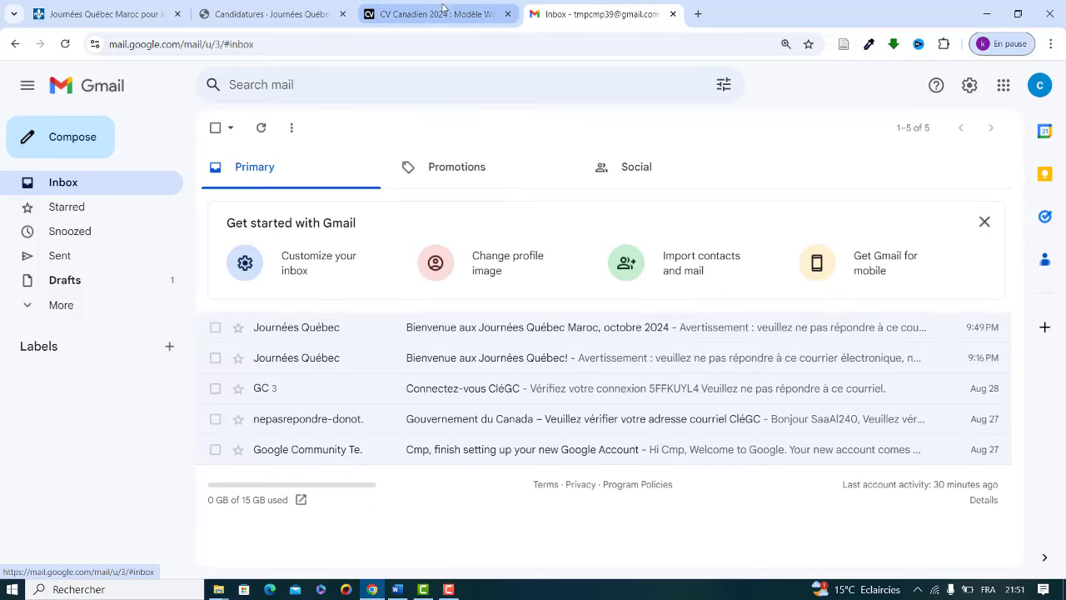
click(284, 15)
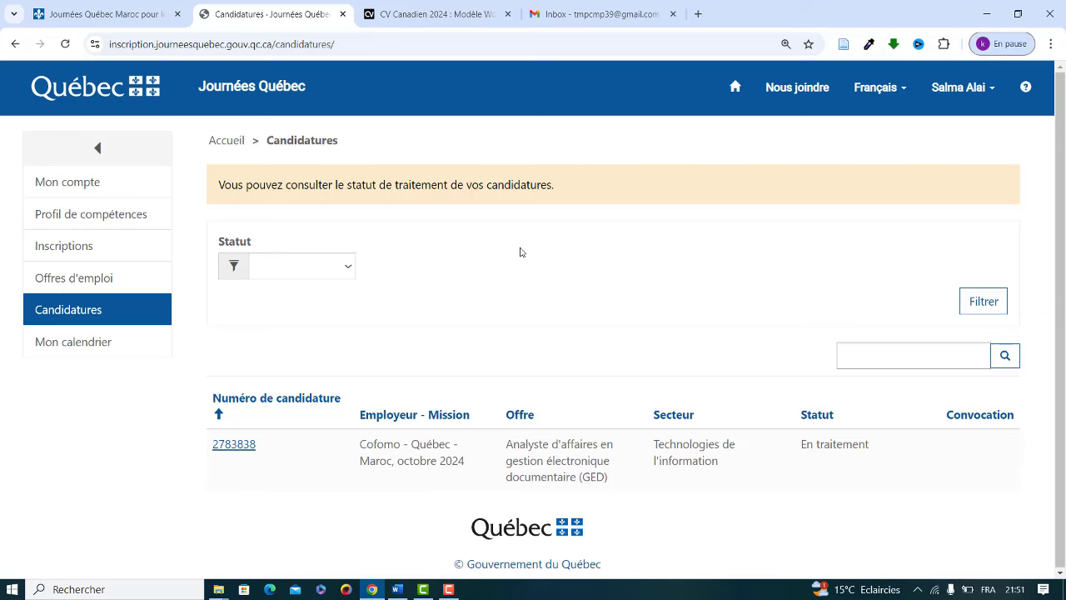
click(572, 12)
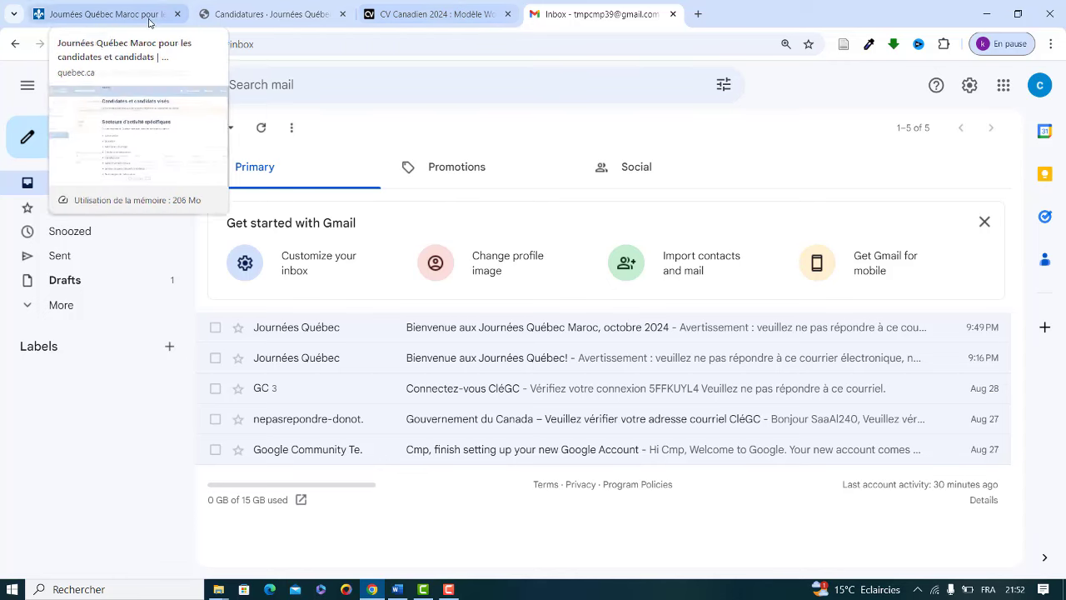
click(249, 14)
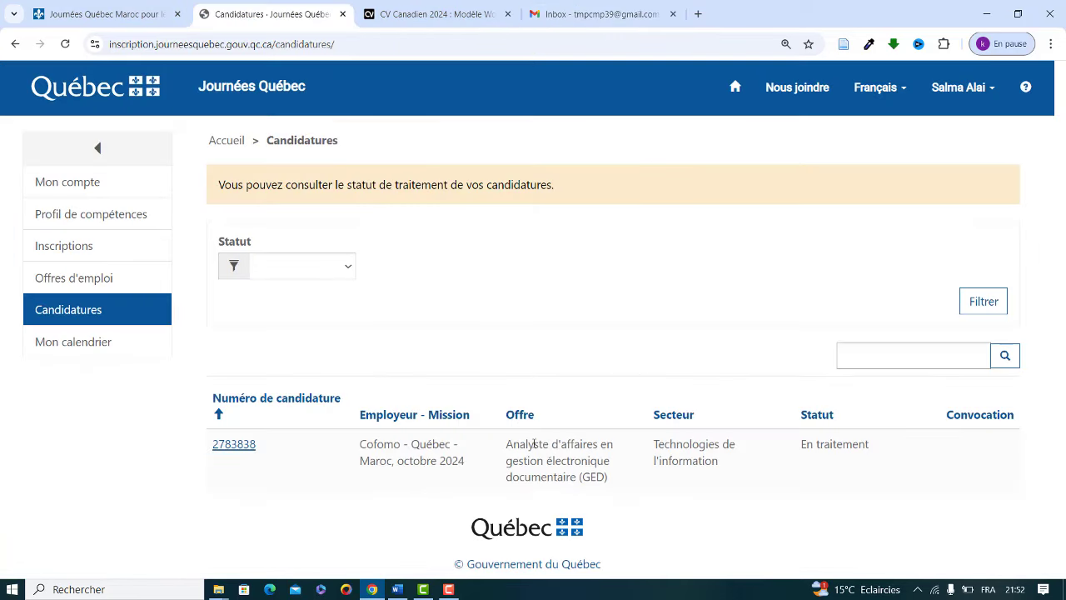